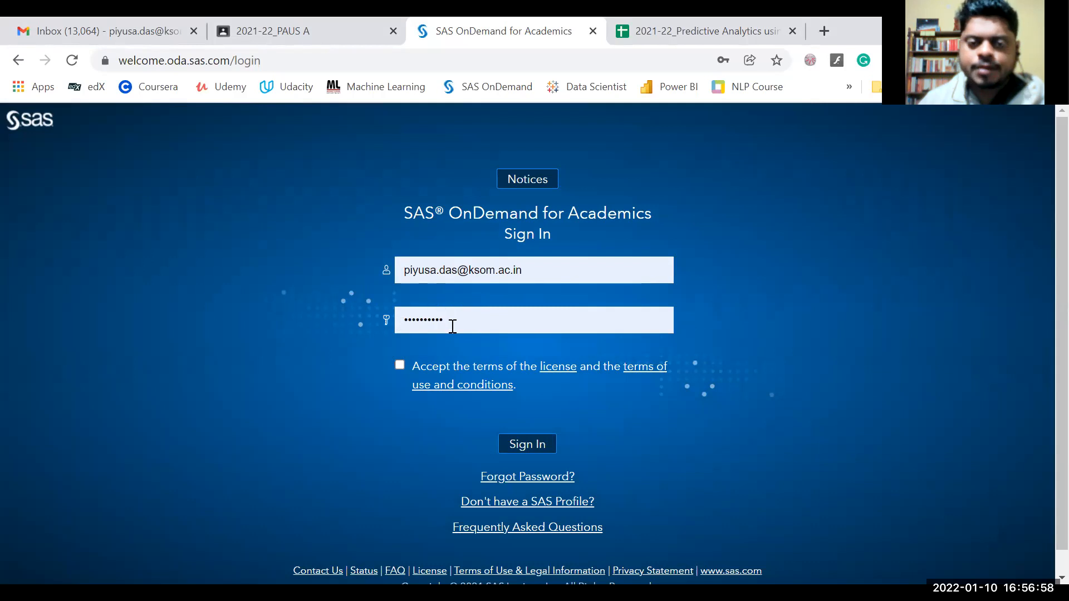
Accept the licence terms and sign in to SAS OnDemand for Academics.
left_click(401, 365)
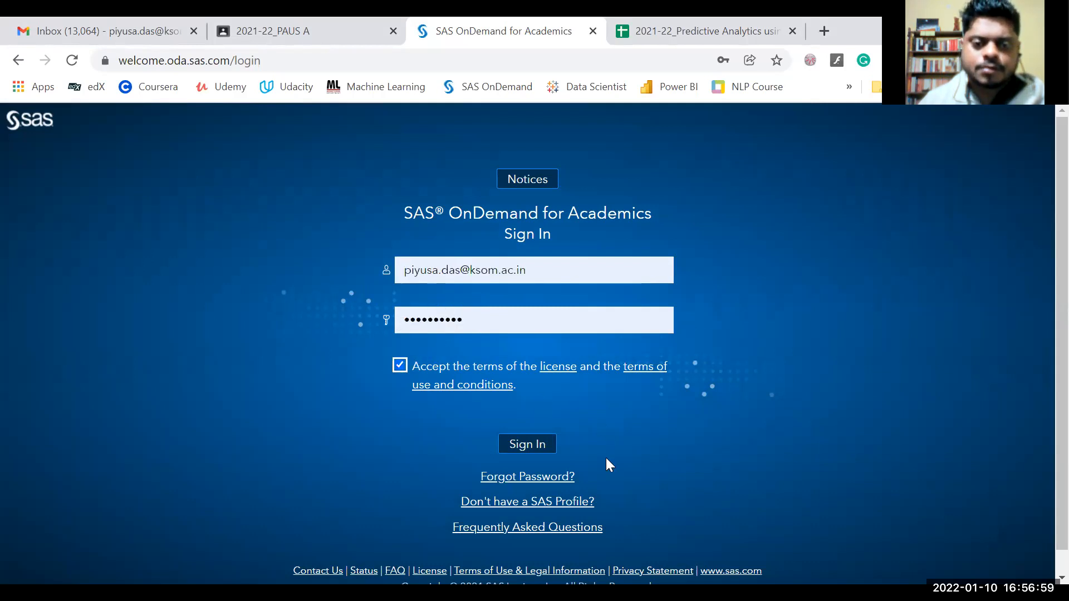
left_click(539, 451)
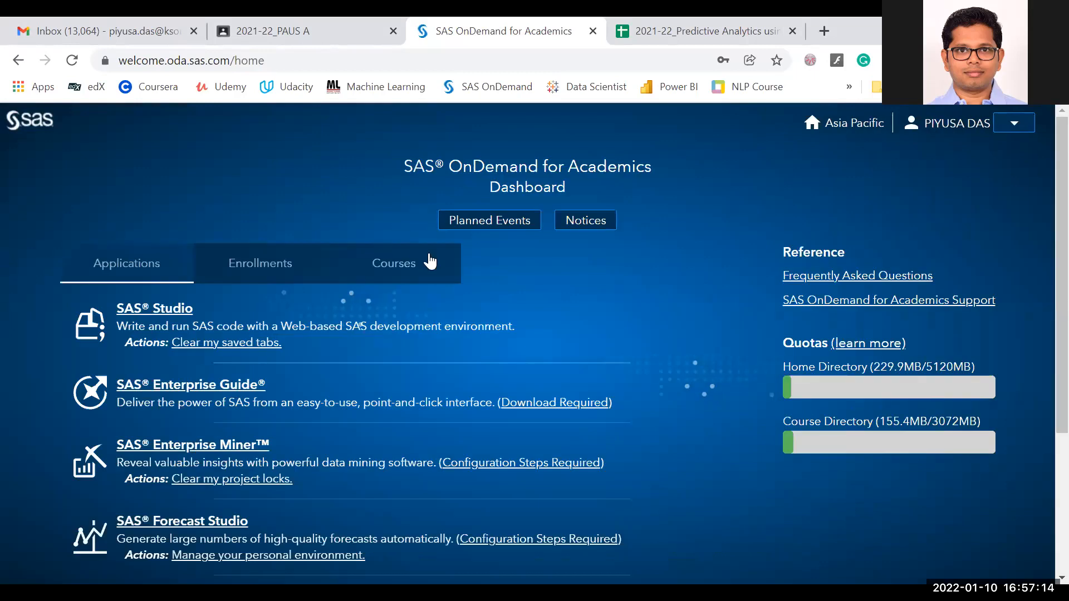
scroll(270, 290, "down", 3)
scroll(350, 304, "up", 3)
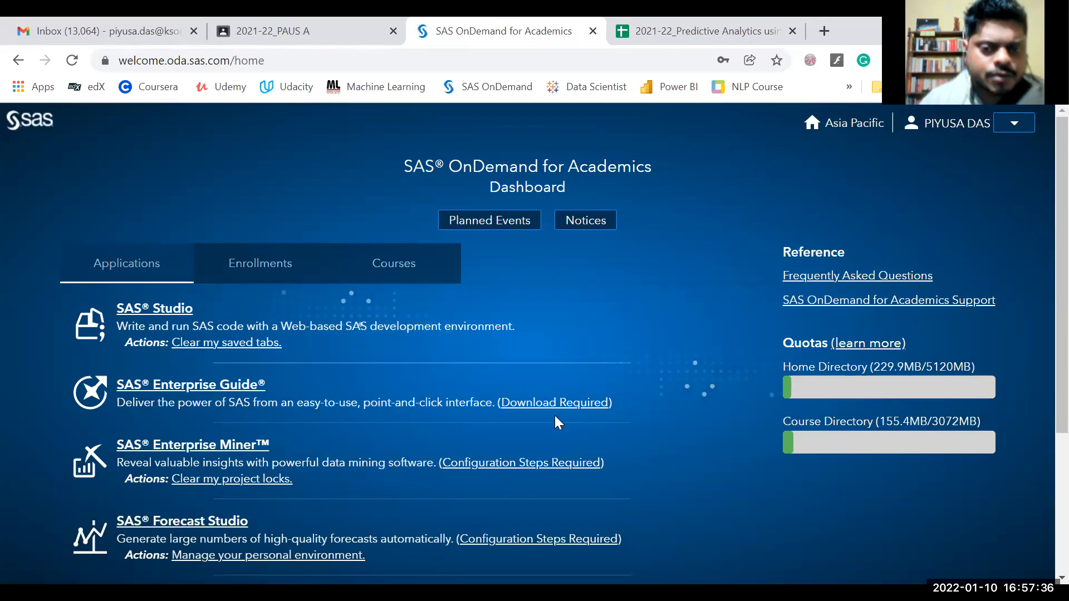
scroll(561, 408, "down", 3)
scroll(561, 412, "up", 3)
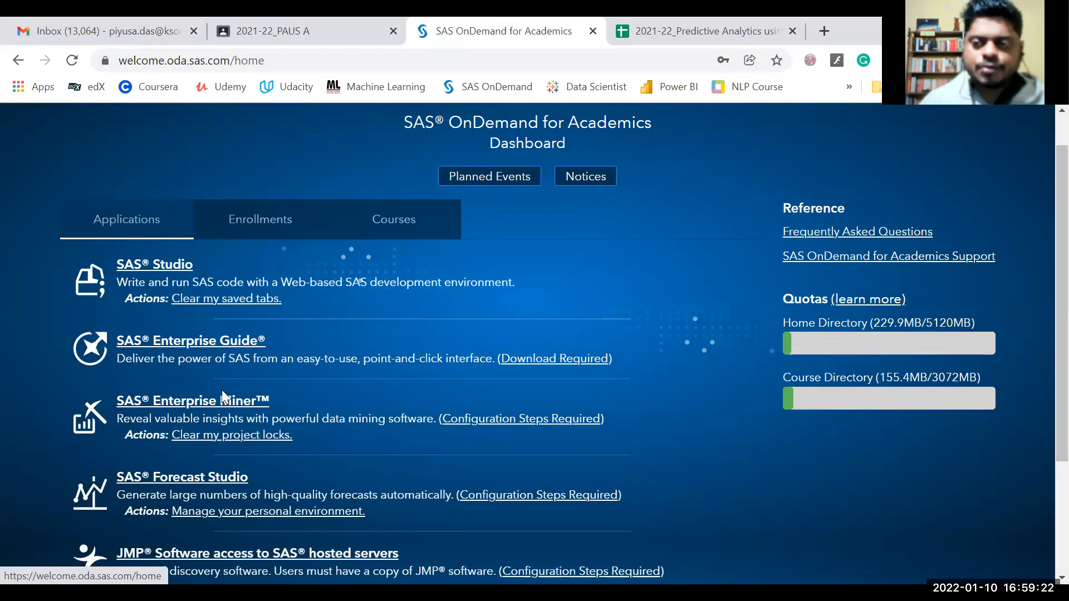
Launch SAS Studio from the Dashboard and collapse the odaws02-apse1 server node.
left_click(176, 265)
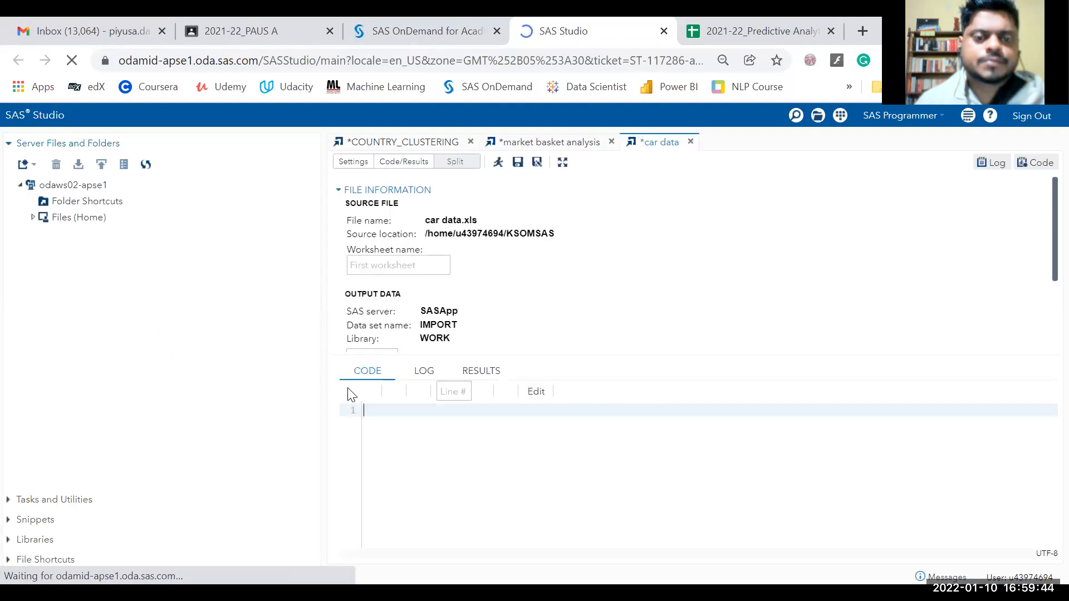
left_click(20, 184)
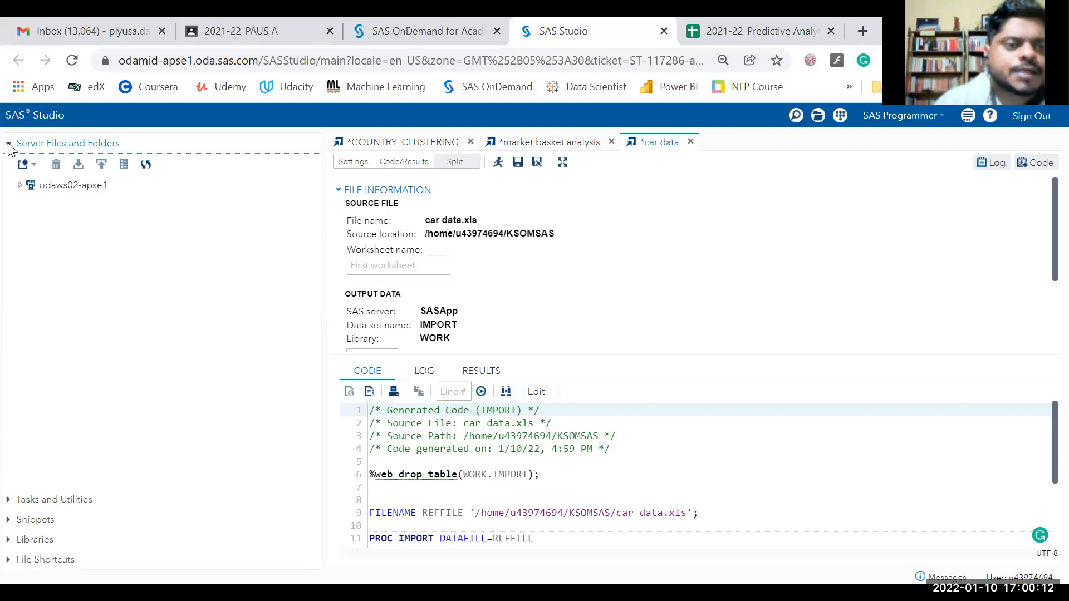
Expand odaws02-apse1 and Files (Home), collapse KSOMSAS, and scroll down to PAUS_2021.
left_click(20, 185)
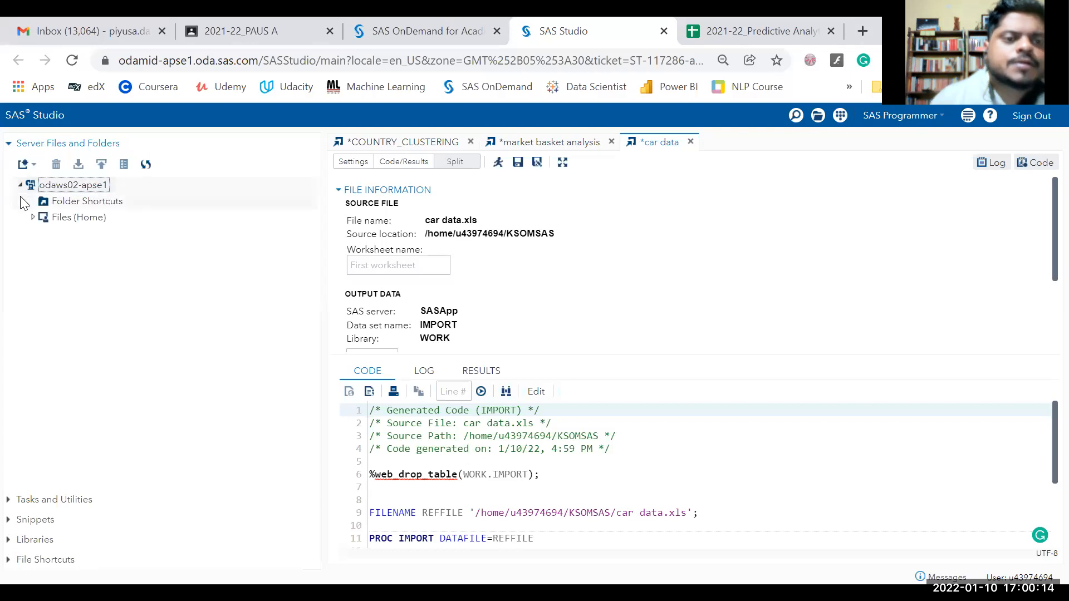
left_click(31, 217)
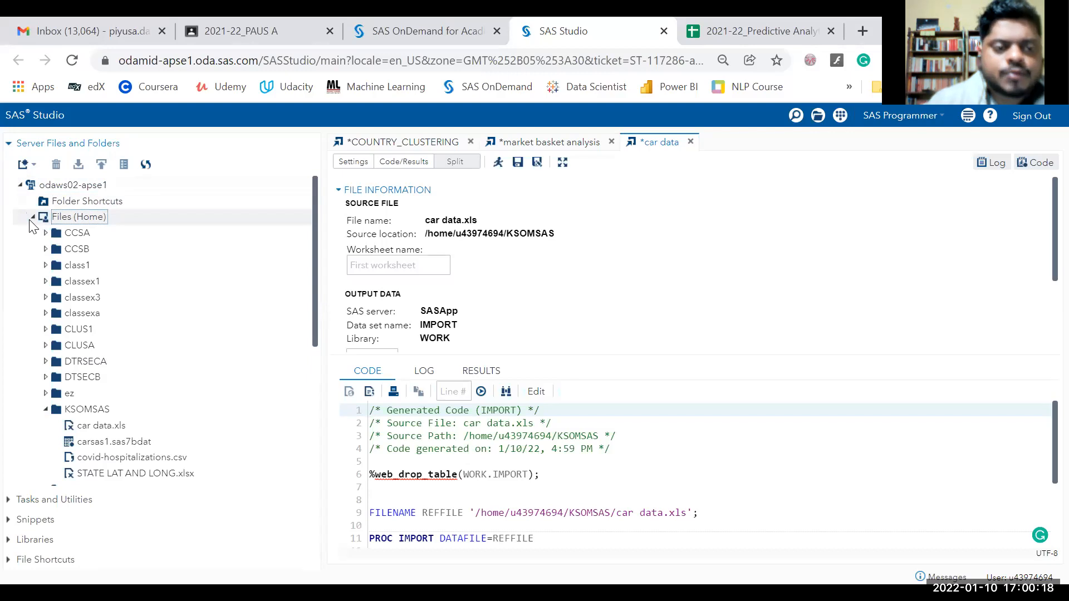
left_click(45, 409)
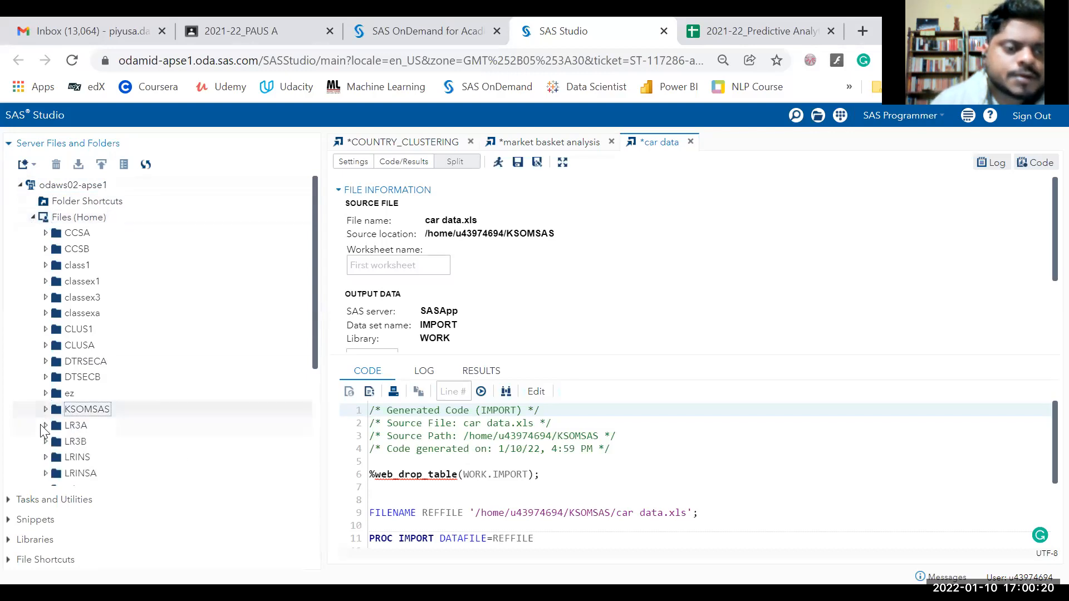
scroll(37, 423, "down", 3)
scroll(23, 411, "up", 3)
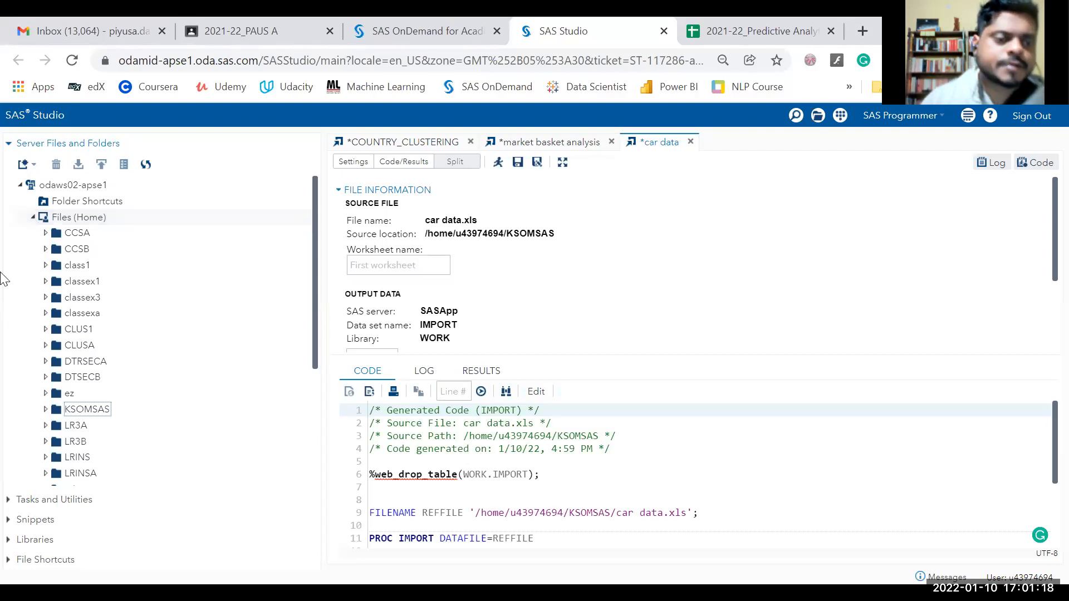
scroll(84, 423, "down", 4)
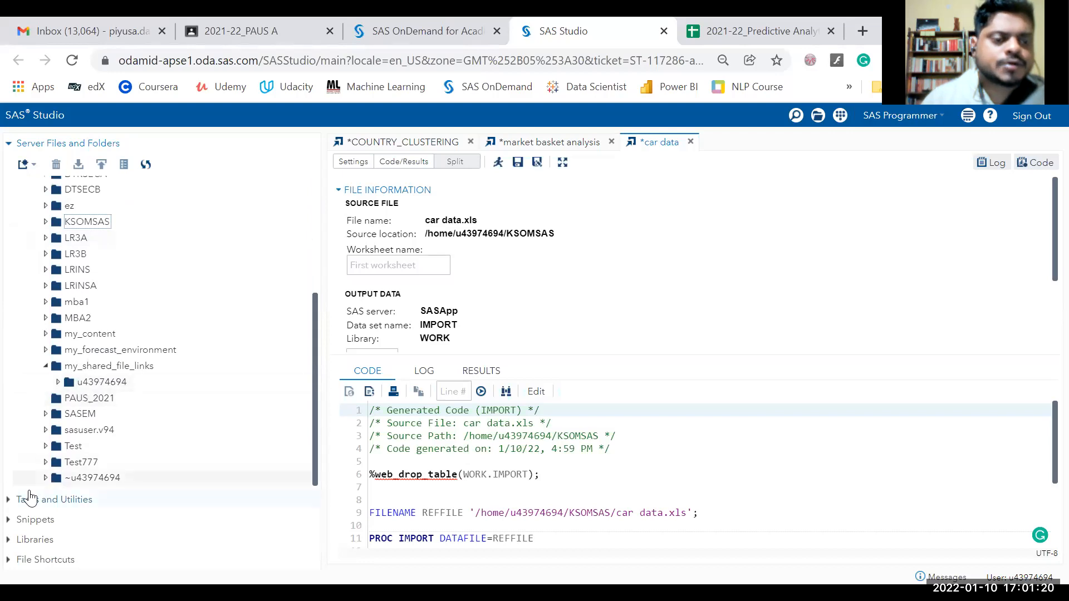
left_click(32, 541)
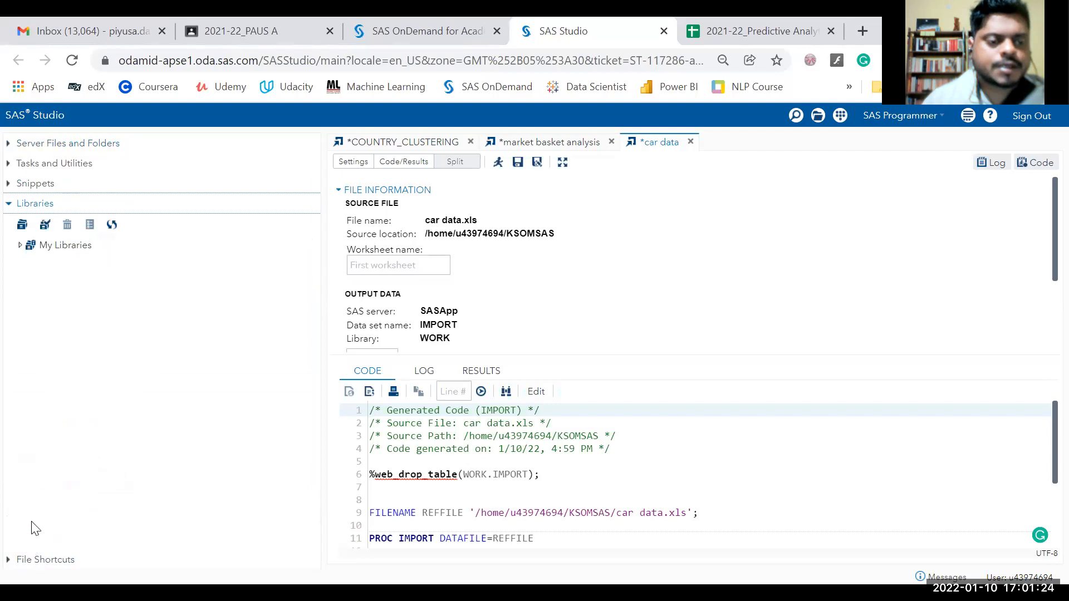
left_click(19, 247)
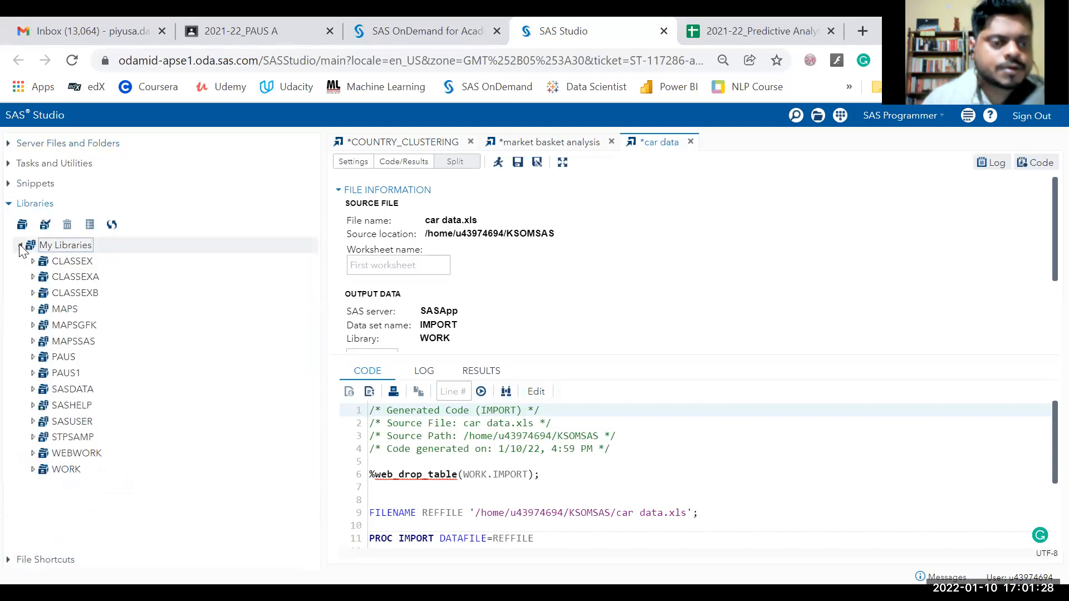
left_click(31, 406)
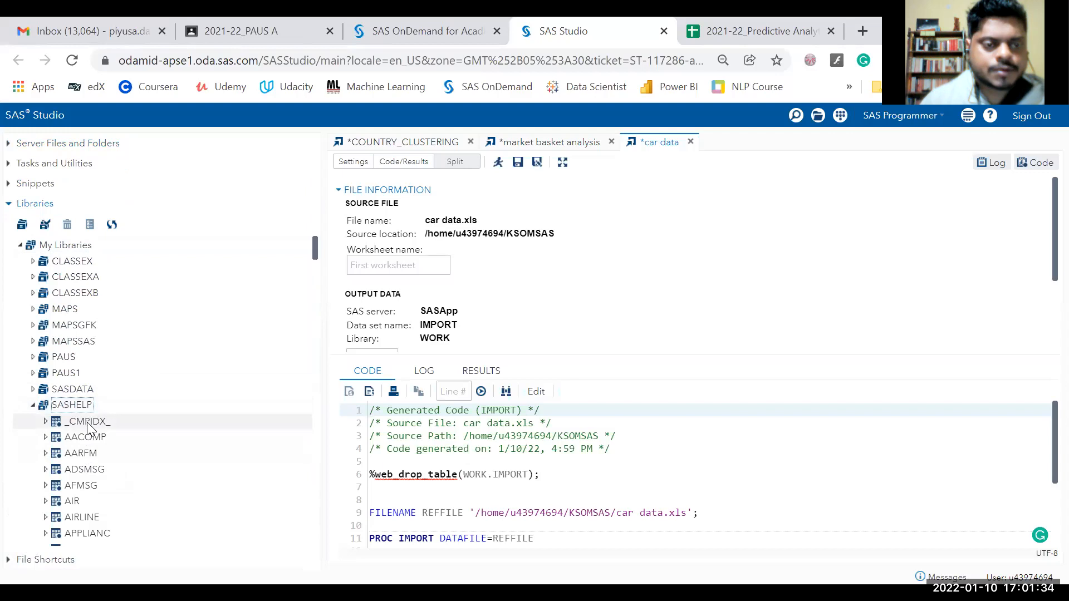
left_click(33, 405)
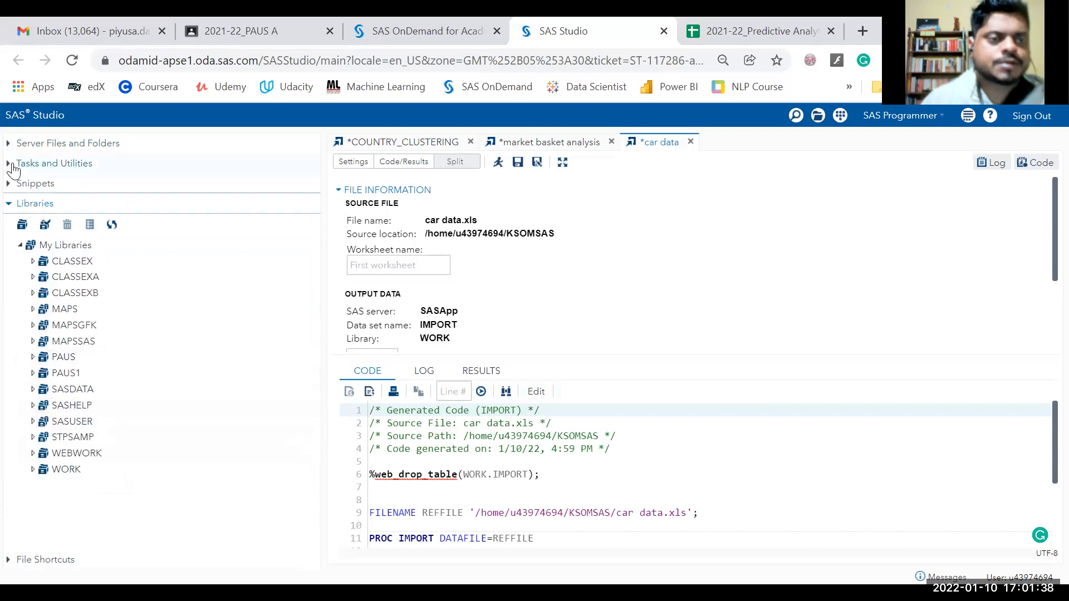
left_click(18, 146)
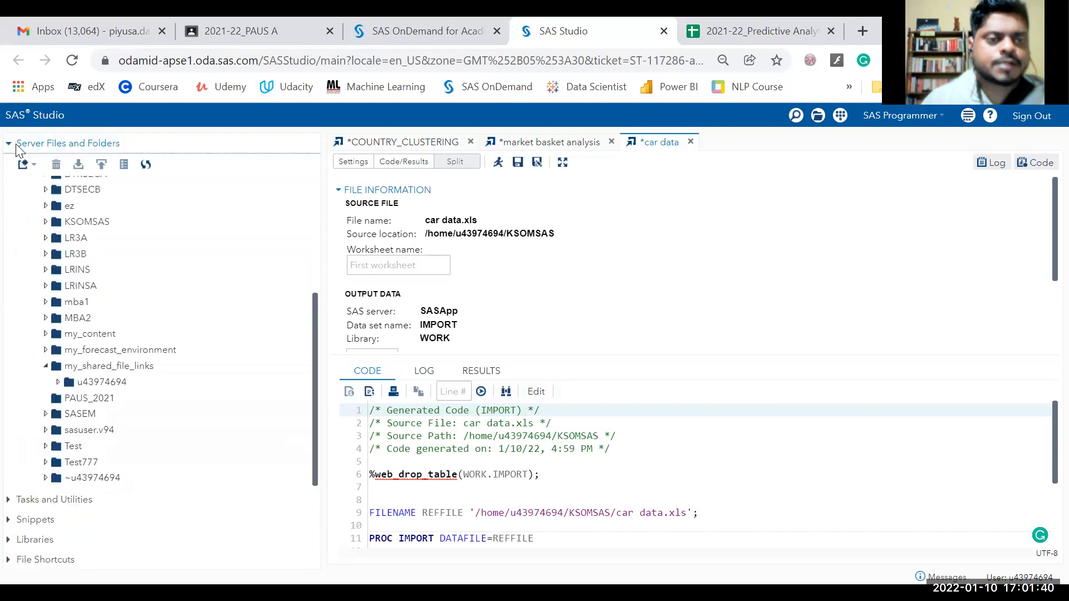
scroll(77, 284, "up", 3)
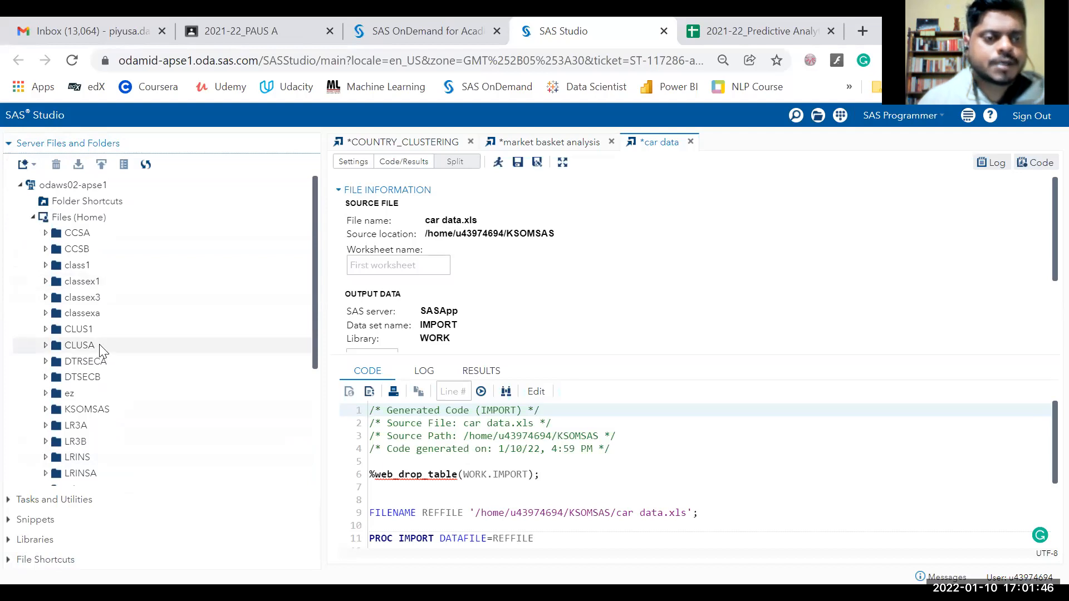
scroll(99, 344, "down", 1)
scroll(100, 344, "down", 3)
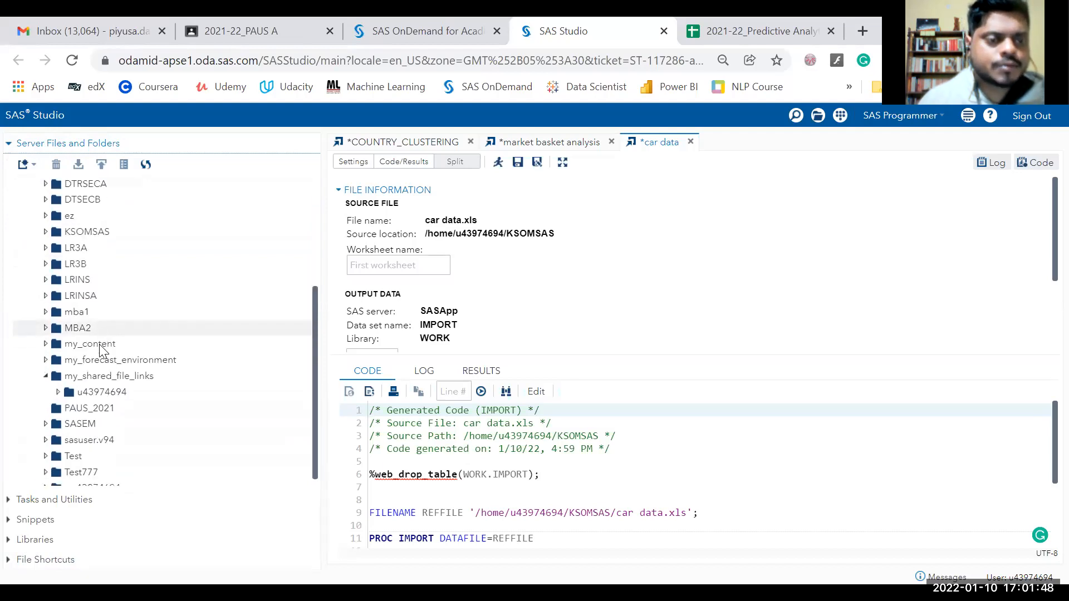
right_click(82, 398)
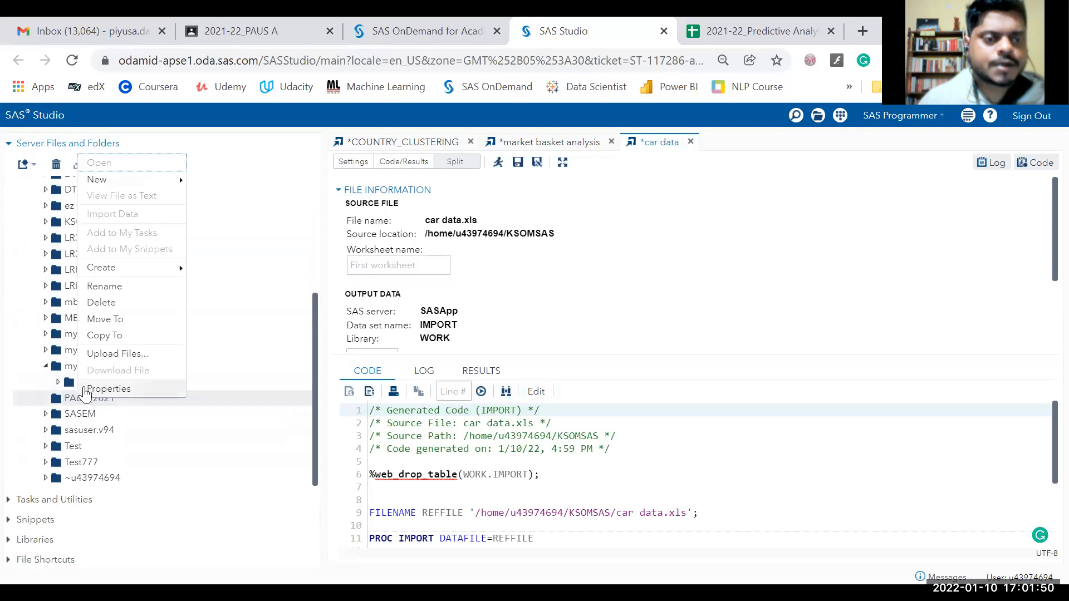
left_click(106, 302)
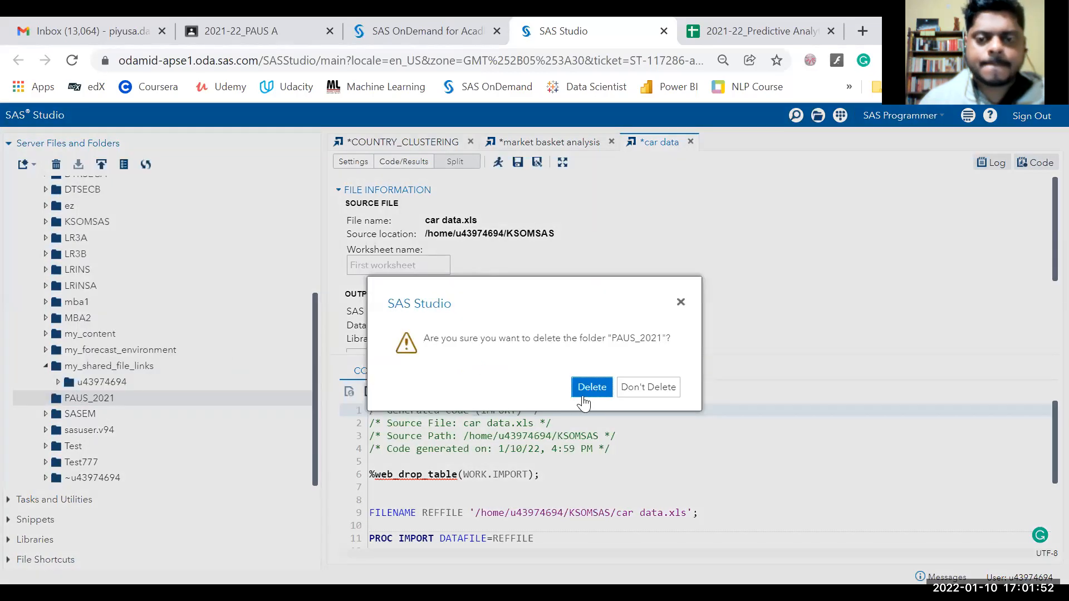
left_click(680, 303)
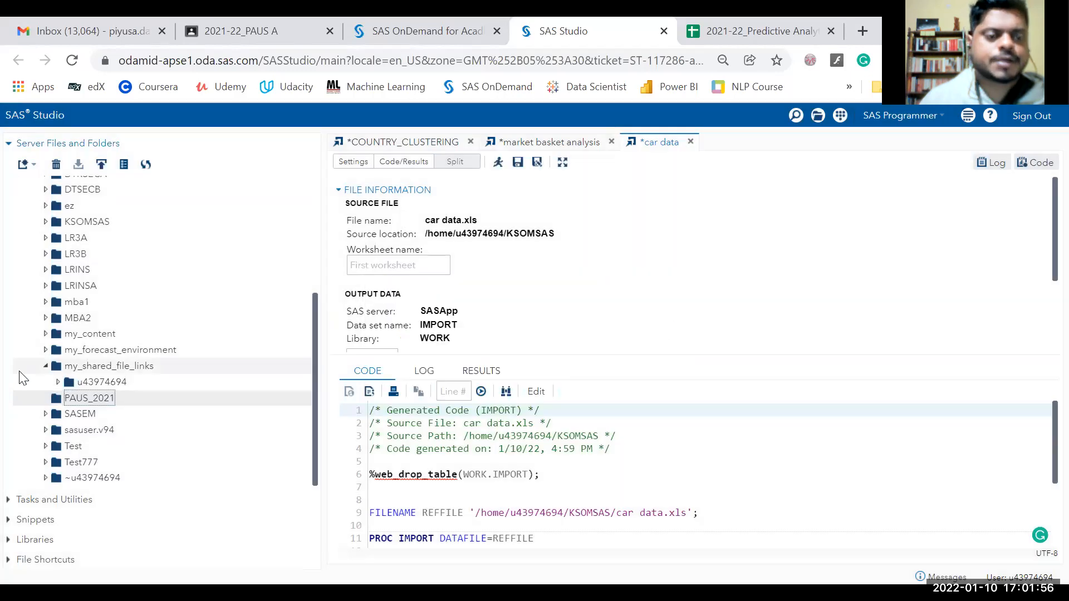
scroll(22, 374, "up", 4)
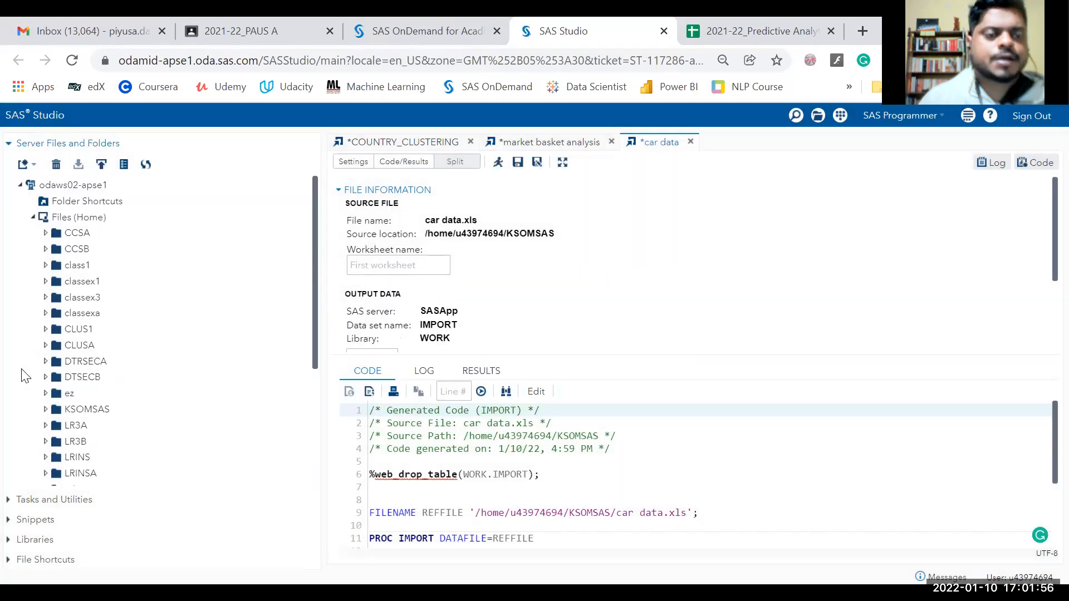
right_click(93, 221)
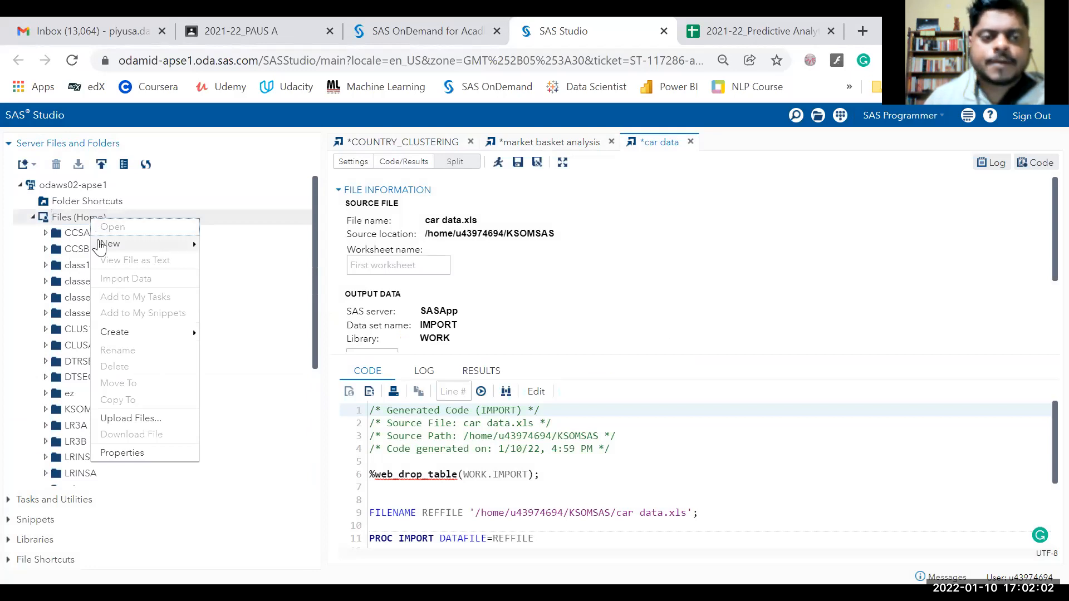
mouse_move(111, 243)
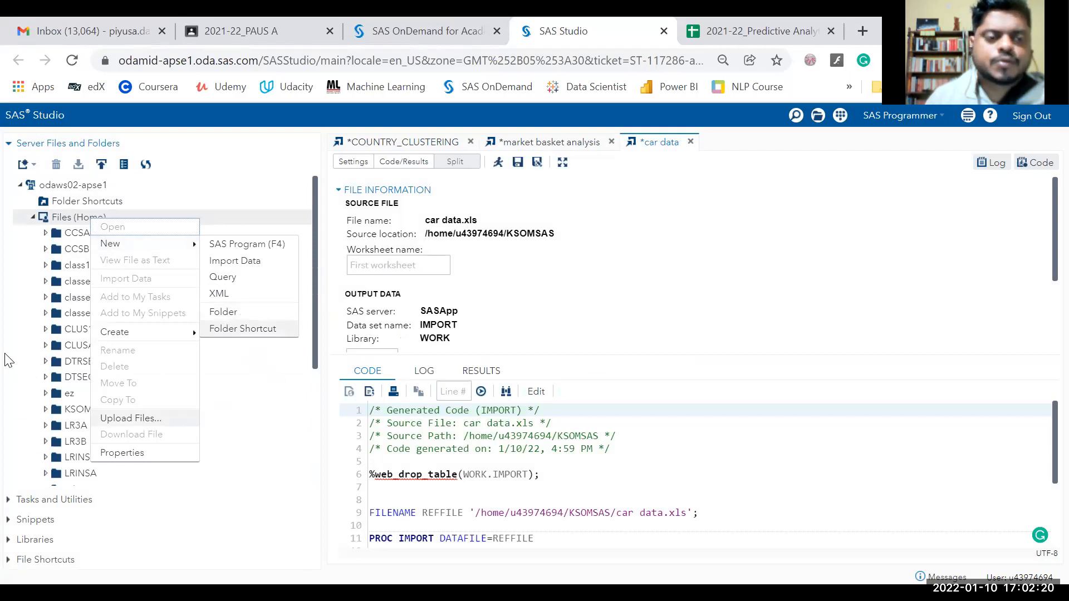
left_click(246, 312)
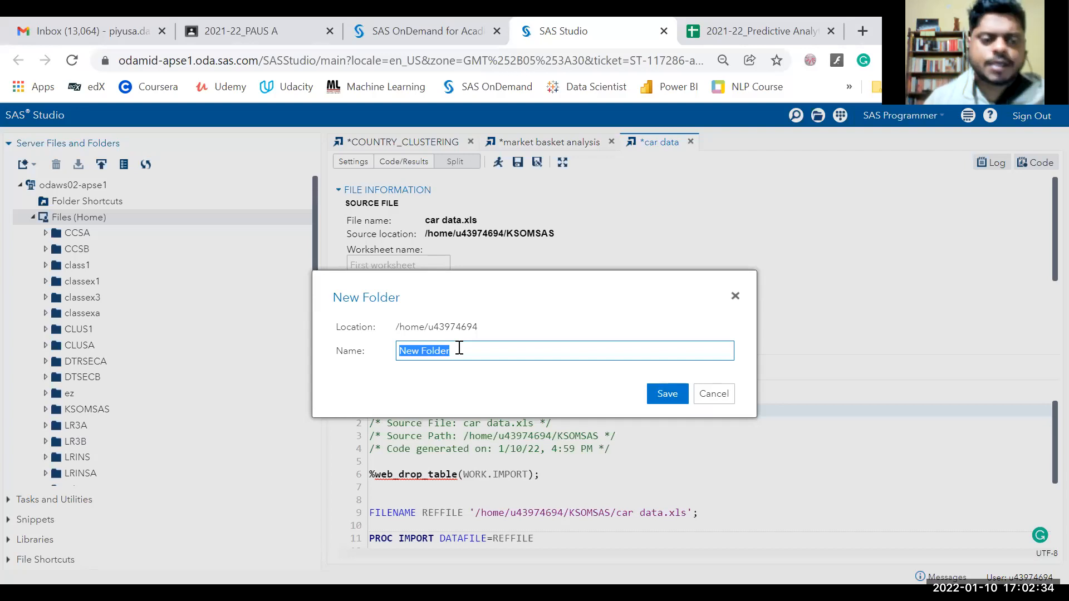
left_click(717, 394)
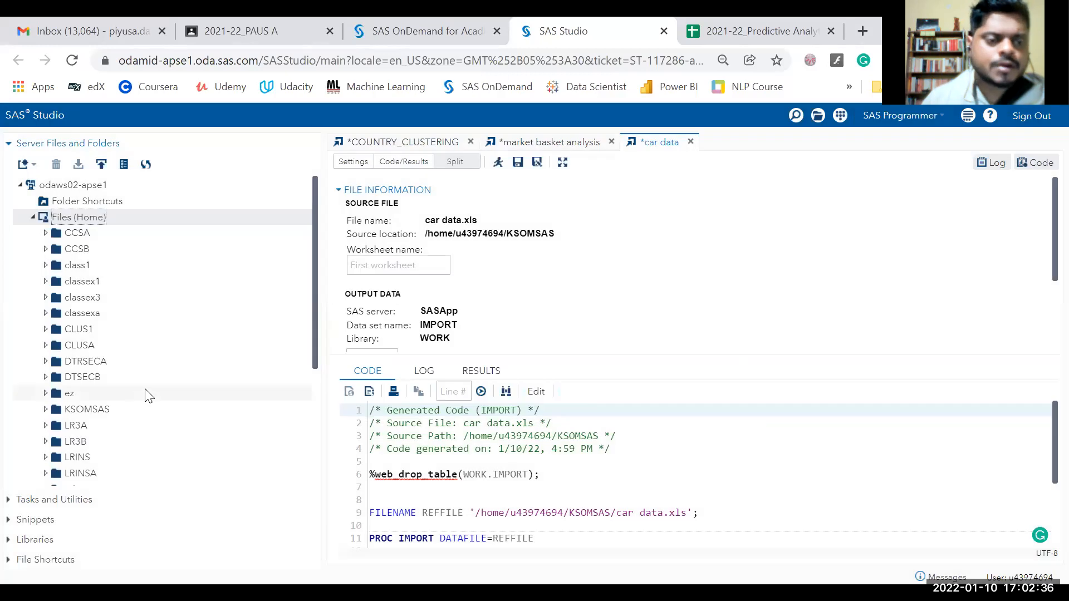
scroll(95, 404, "down", 3)
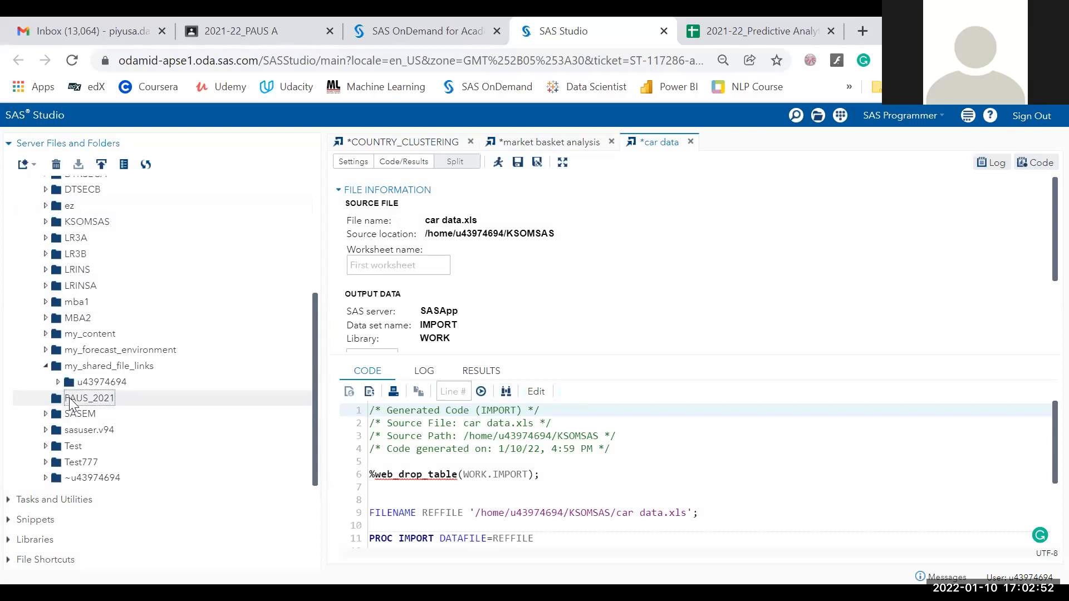
Upload Insurance1.csv into the PAUS_2021 folder and expand the folder to show it.
left_click(91, 401)
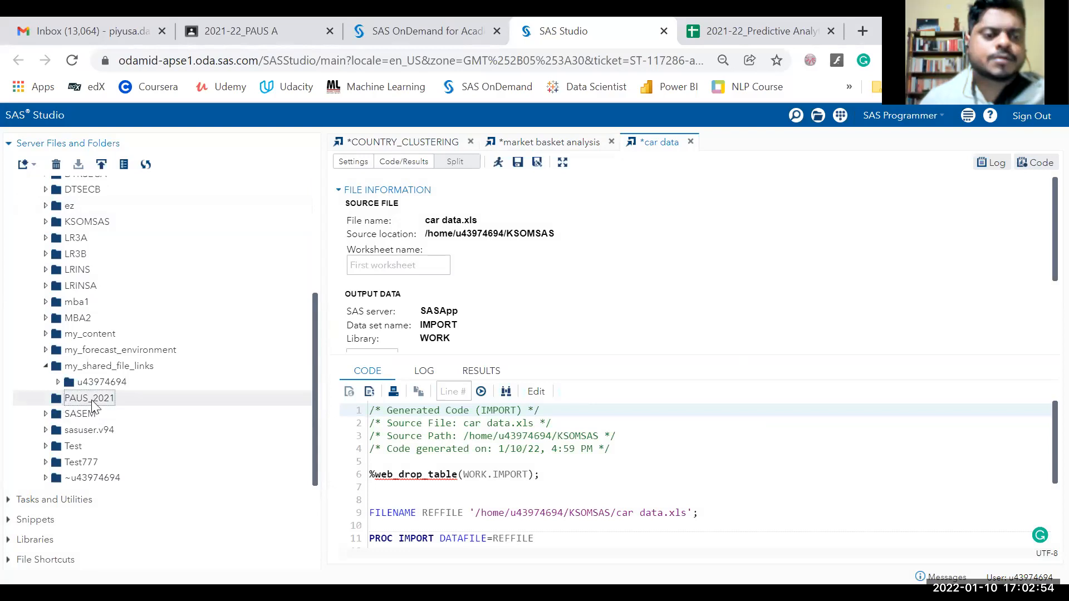
right_click(92, 401)
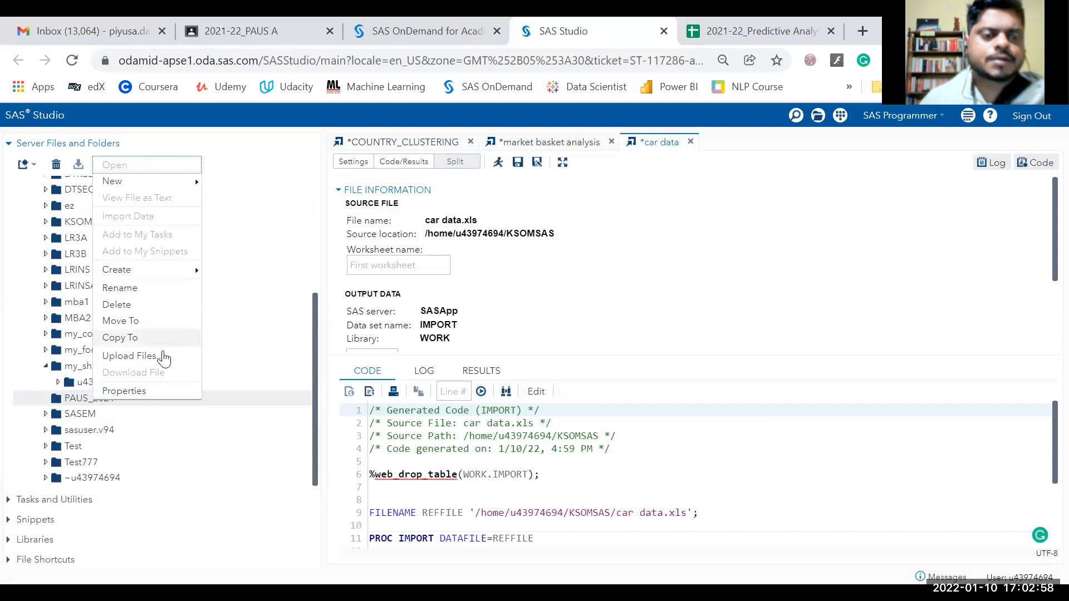
left_click(164, 358)
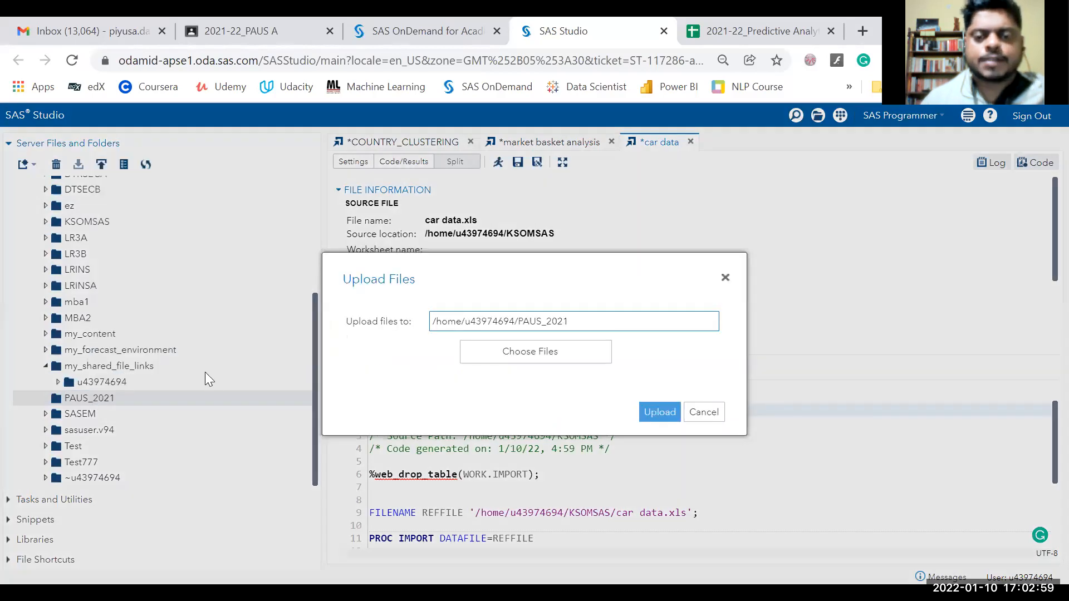
left_click(552, 349)
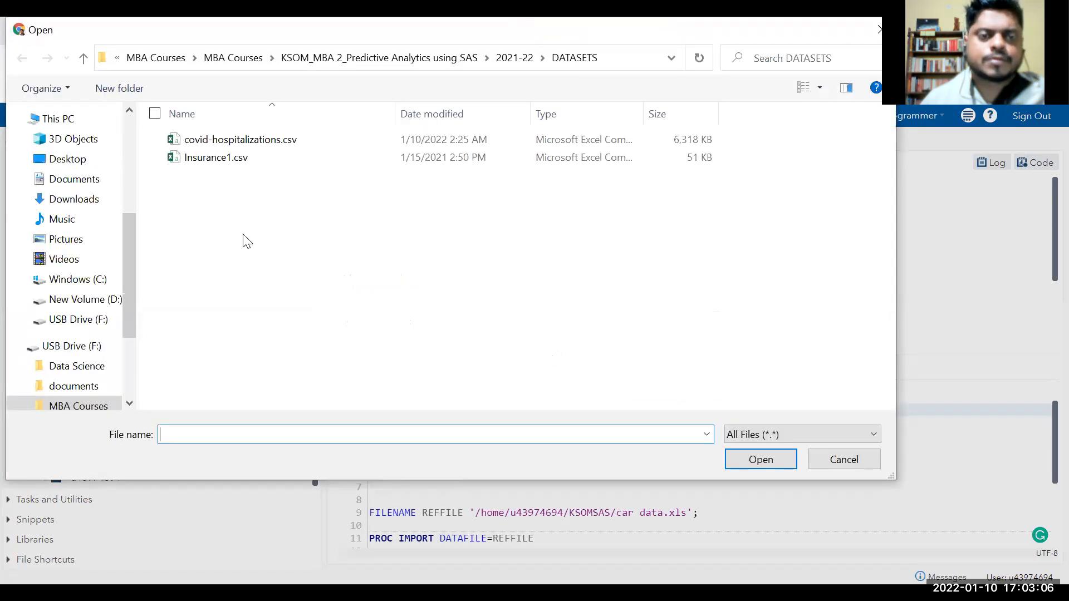
left_click(248, 160)
left_click(741, 458)
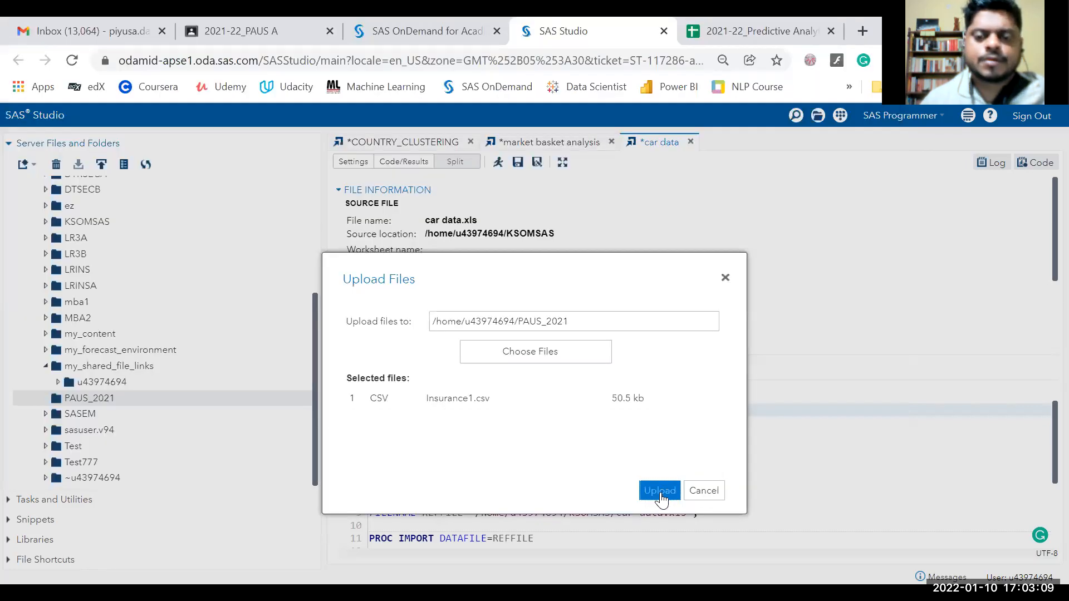
left_click(661, 490)
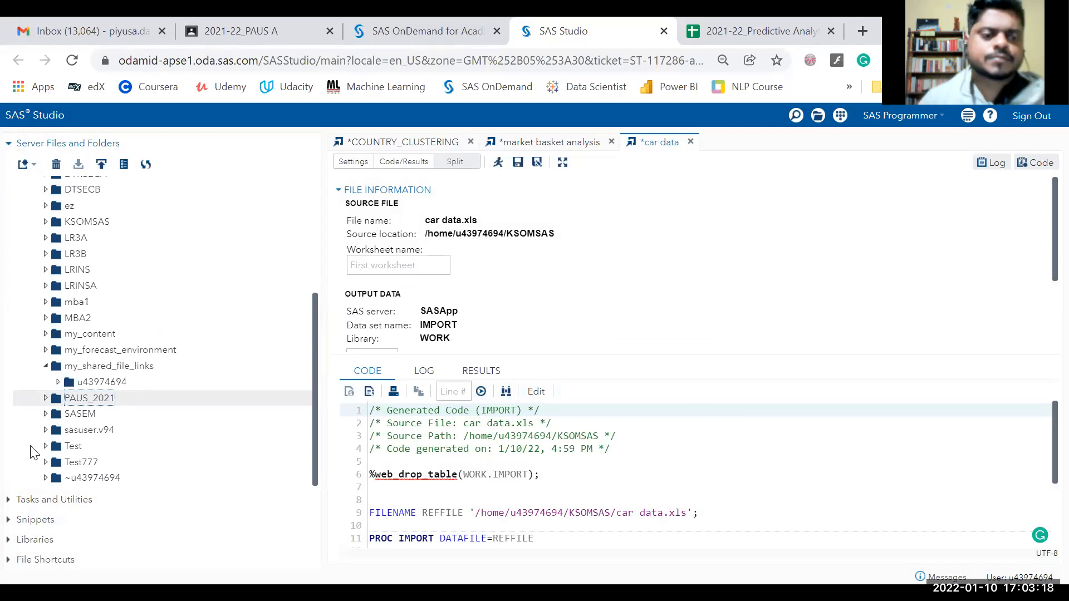
left_click(46, 398)
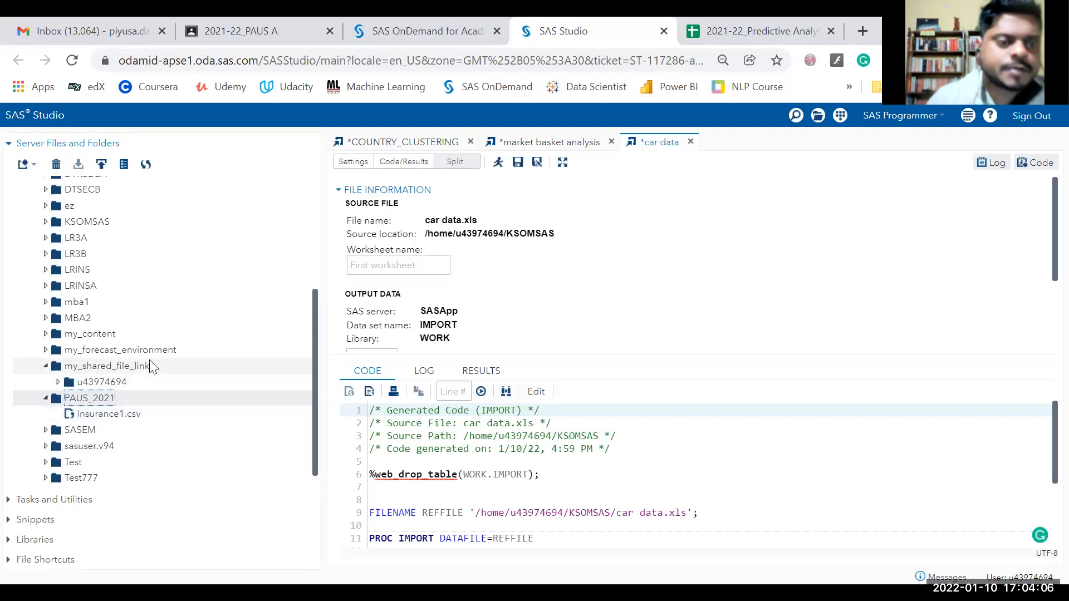
left_click(42, 222)
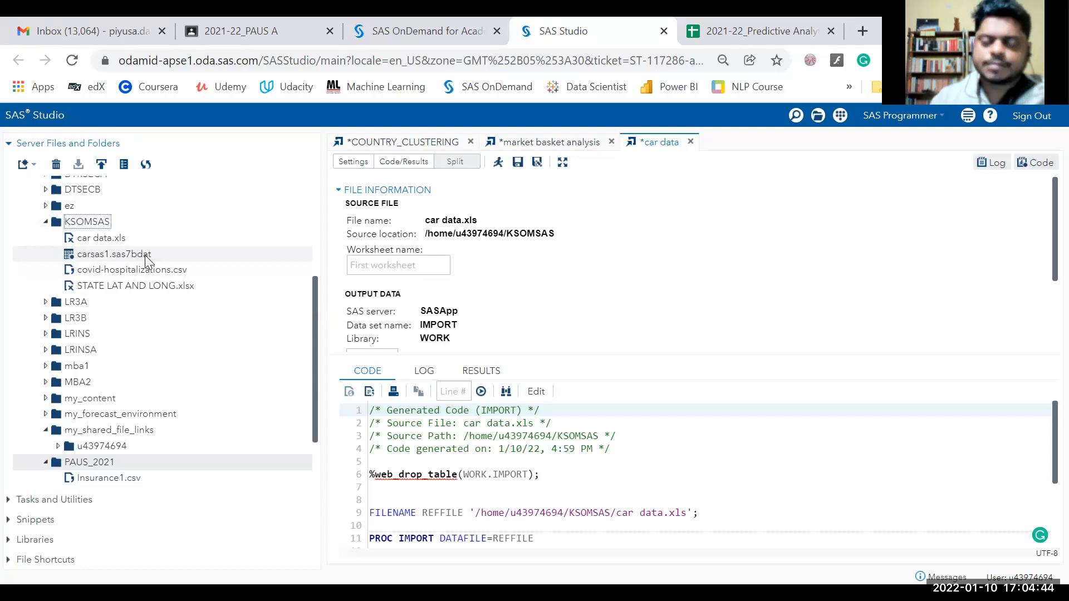
left_click(47, 222)
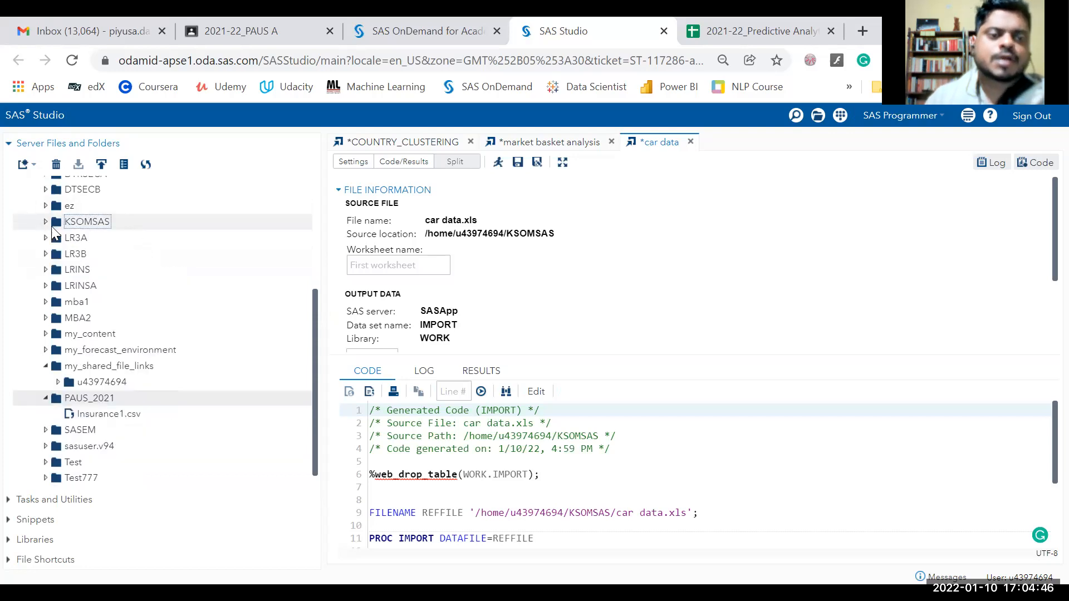
left_click(93, 415)
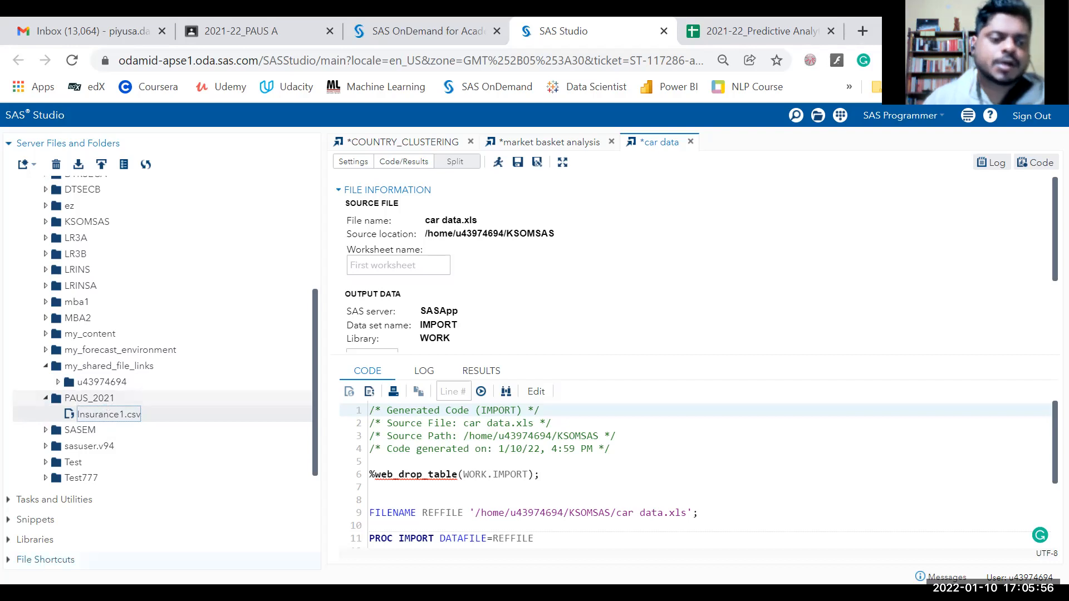
Switch the navigation pane from server files to the Libraries section.
left_click(12, 541)
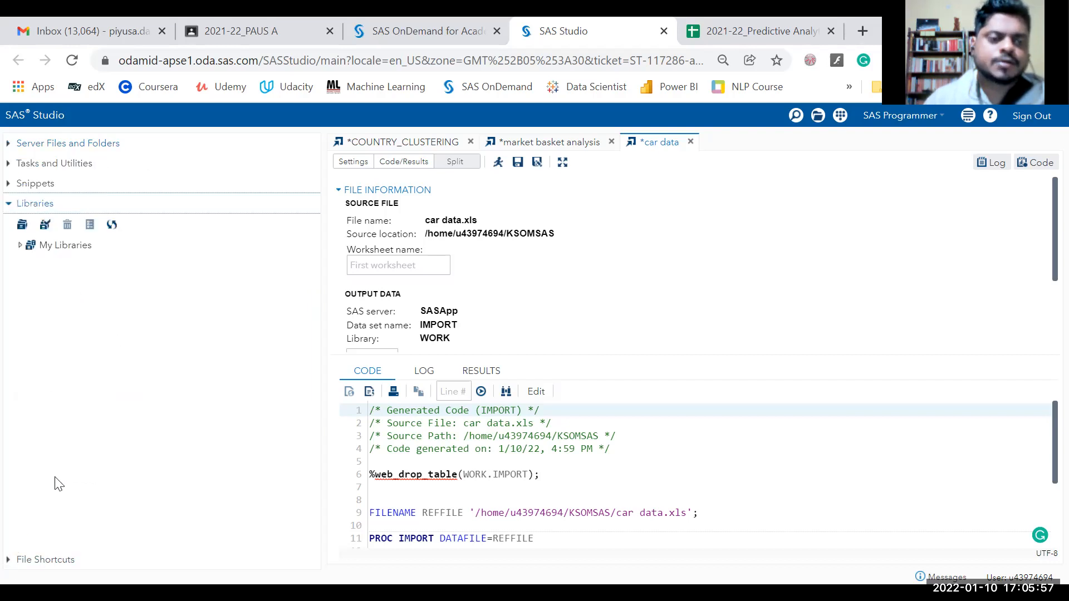
Expand My Libraries and start a New Library named PAUS2021.
double_click(39, 247)
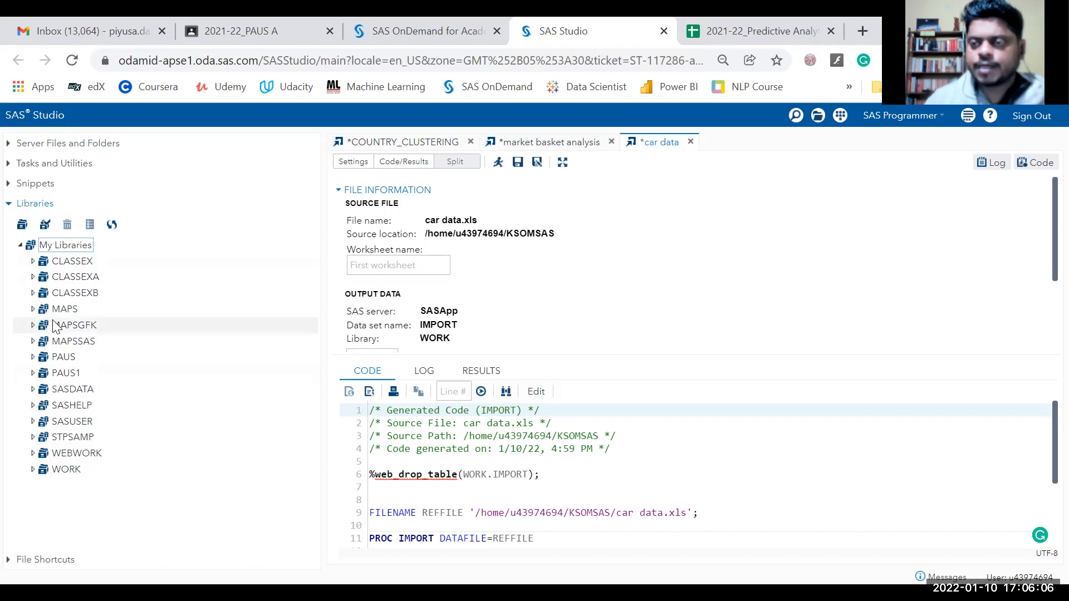
right_click(68, 249)
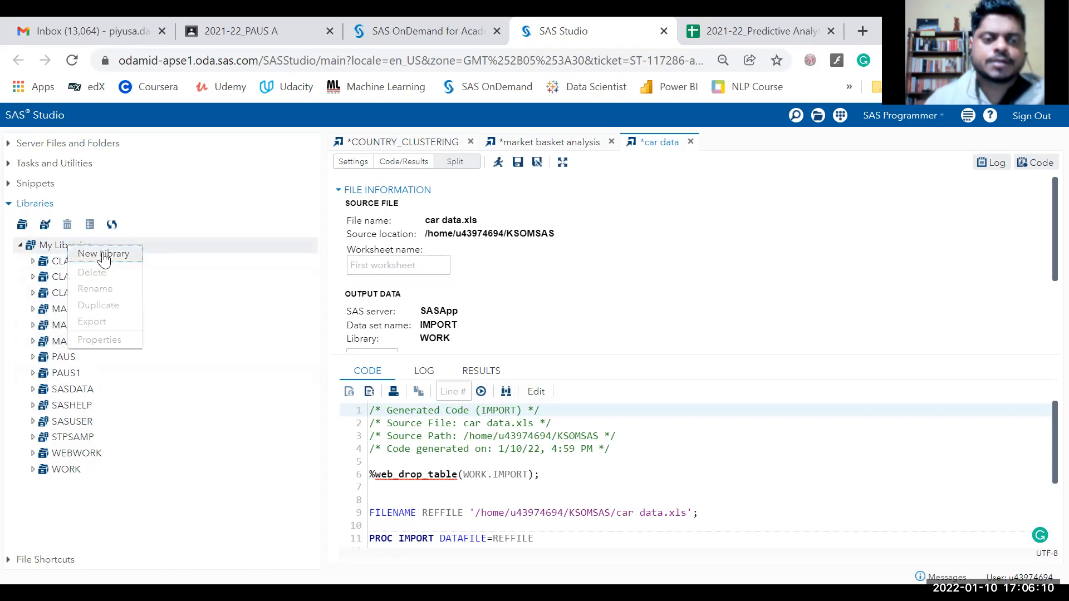
left_click(105, 255)
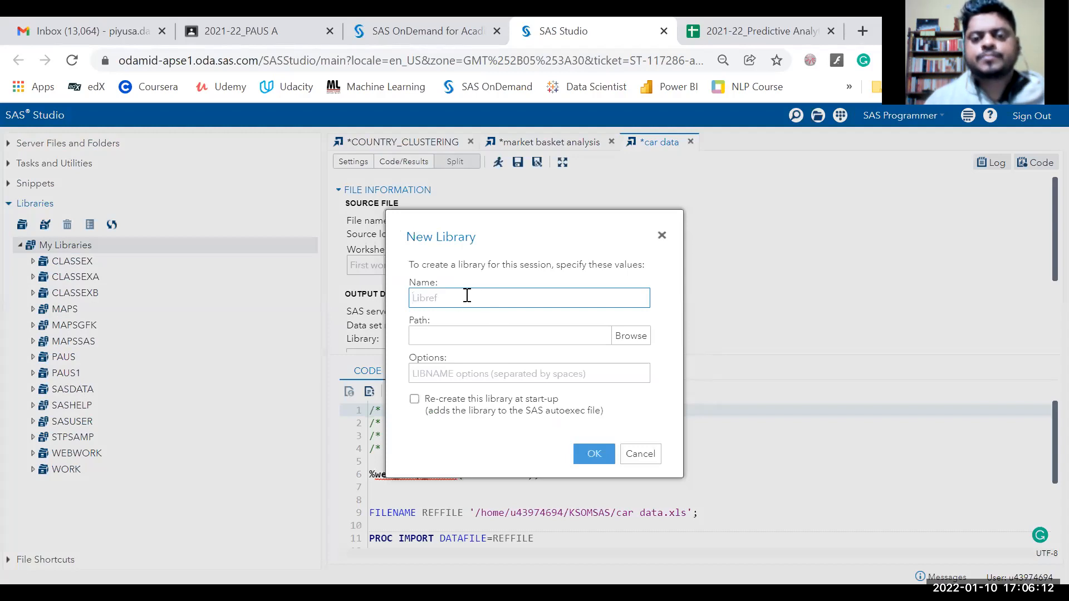
type("paus")
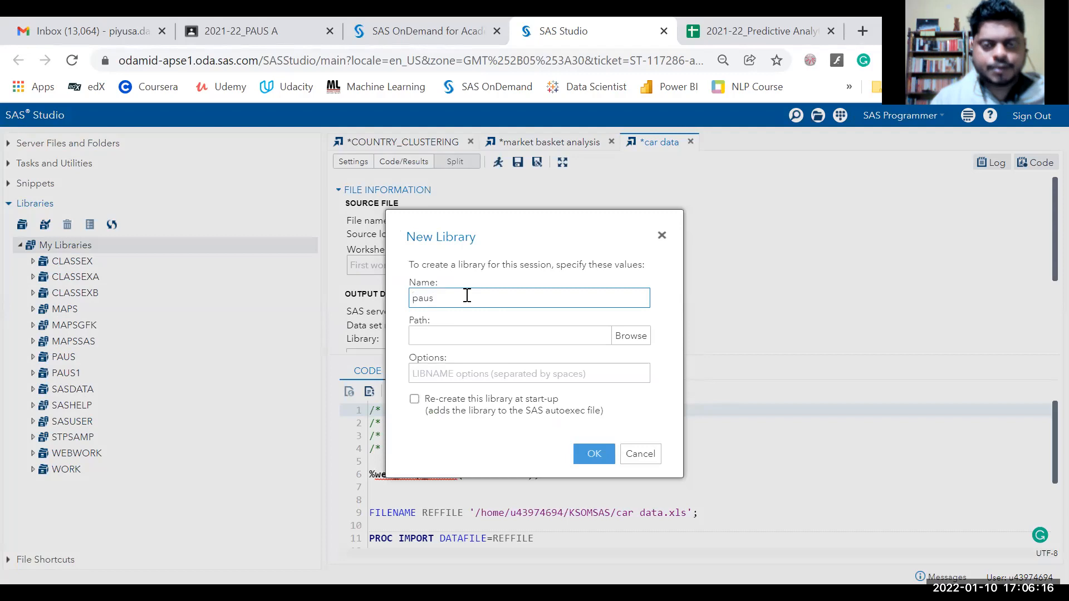
key("BackSpace")
key("BackSpace")
key("BackSpace")
key("BackSpace")
type("PAUS2021")
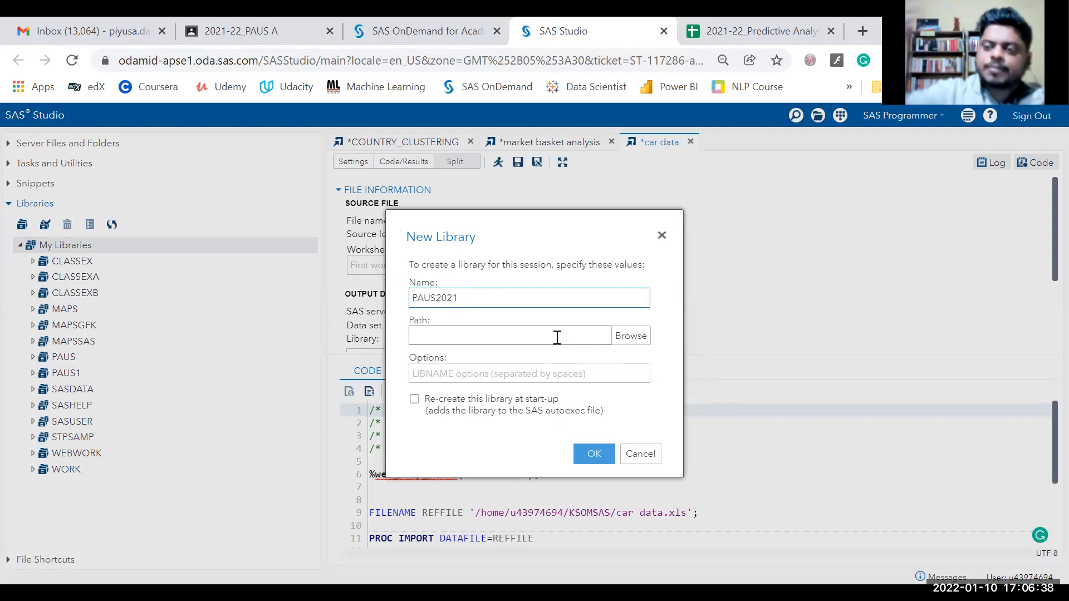
Browse to Files (Home) and set PAUS_2021 as the library's path.
left_click(619, 340)
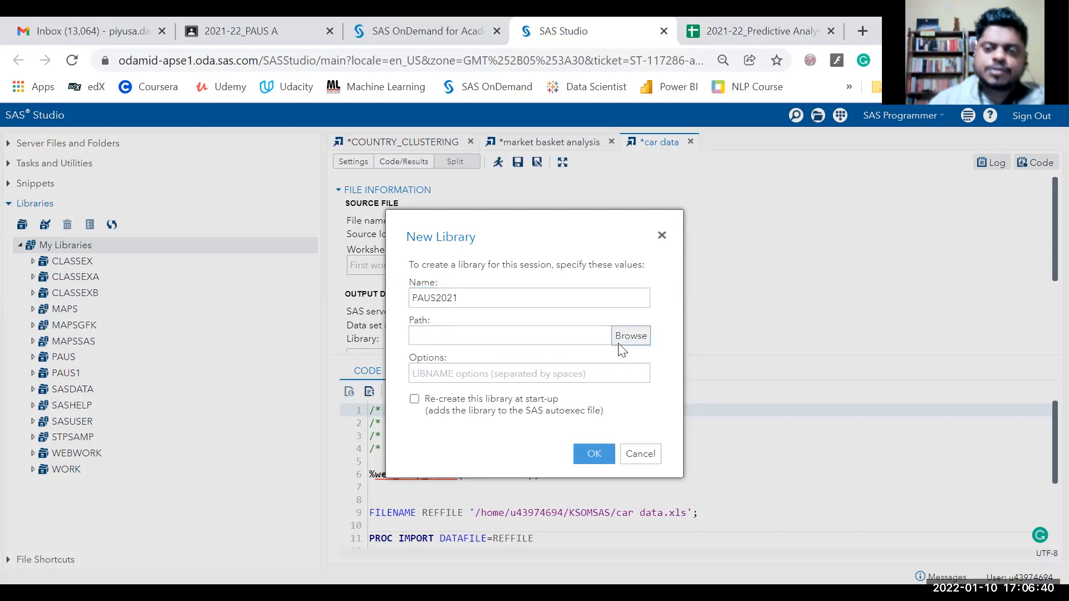
left_click(424, 315)
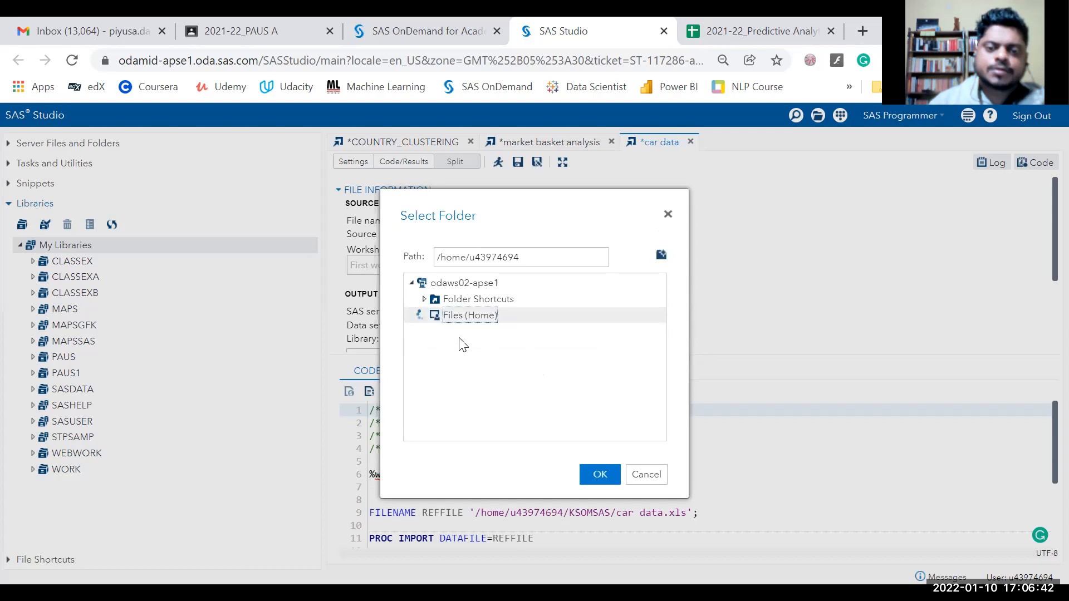
scroll(445, 377, "down", 5)
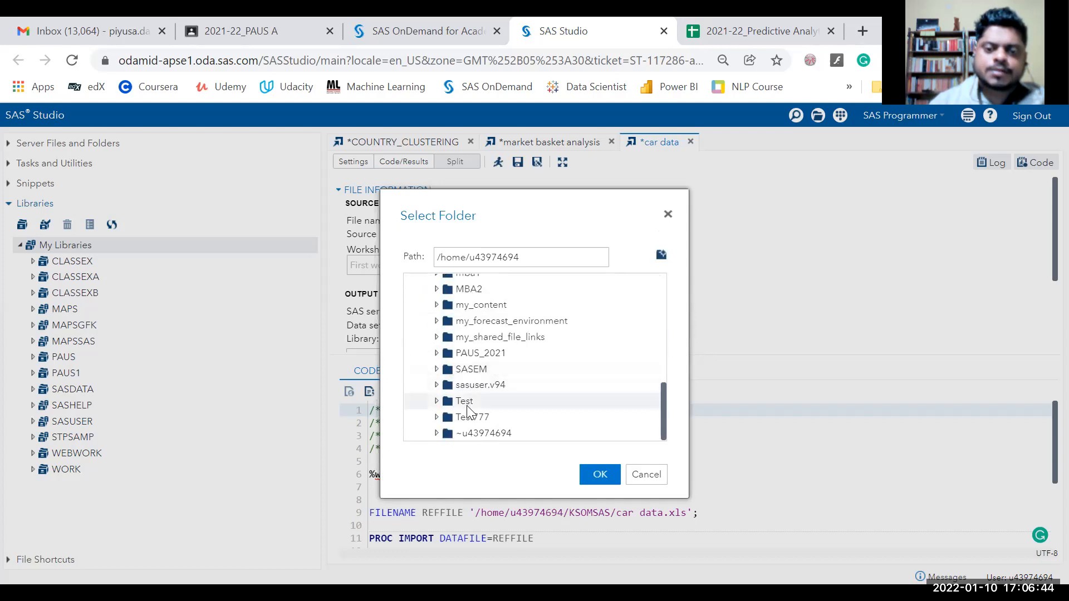
left_click(480, 353)
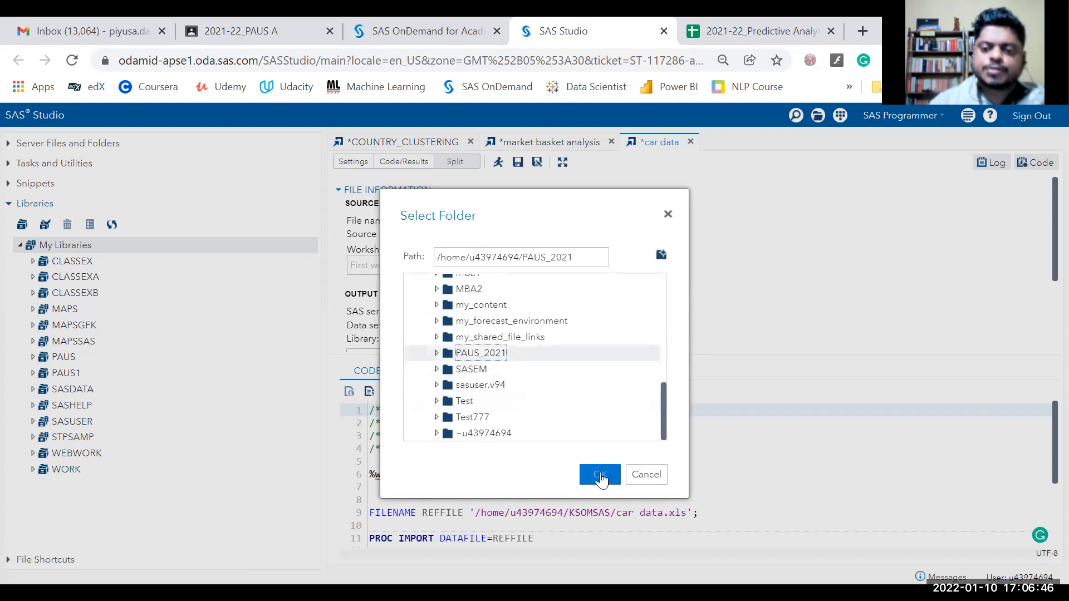
left_click(599, 475)
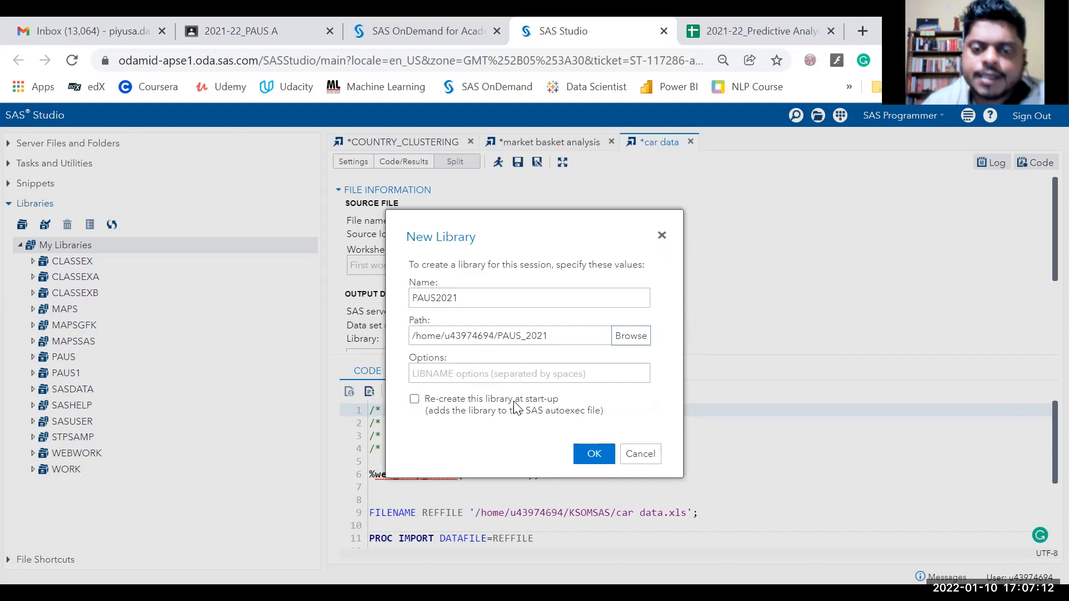
Tick 'Re-create this library at start-up' and confirm the PAUS2021 library.
left_click(415, 399)
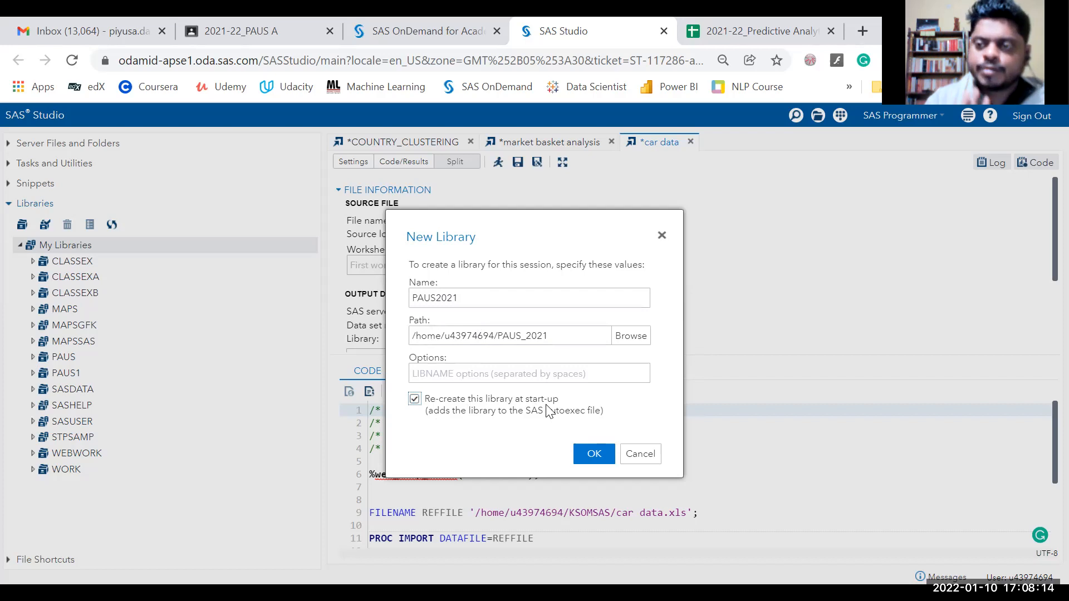
left_click(596, 457)
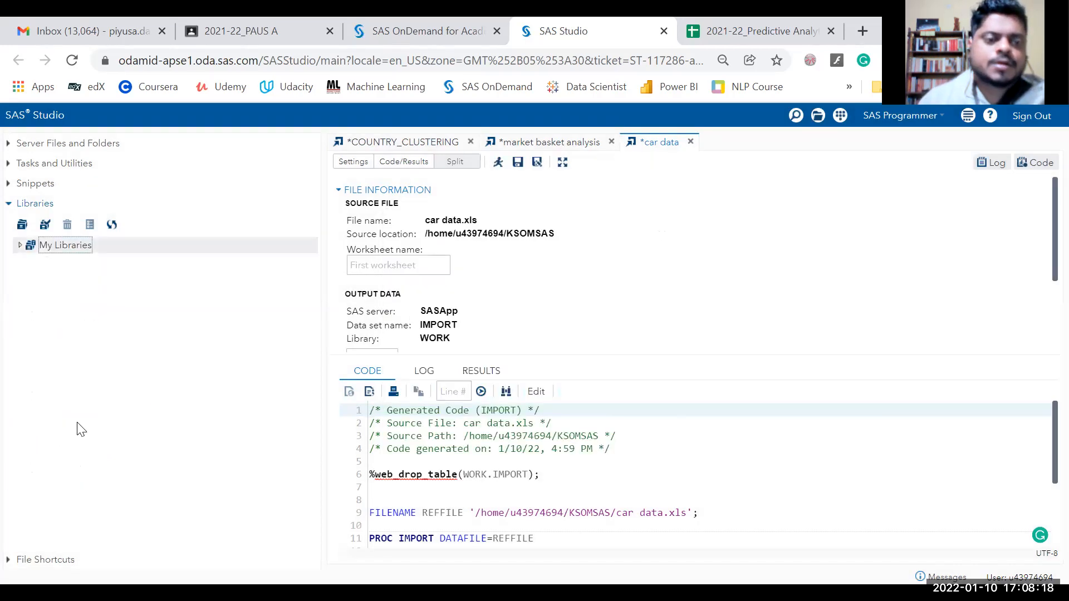
Expand My Libraries, select PAUS2021, then return to Server Files and Folders.
left_click(20, 245)
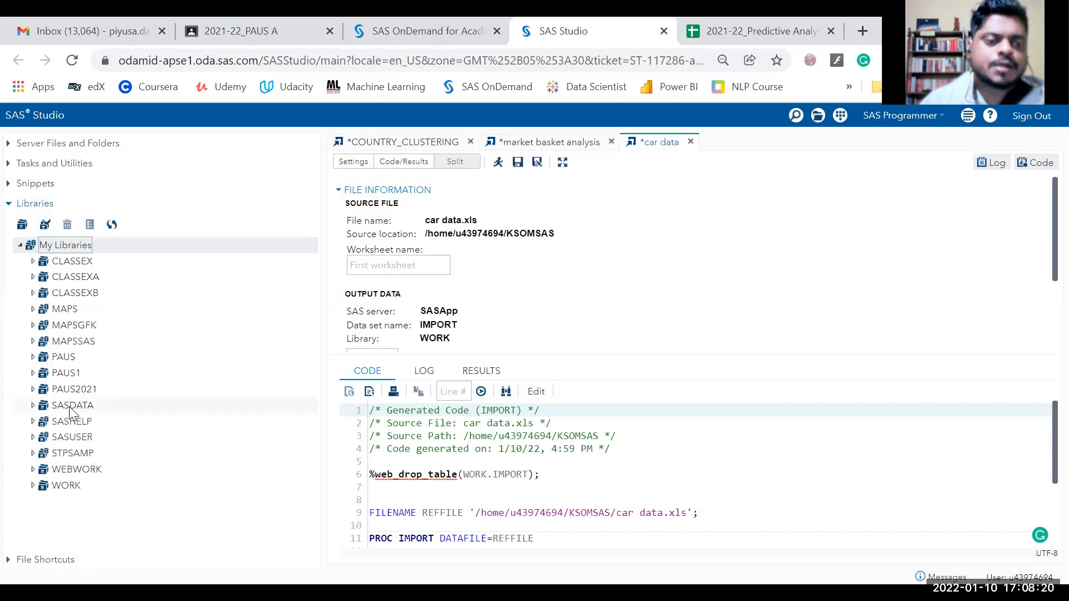
left_click(32, 391)
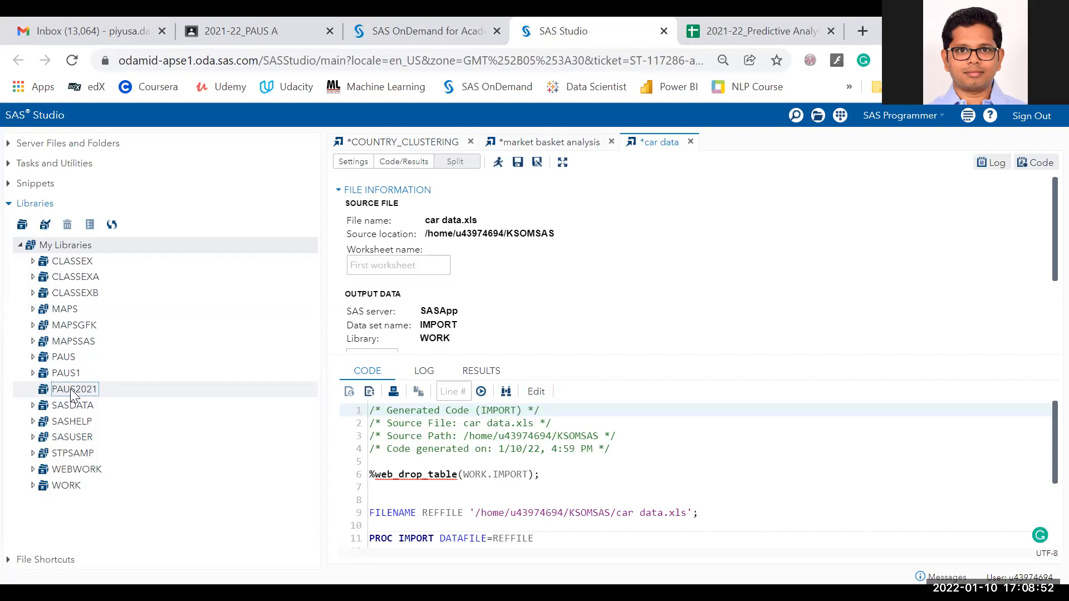
left_click(8, 145)
Reopen the Libraries section and collapse the My Libraries list.
scroll(157, 385, "down", 2)
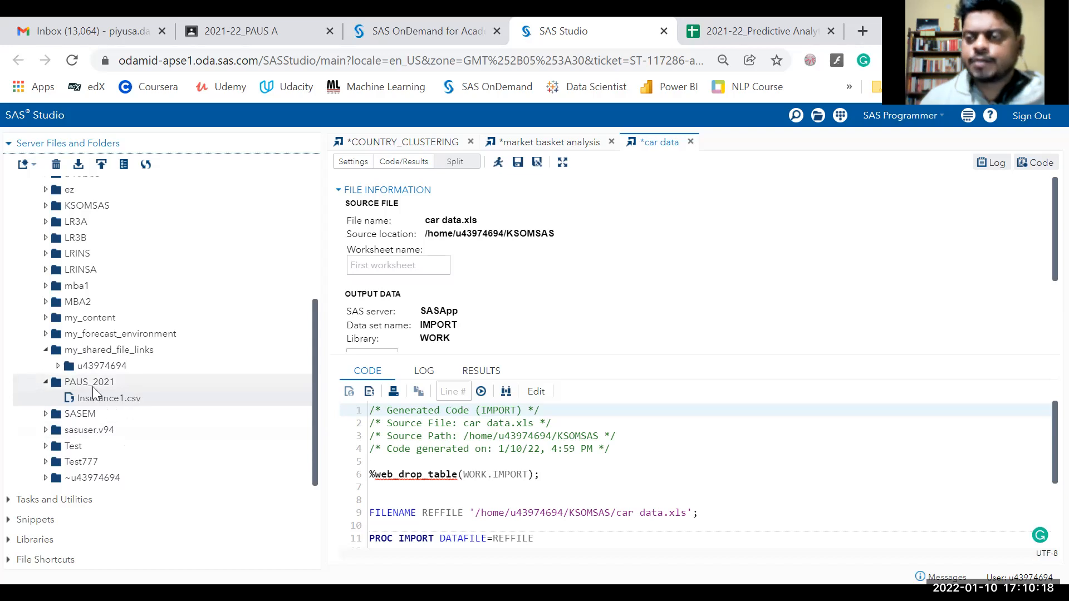
left_click(25, 543)
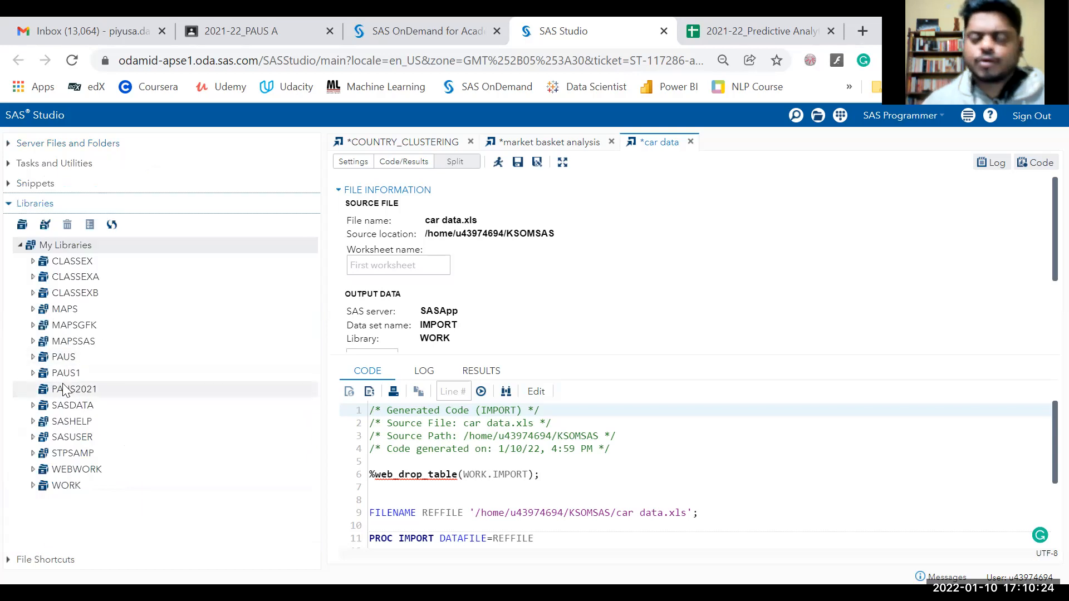
left_click(20, 245)
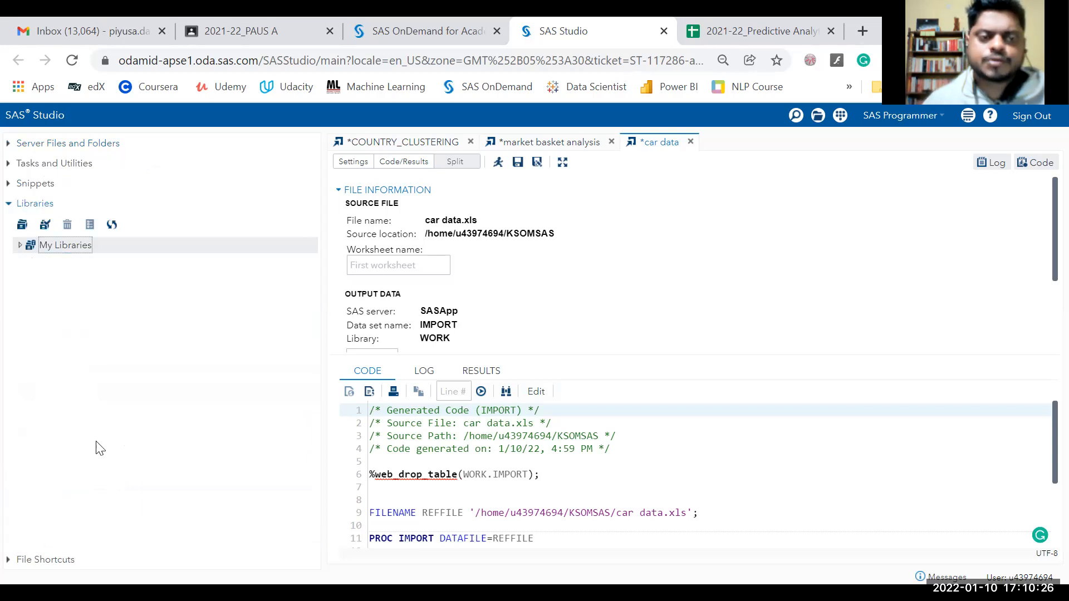
Open Insurance1.csv from the PAUS_2021 server folder as an import task and review its settings.
left_click(30, 146)
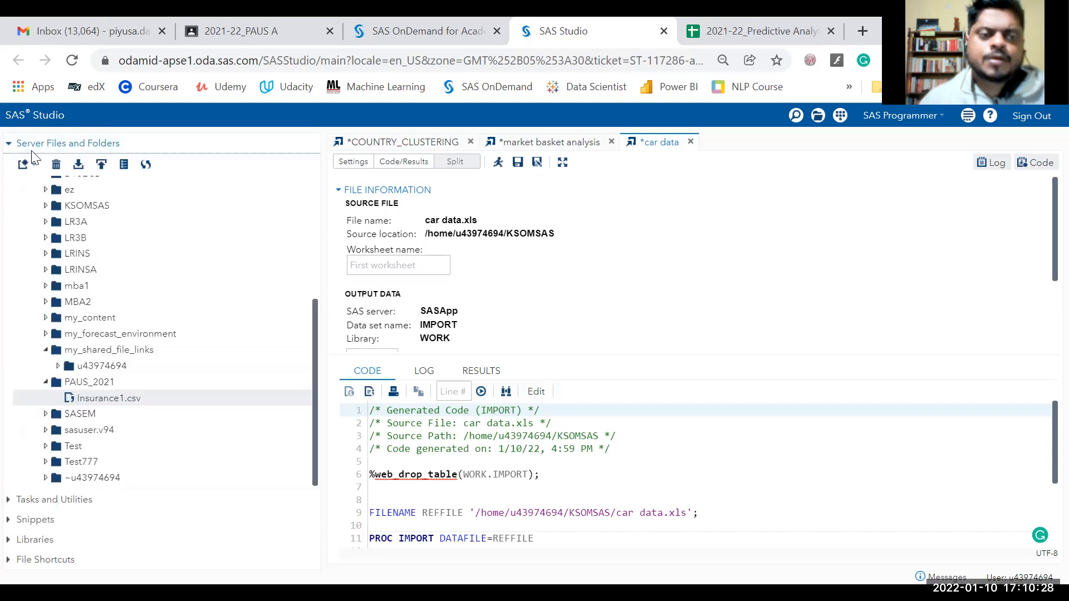
double_click(110, 399)
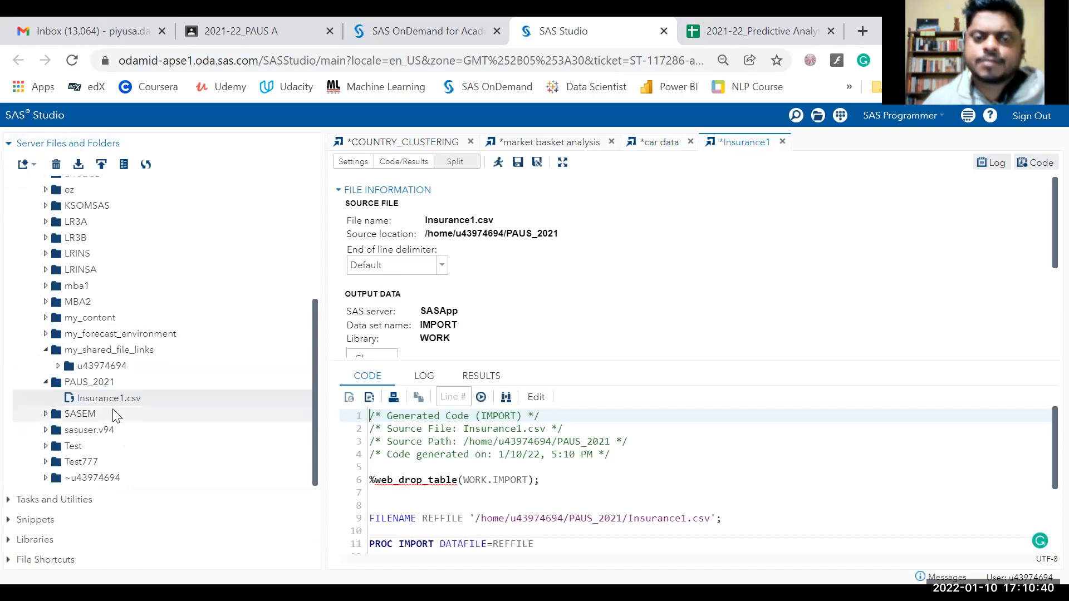
scroll(707, 267, "down", 3)
scroll(718, 284, "down", 3)
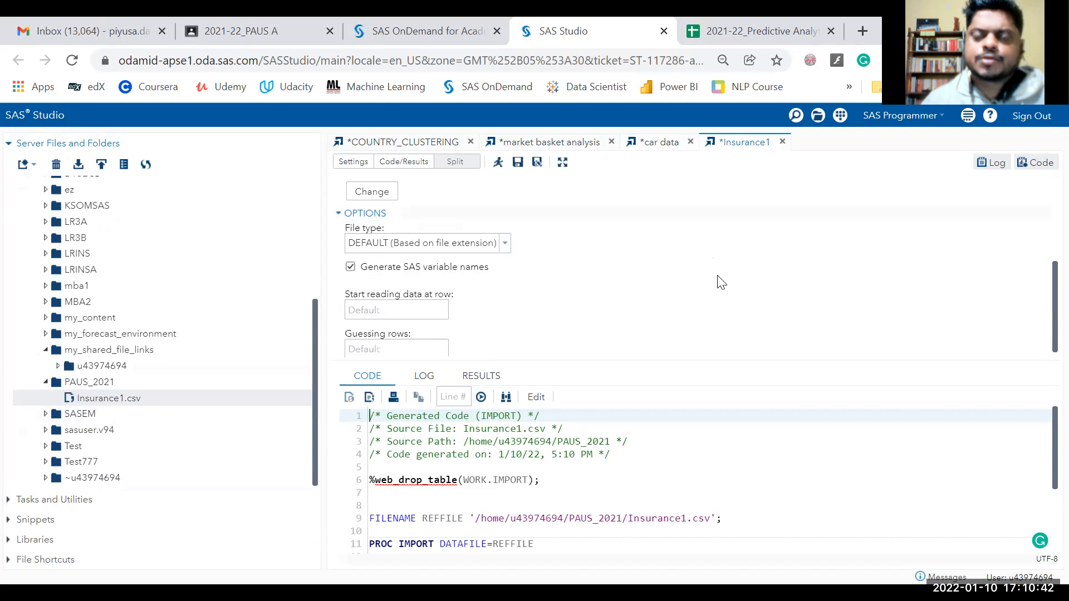
scroll(719, 283, "up", 5)
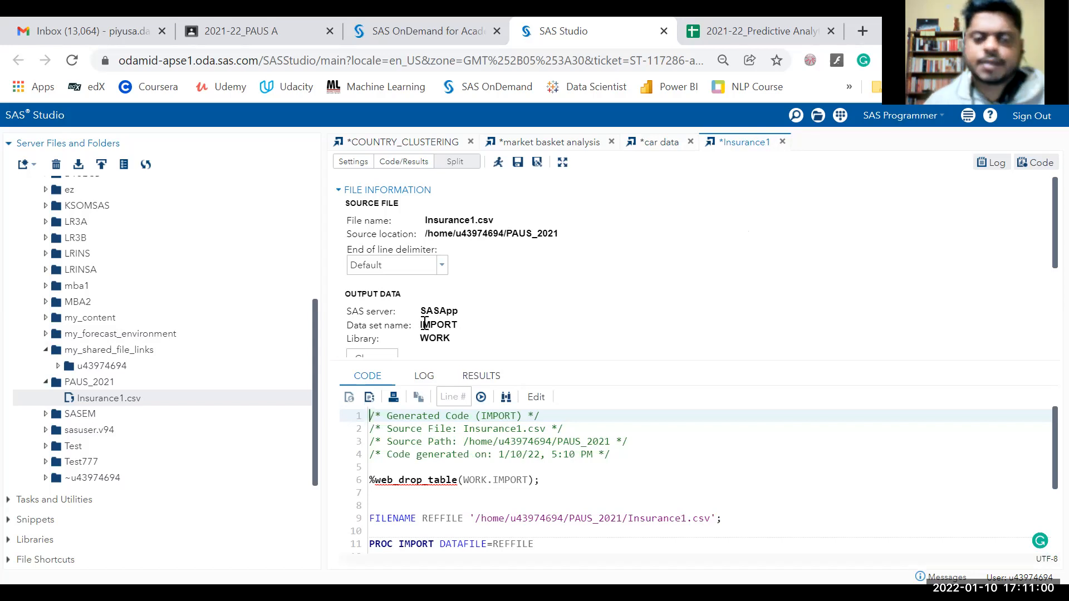
scroll(426, 326, "down", 2)
scroll(404, 294, "up", 2)
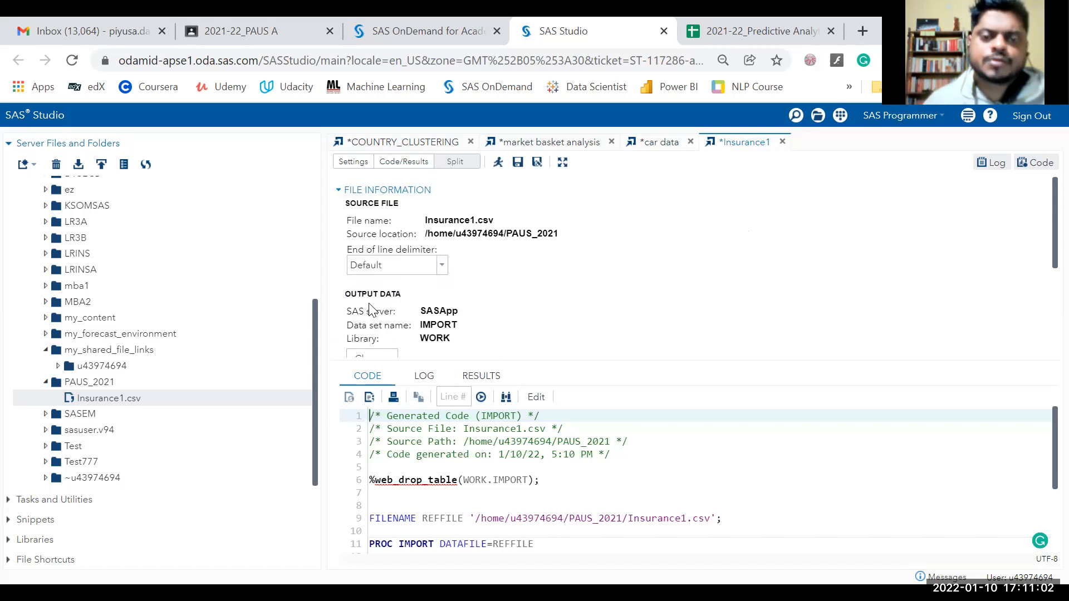
Direct the import output to library PAUS2021 with data set name INSURANCE.
left_click(384, 355)
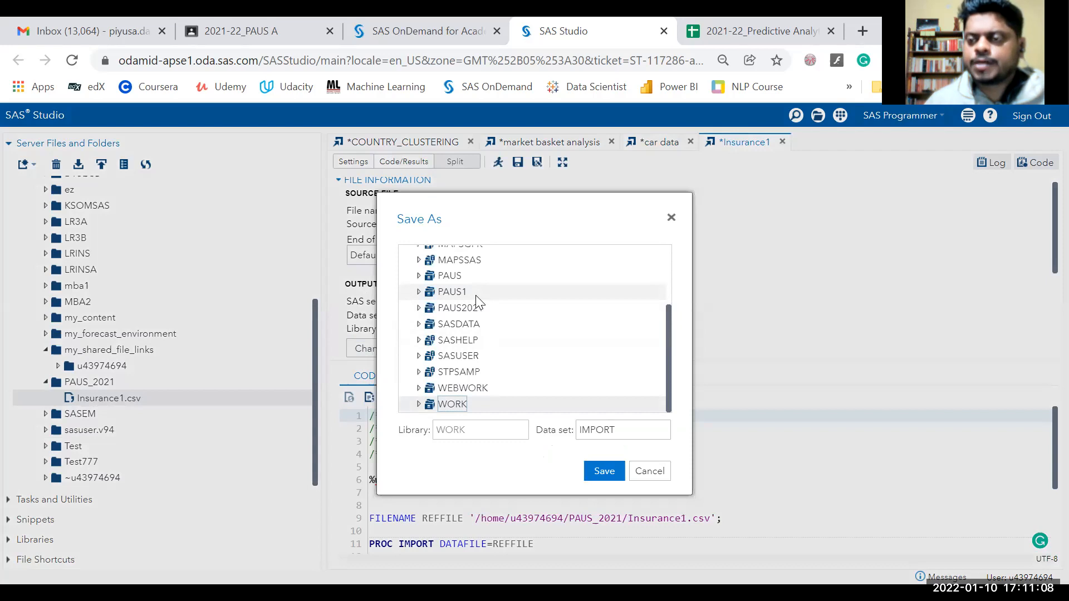
left_click(649, 473)
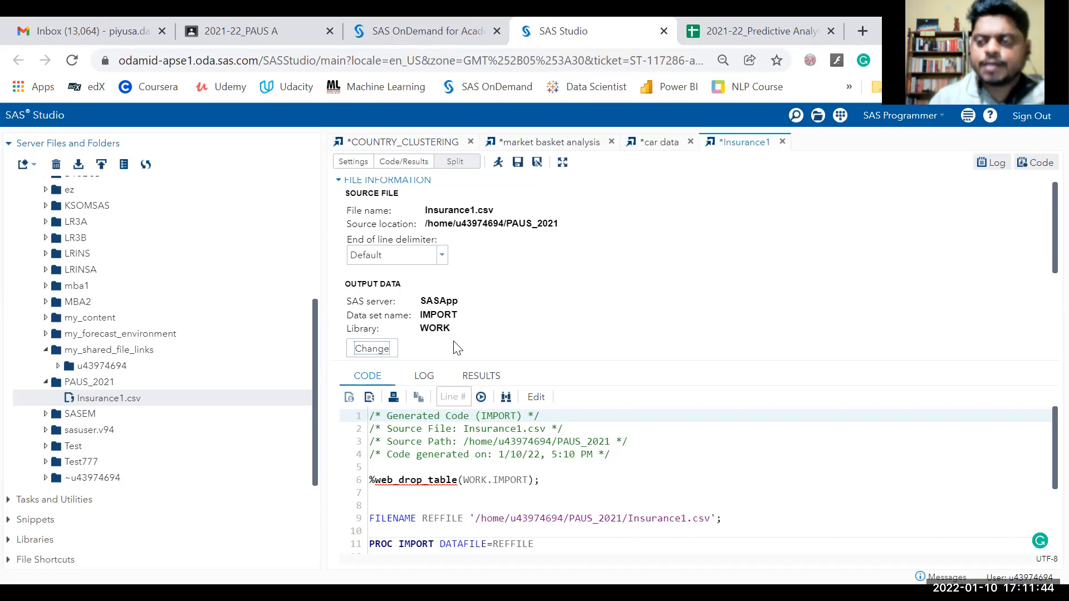
left_click(371, 350)
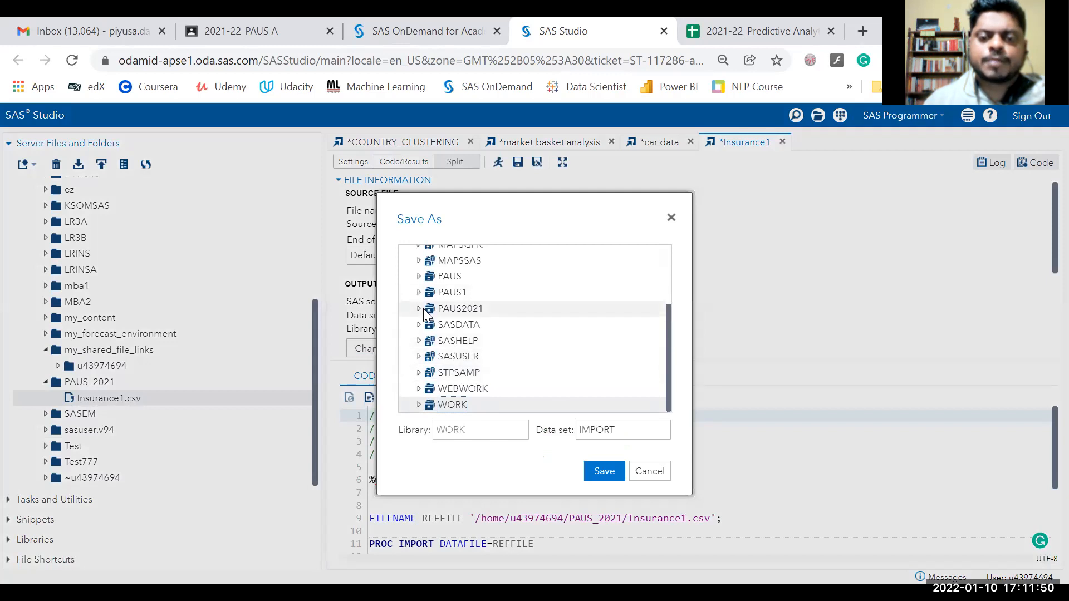
left_click(442, 307)
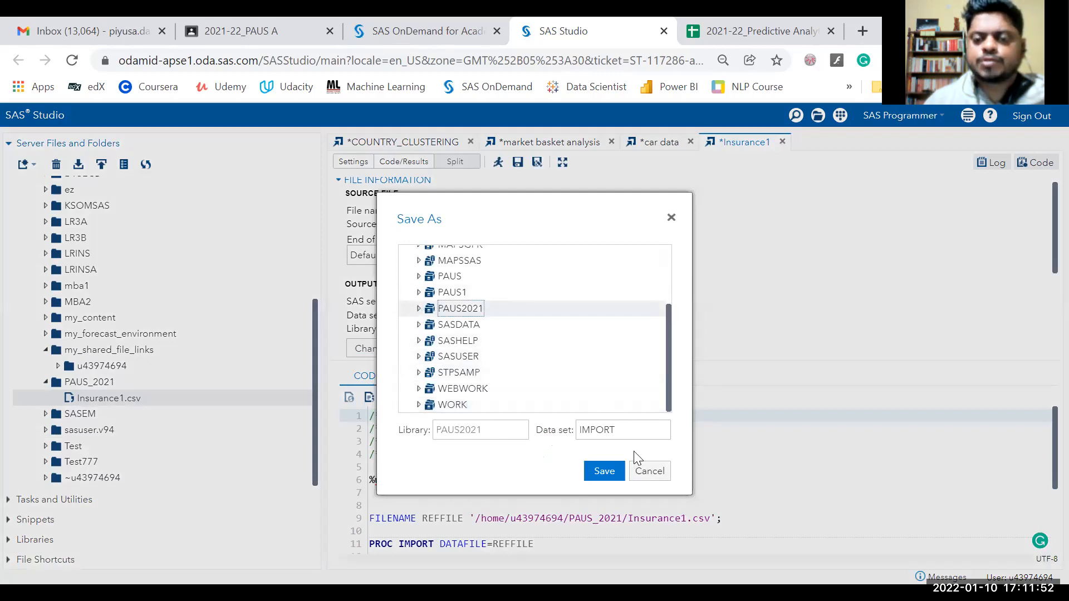
double_click(633, 430)
type("I")
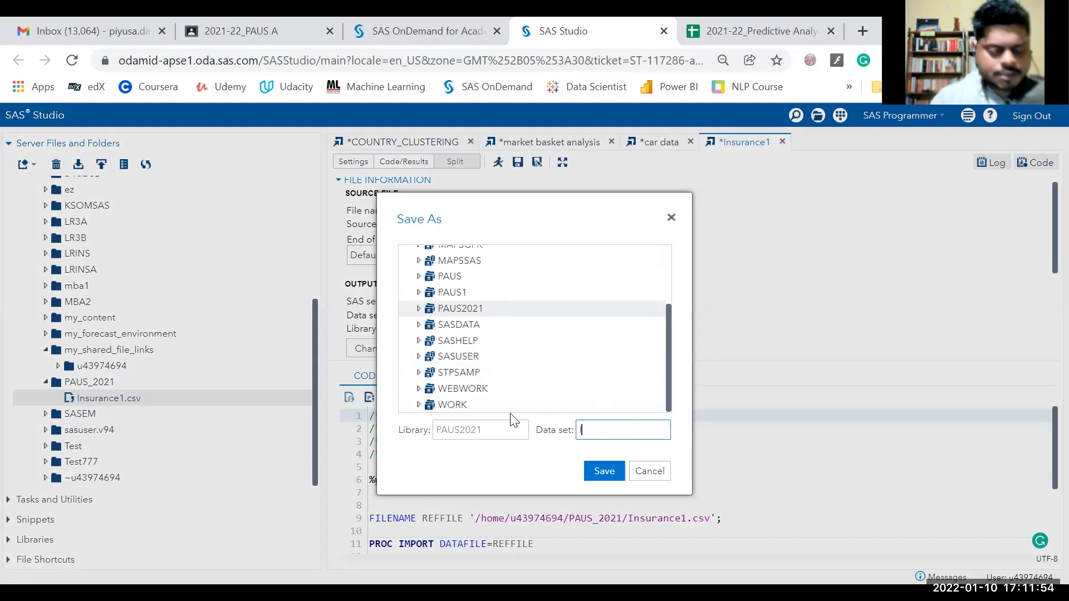
type("NSURANC")
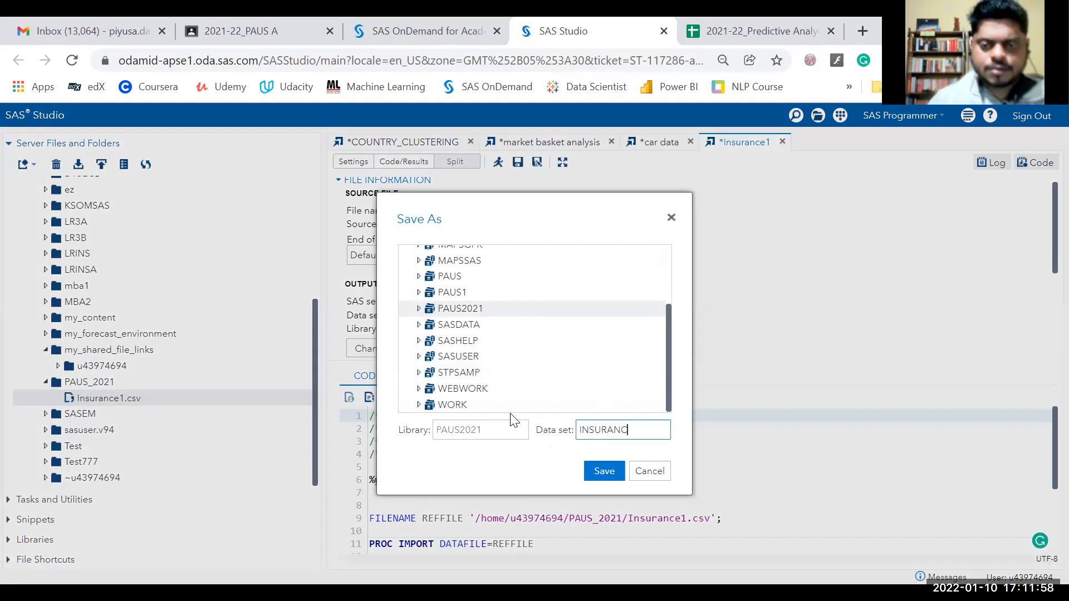
type("E")
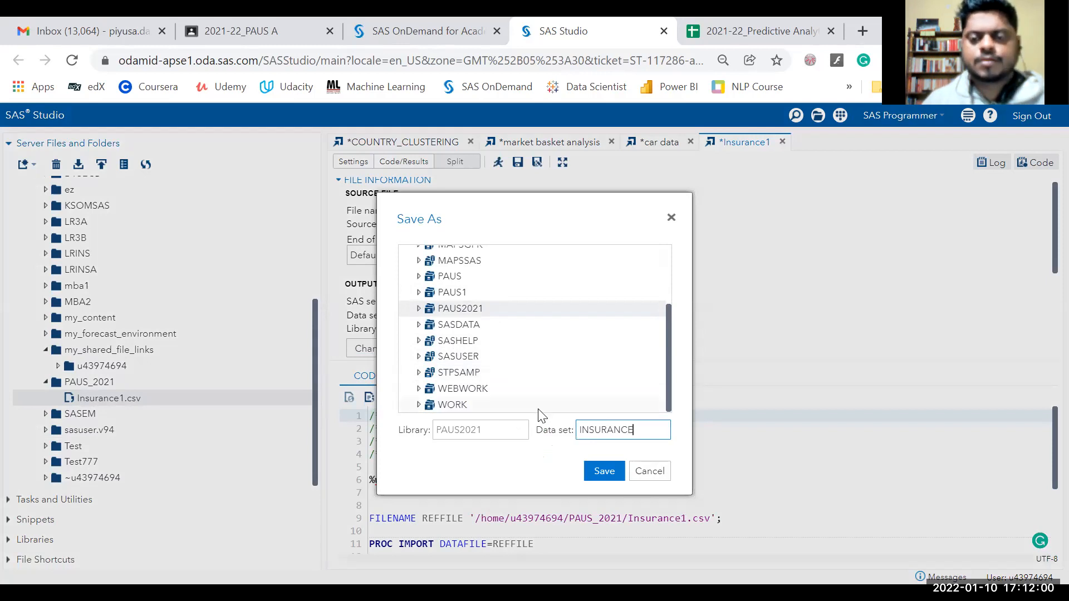
left_click(603, 479)
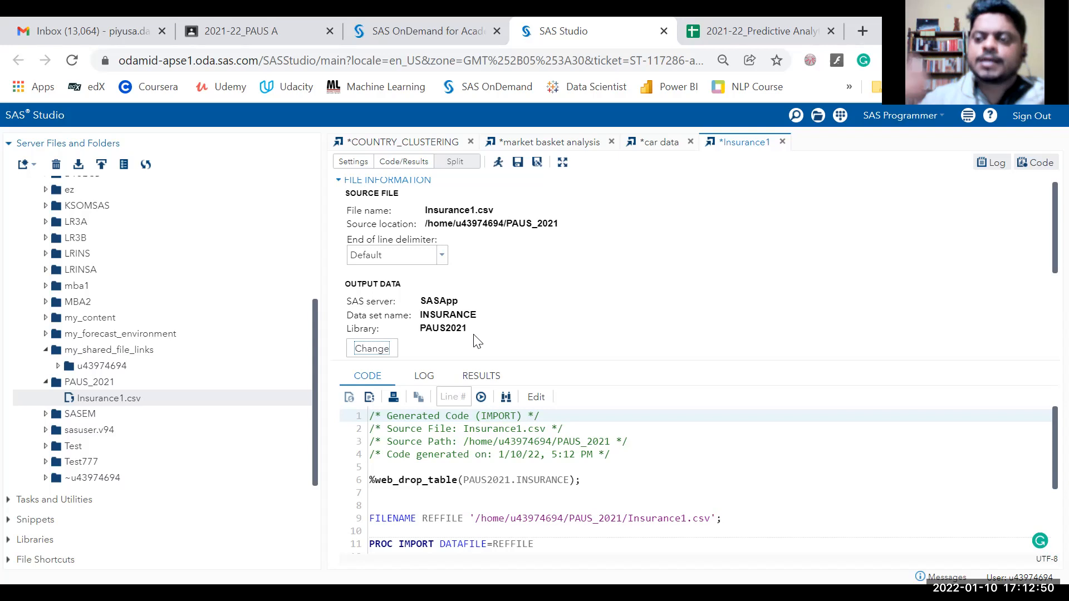
left_click(373, 350)
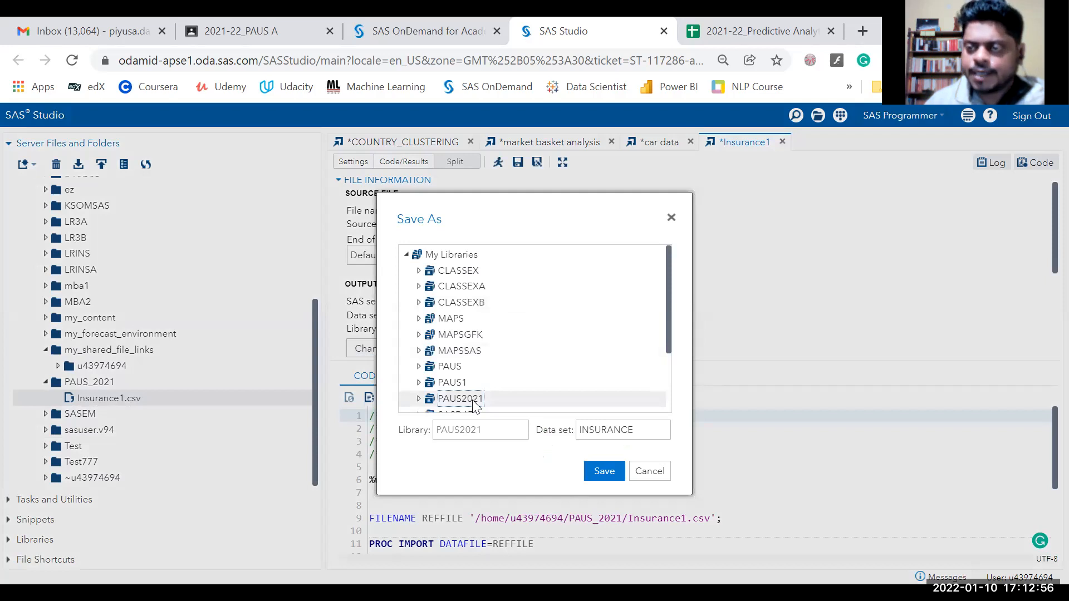
left_click(599, 431)
mouse_move(583, 433)
left_mouse_down()
mouse_move(647, 433)
mouse_move(574, 432)
left_mouse_up()
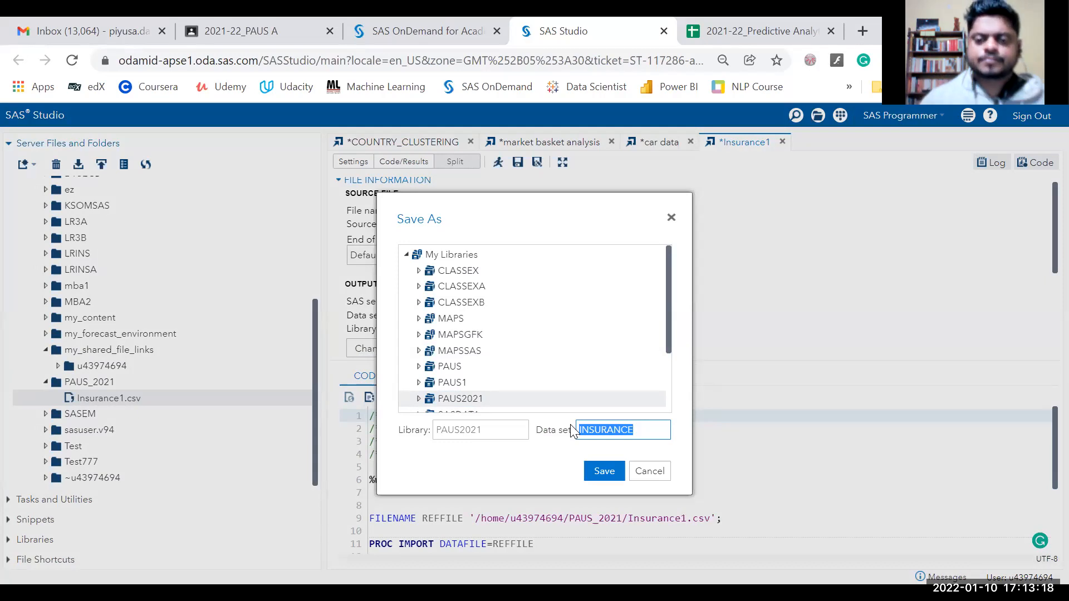
left_click(606, 477)
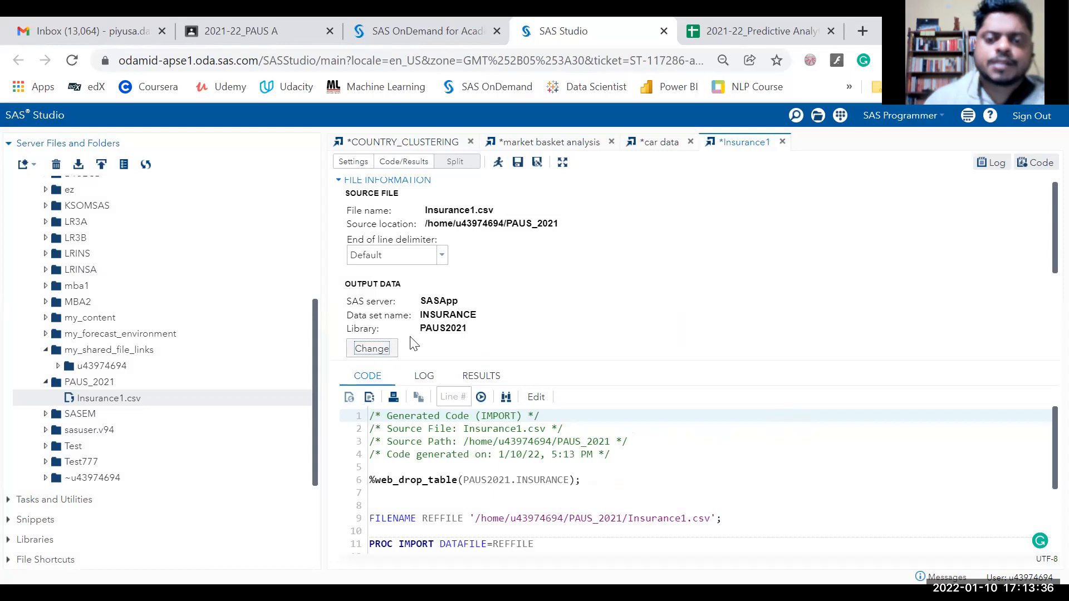
Run the import and locate the new insurance.sas7bdat file in PAUS_2021.
left_click(498, 164)
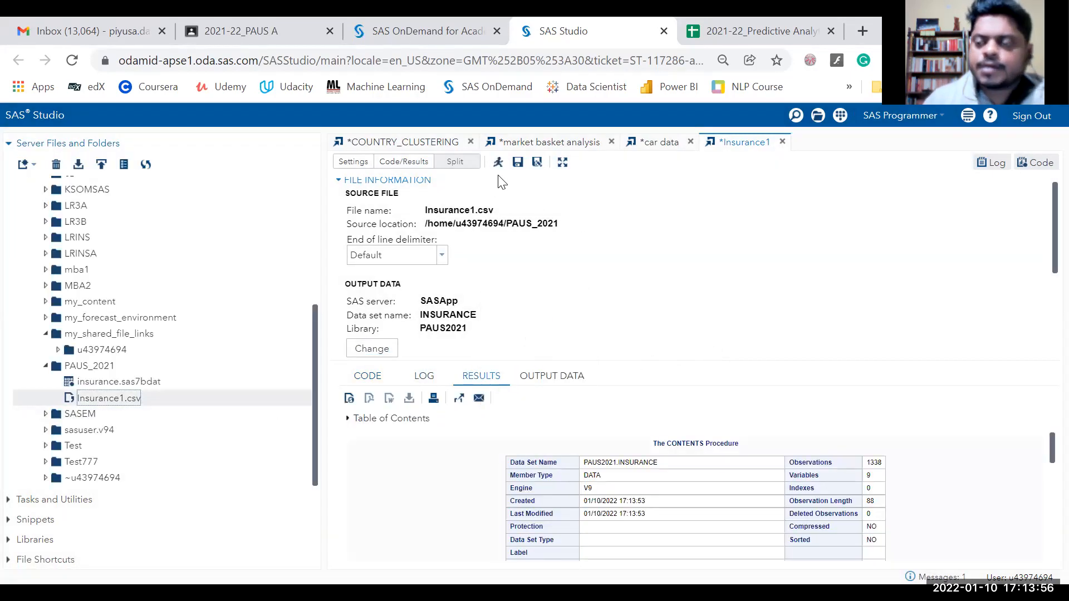
left_click(141, 382)
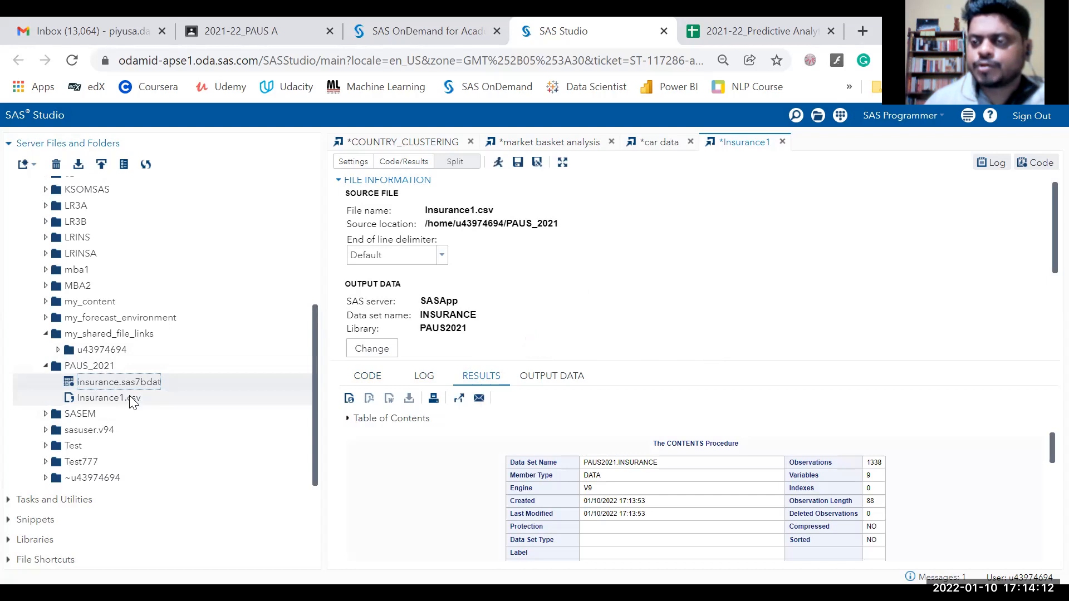
Expand My Libraries > PAUS2021 and select the INSURANCE table.
left_click(34, 539)
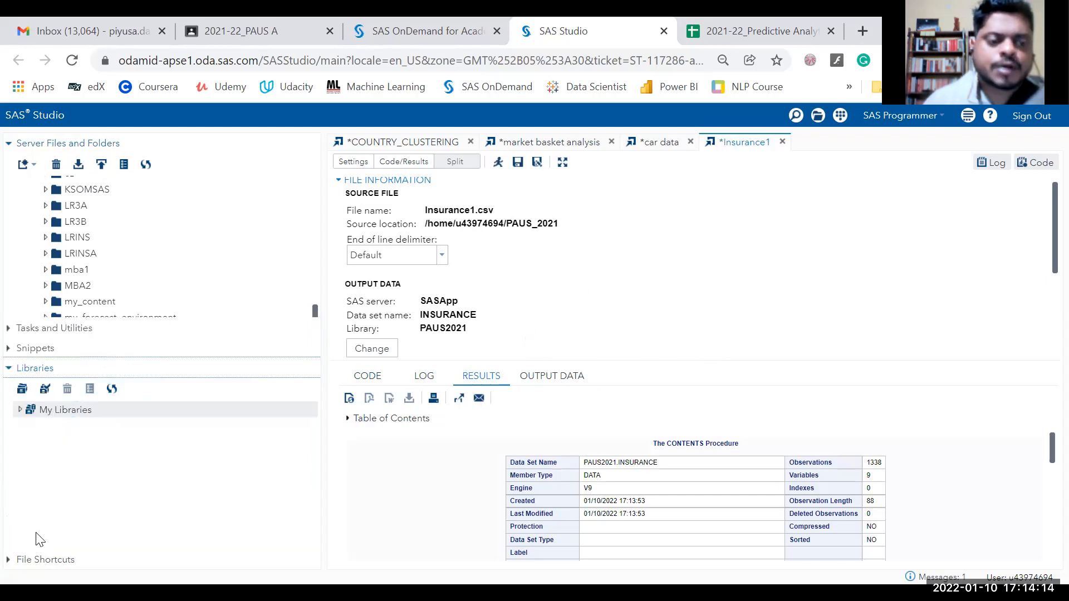
left_click(19, 246)
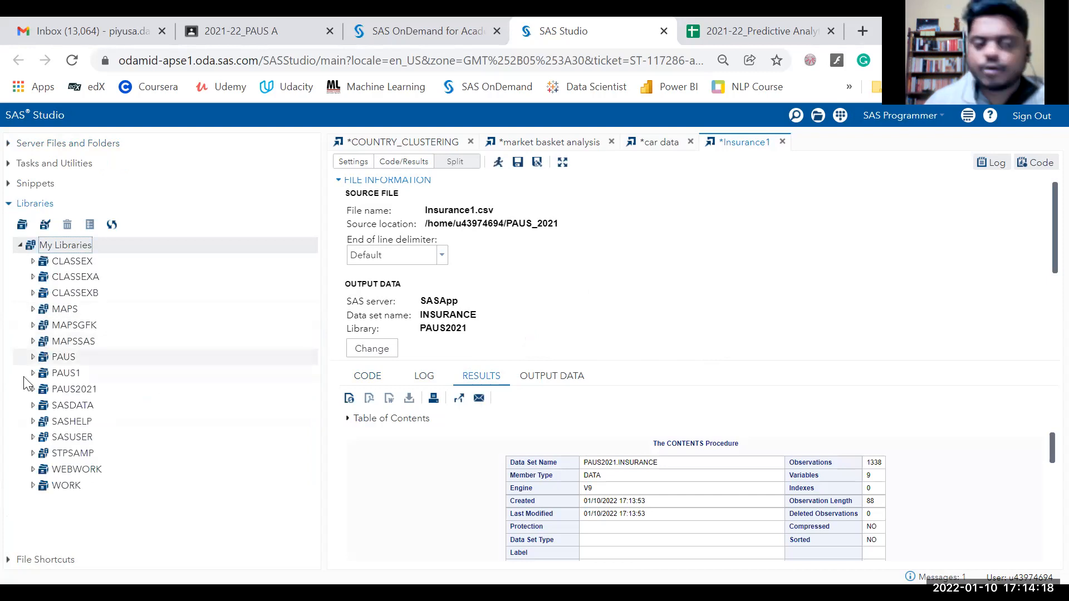
left_click(32, 390)
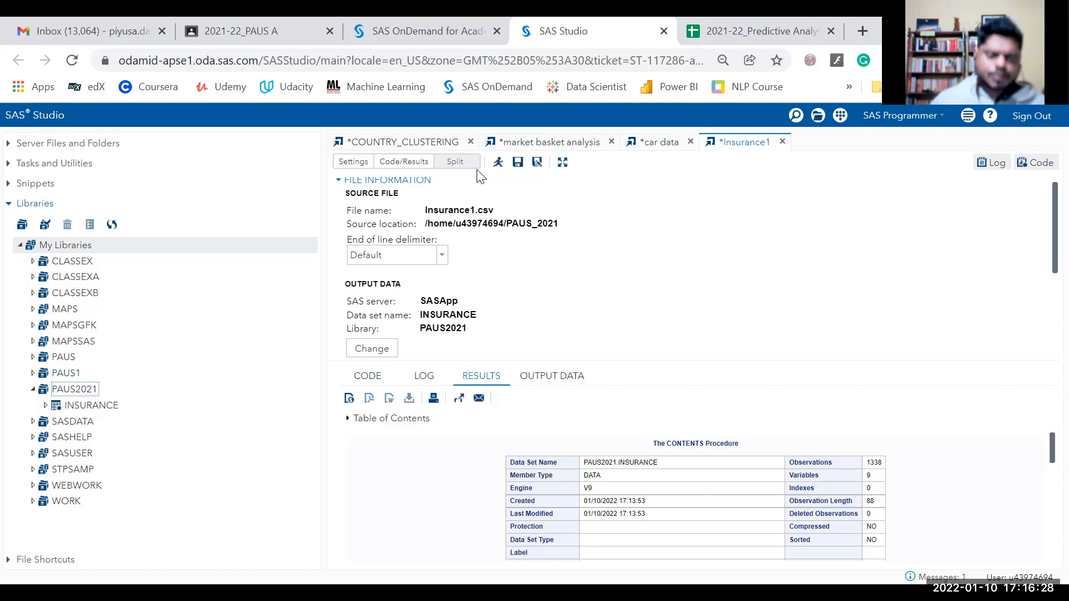
left_click(91, 405)
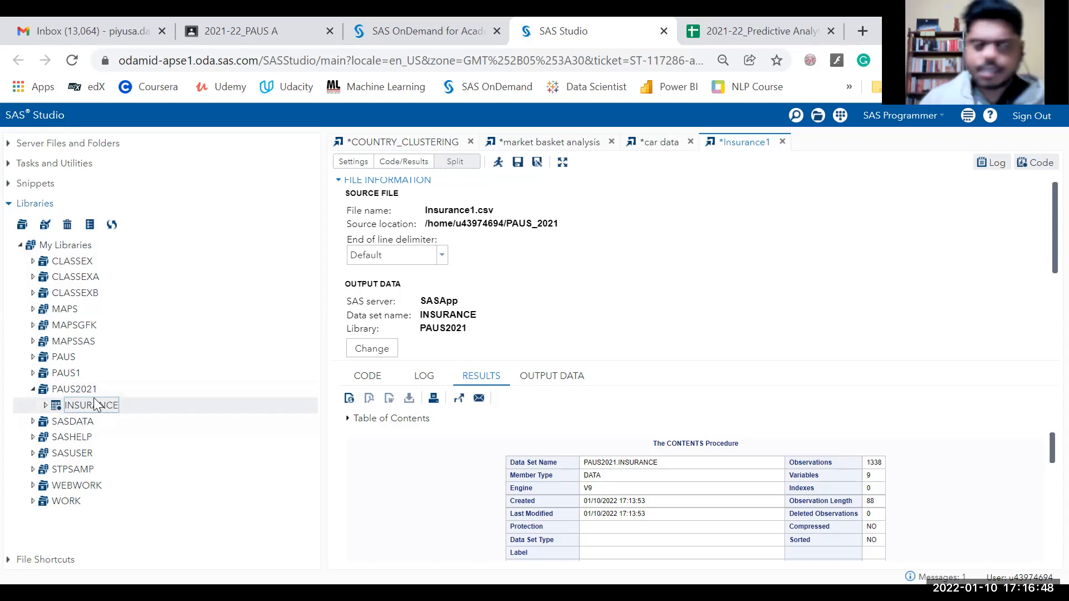
Collapse the libraries, show Tasks and Utilities, and expand the Graph and Data task groups.
left_click(20, 245)
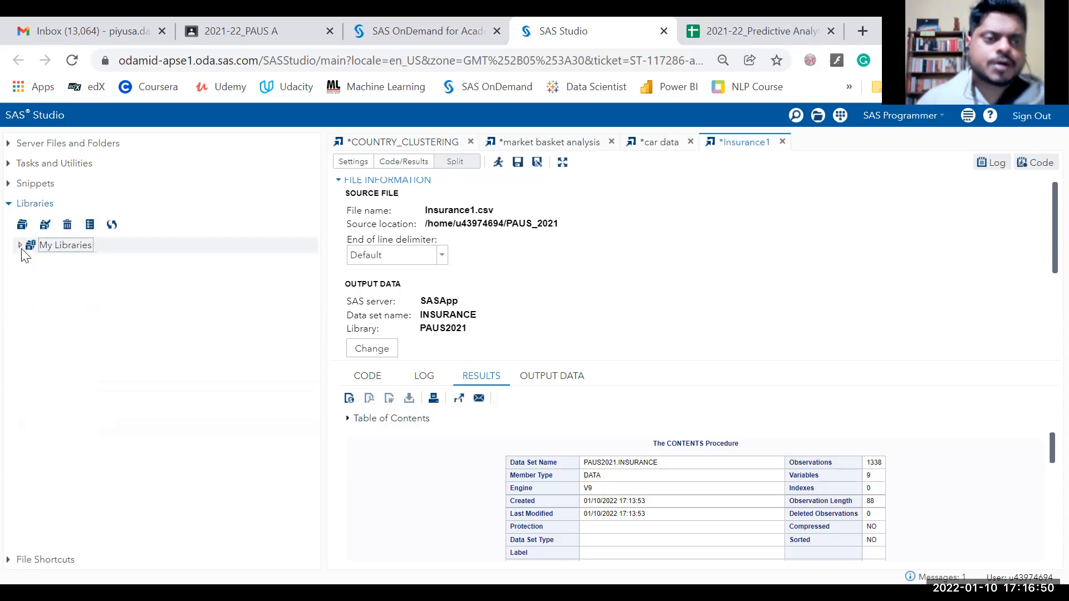
left_click(10, 165)
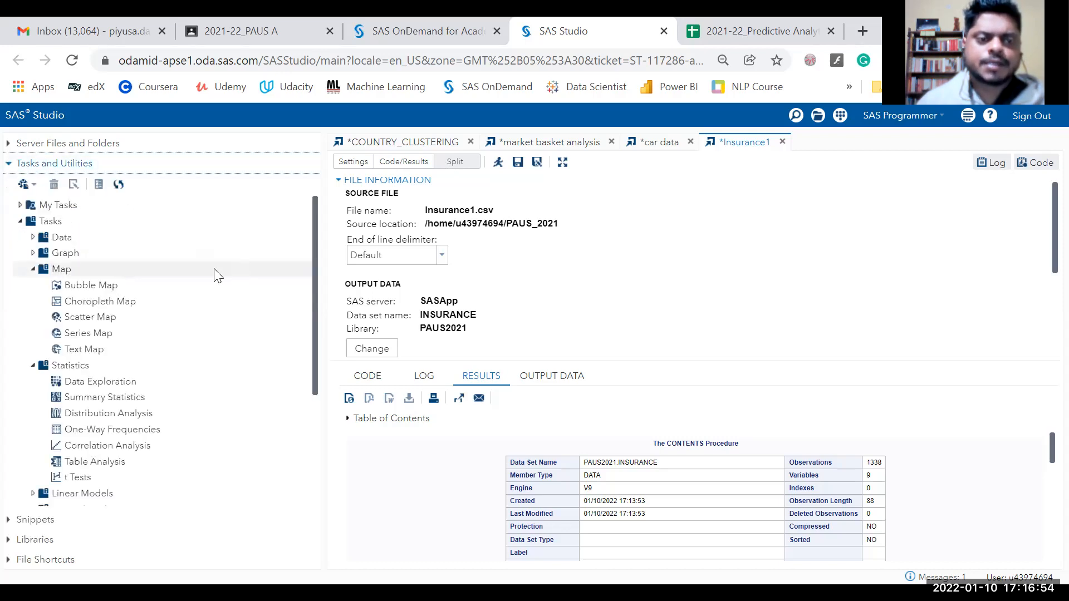
left_click(33, 253)
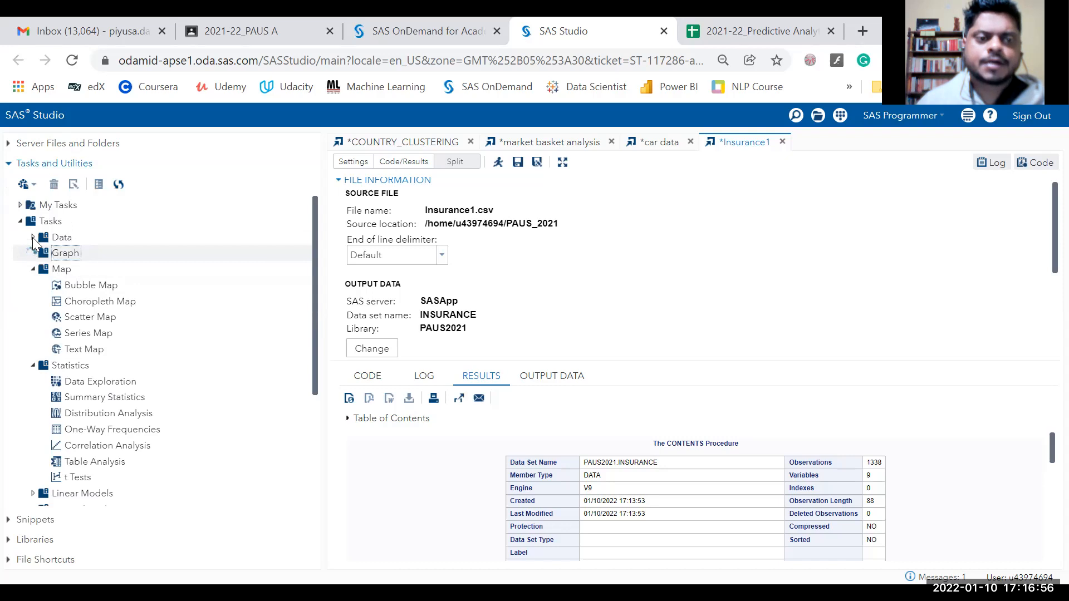
left_click(33, 238)
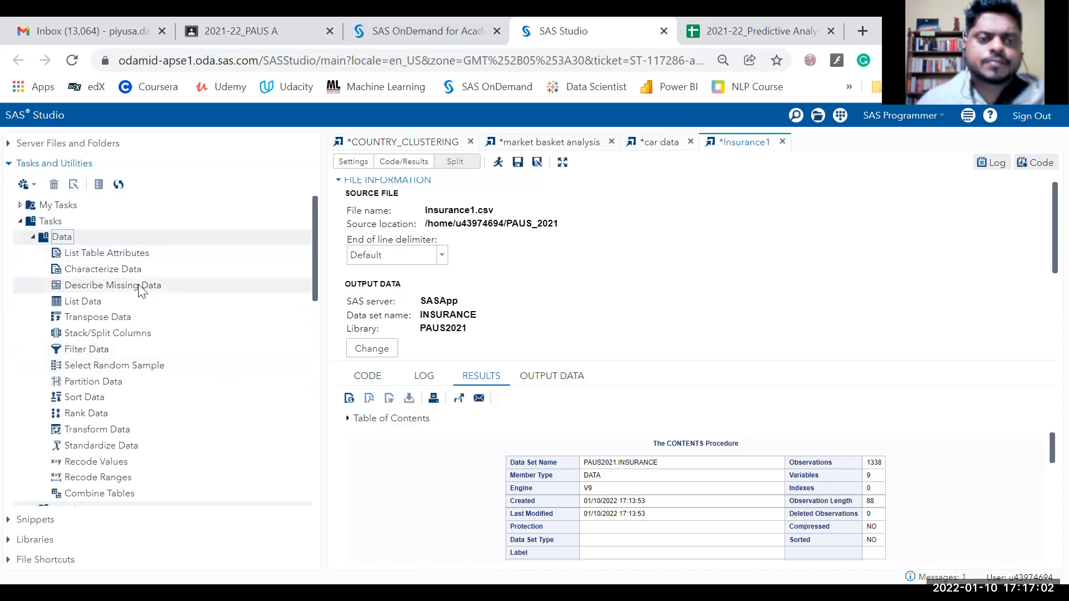
scroll(136, 294, "down", 3)
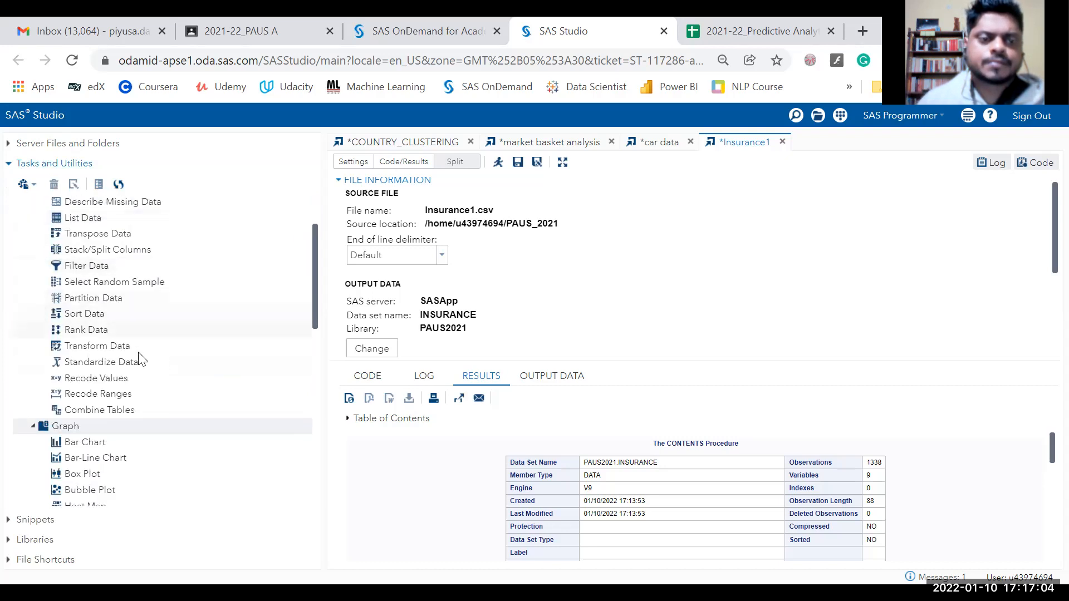
scroll(106, 334, "up", 3)
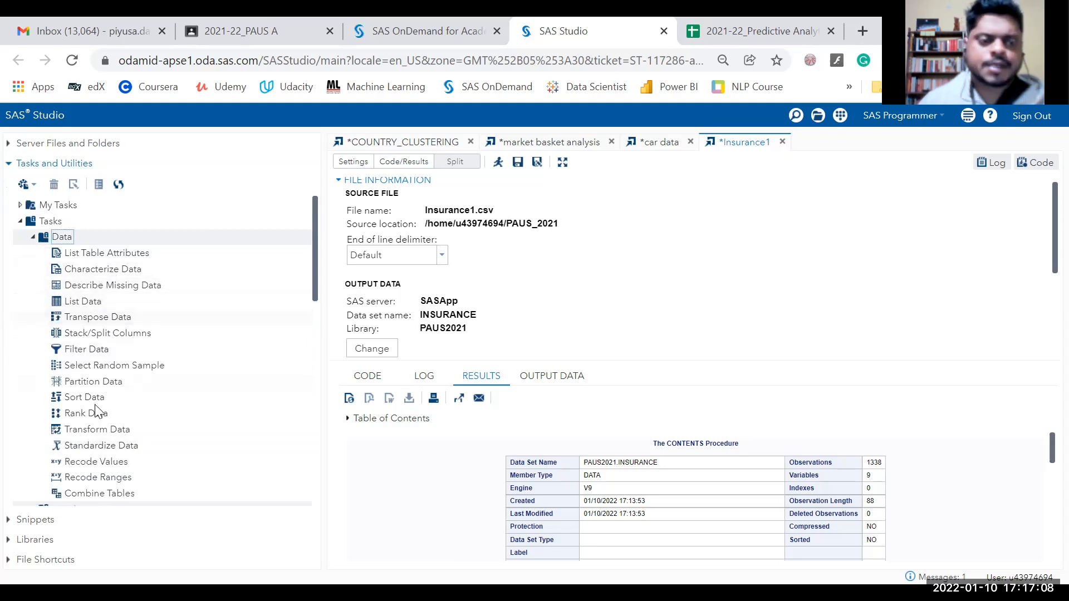
scroll(102, 444, "down", 3)
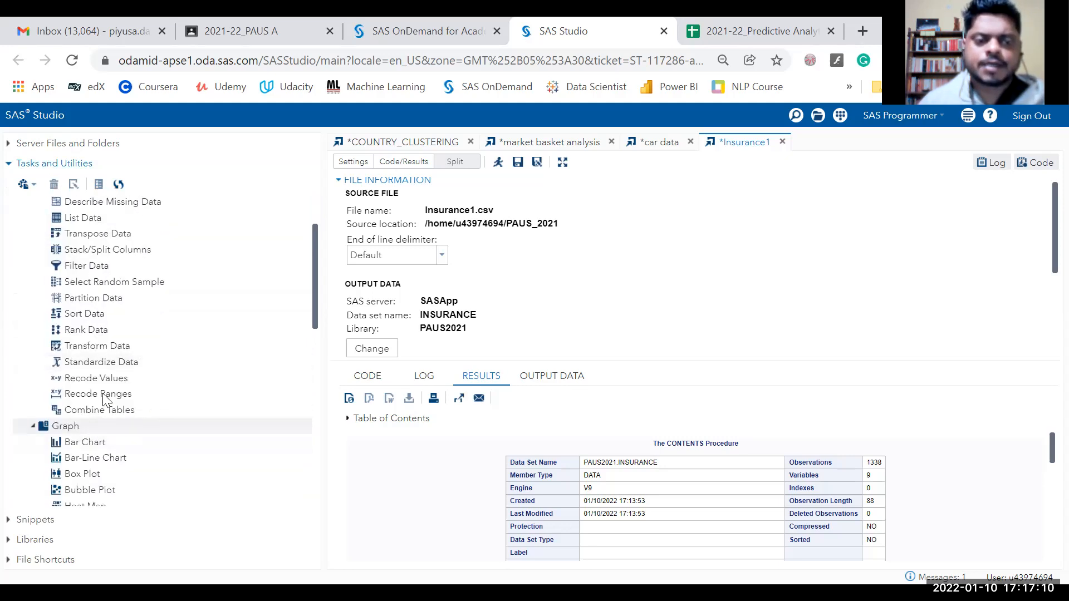
scroll(127, 379, "down", 12)
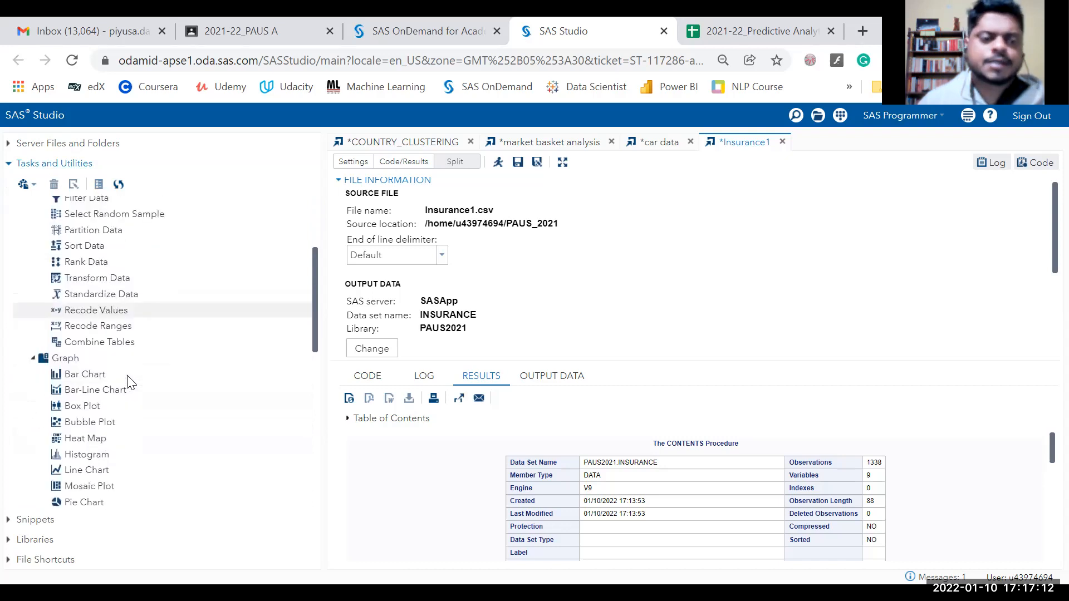
scroll(128, 390, "down", 3)
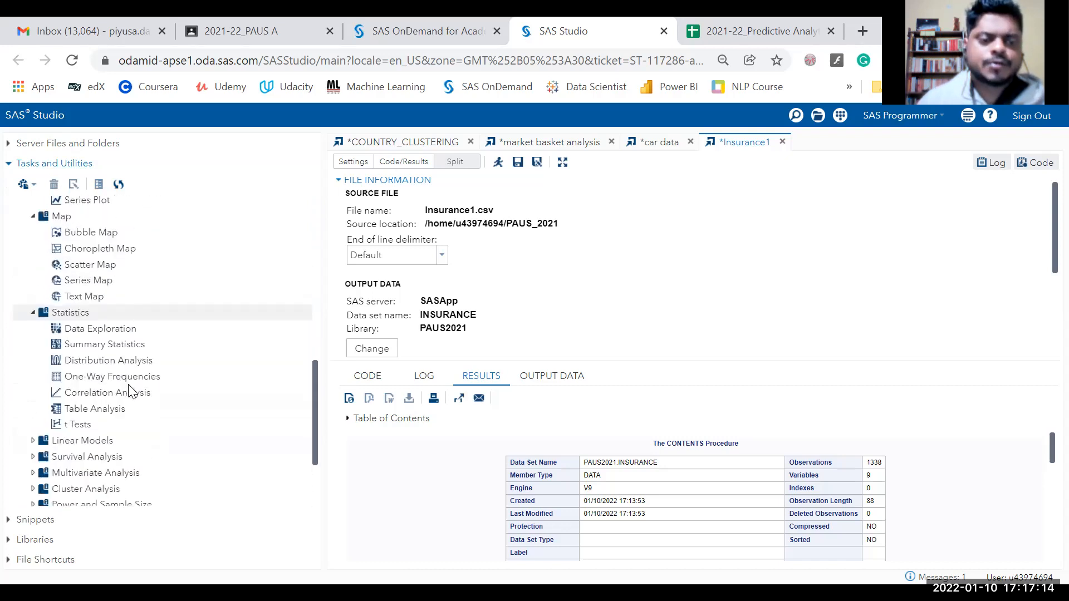
left_click(122, 331)
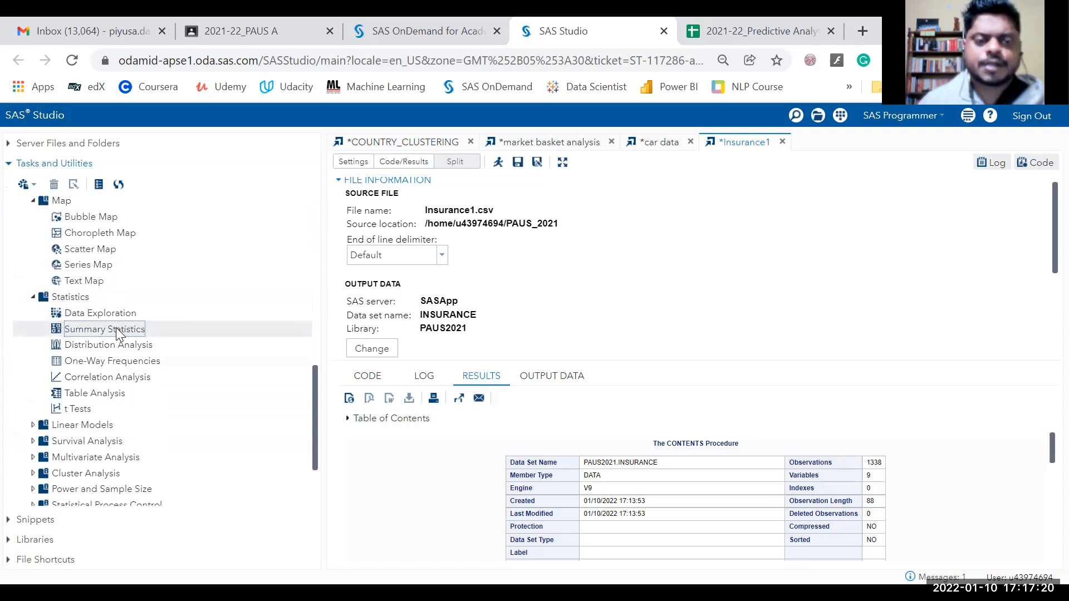
Expand the Linear Models, Cluster Analysis, Forecasting and Econometrics task groups.
scroll(116, 327, "up", 20)
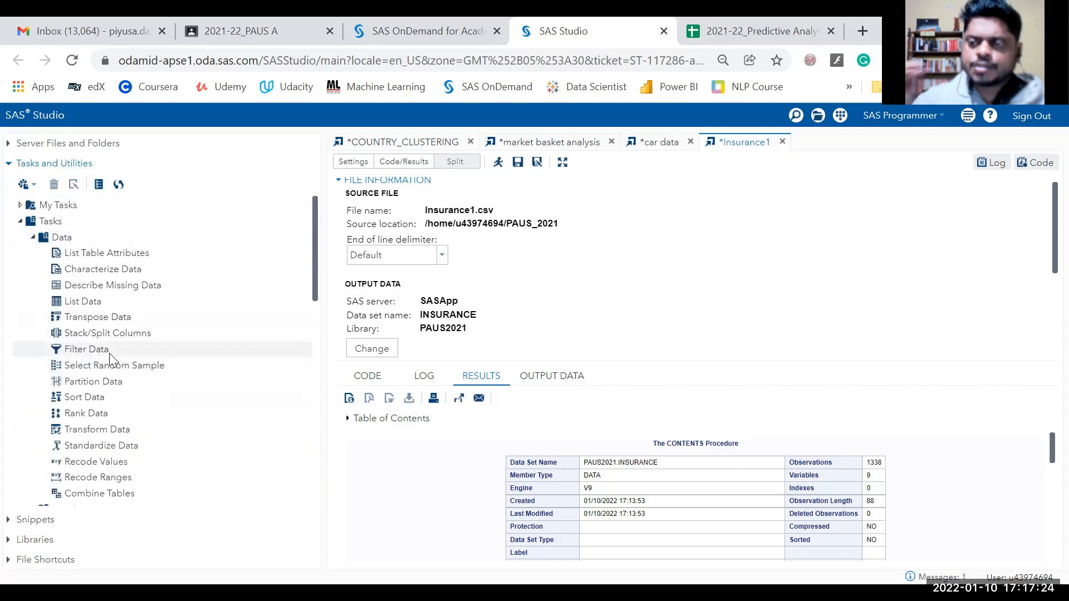
scroll(106, 362, "down", 20)
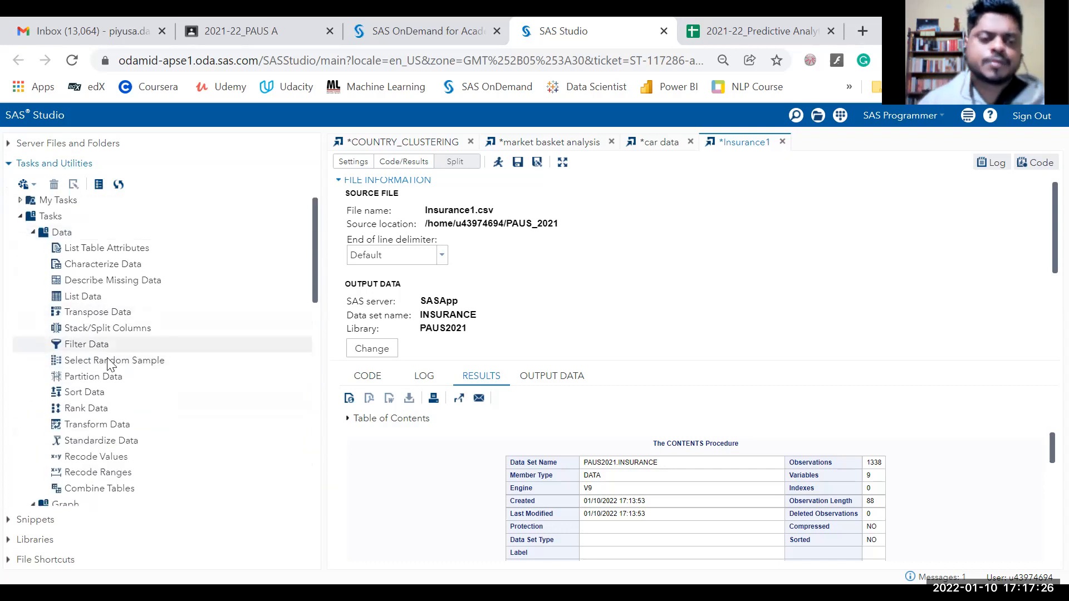
scroll(87, 399, "down", 3)
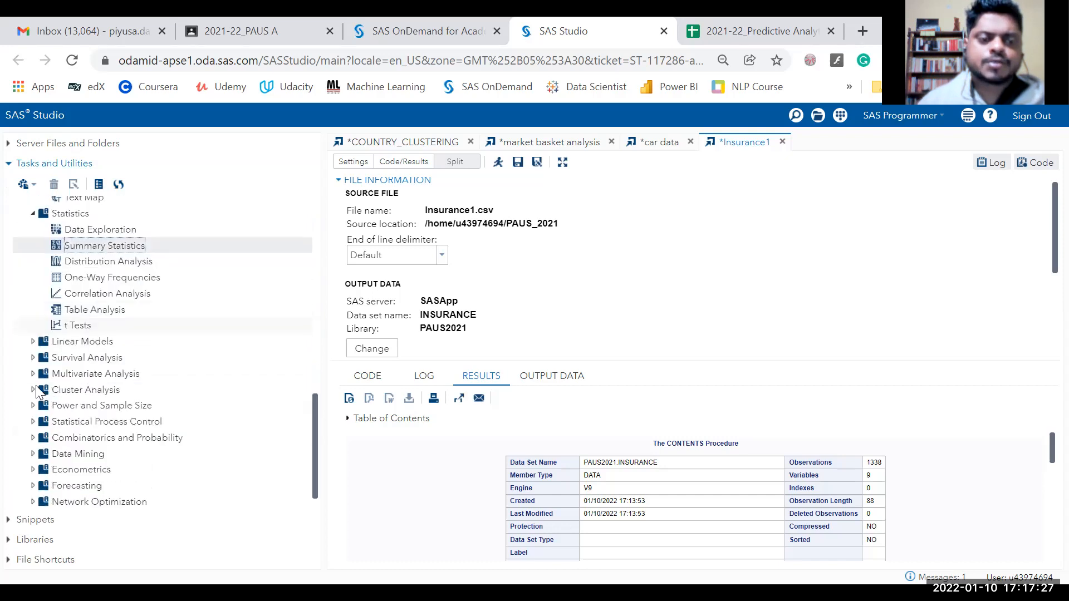
left_click(33, 342)
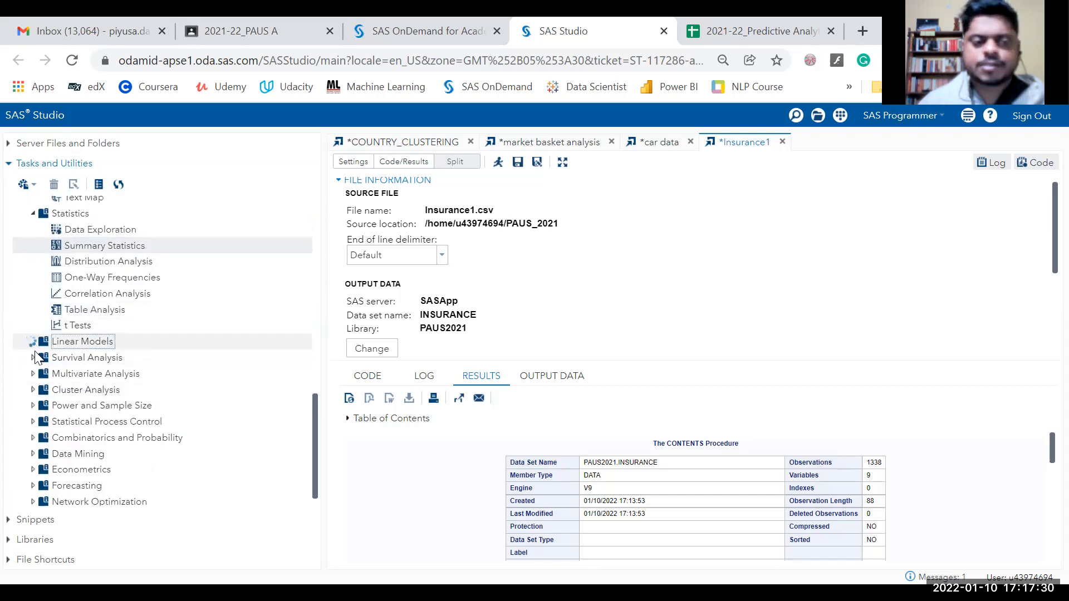
scroll(50, 415, "down", 5)
scroll(50, 415, "down", 1)
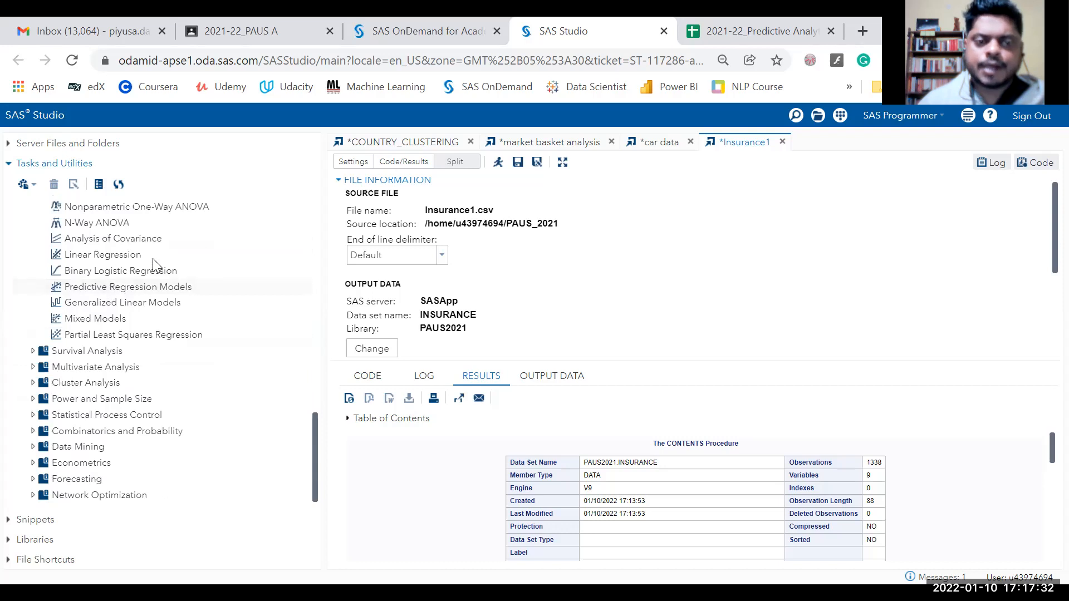
left_click(33, 383)
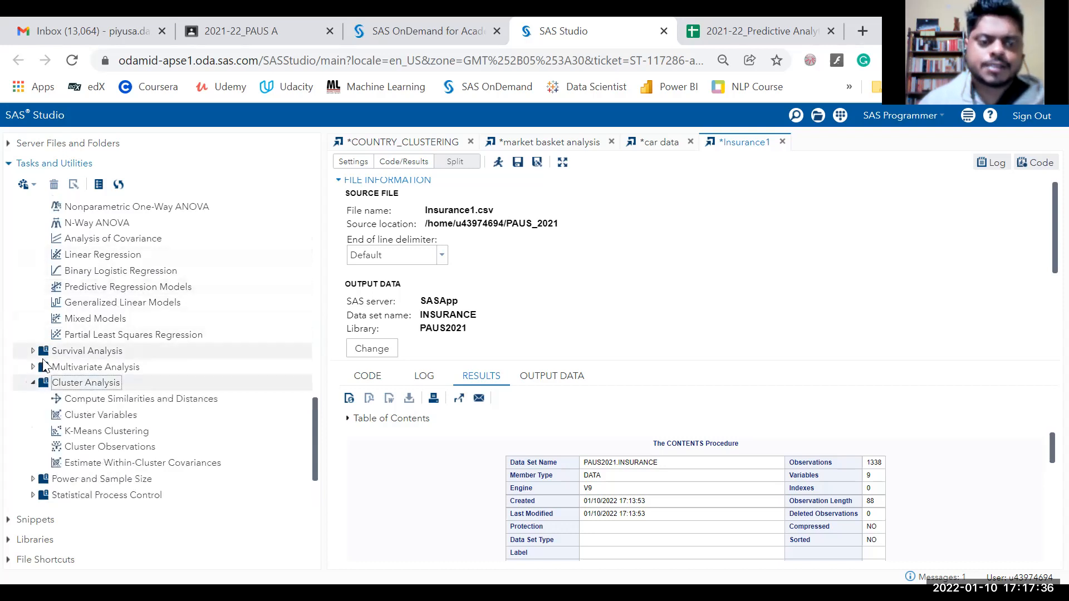
scroll(44, 311, "down", 3)
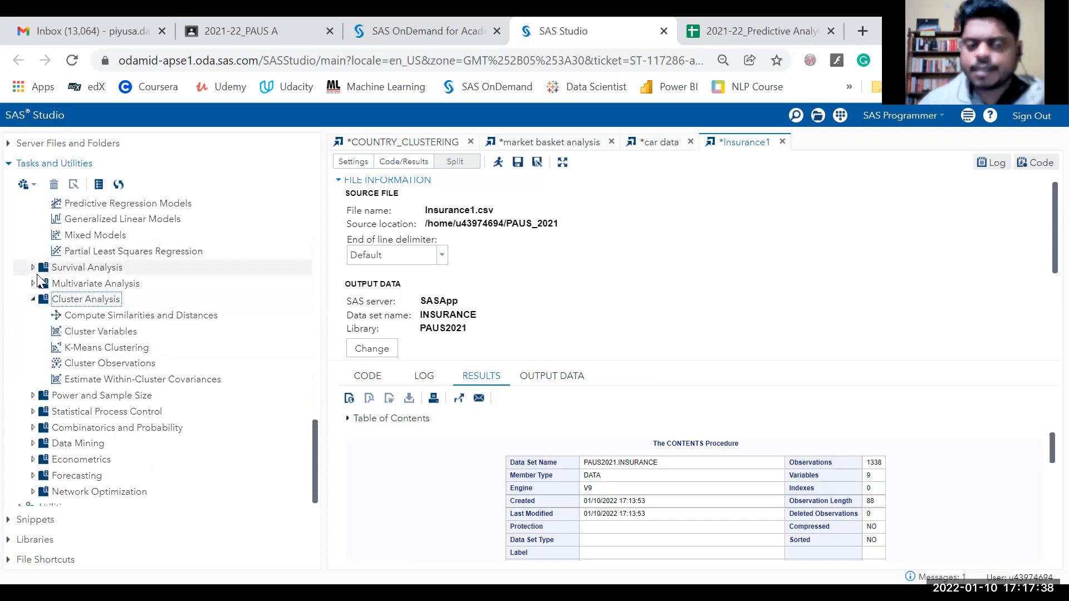
scroll(38, 277, "down", 1)
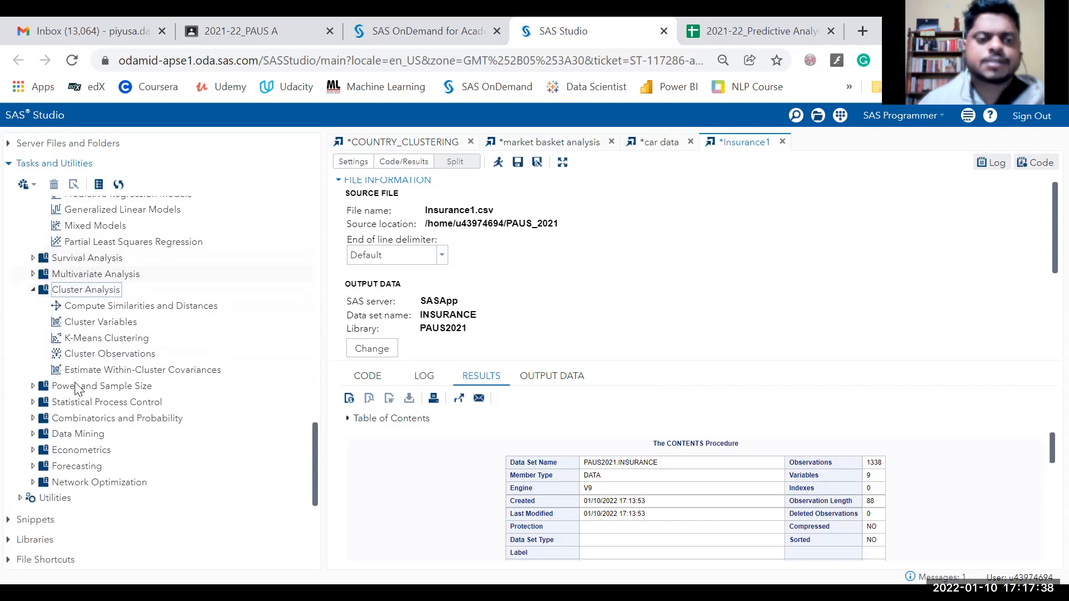
left_click(33, 467)
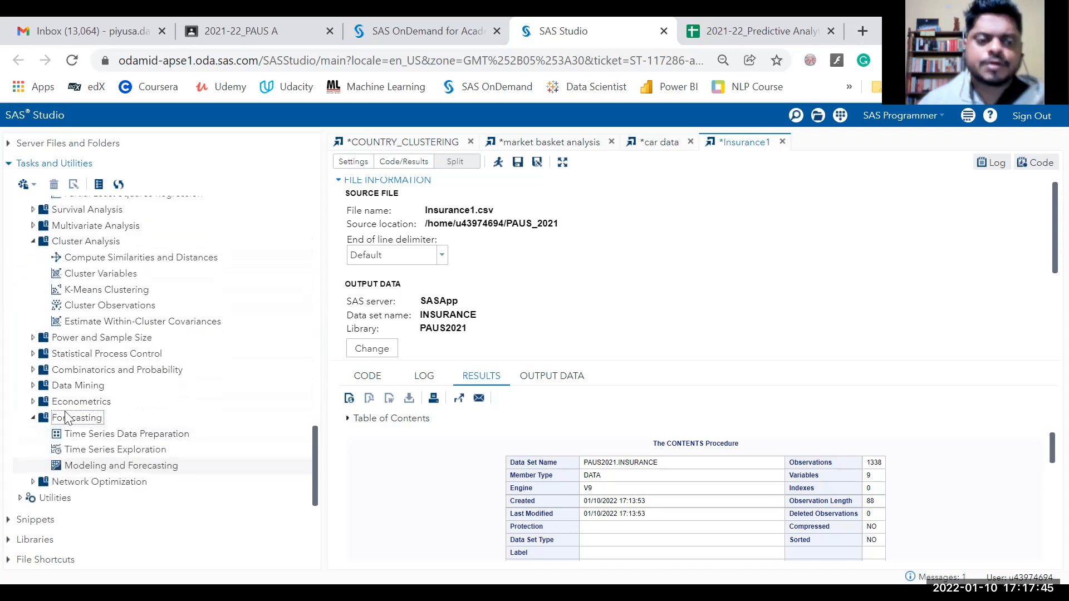
left_click(33, 401)
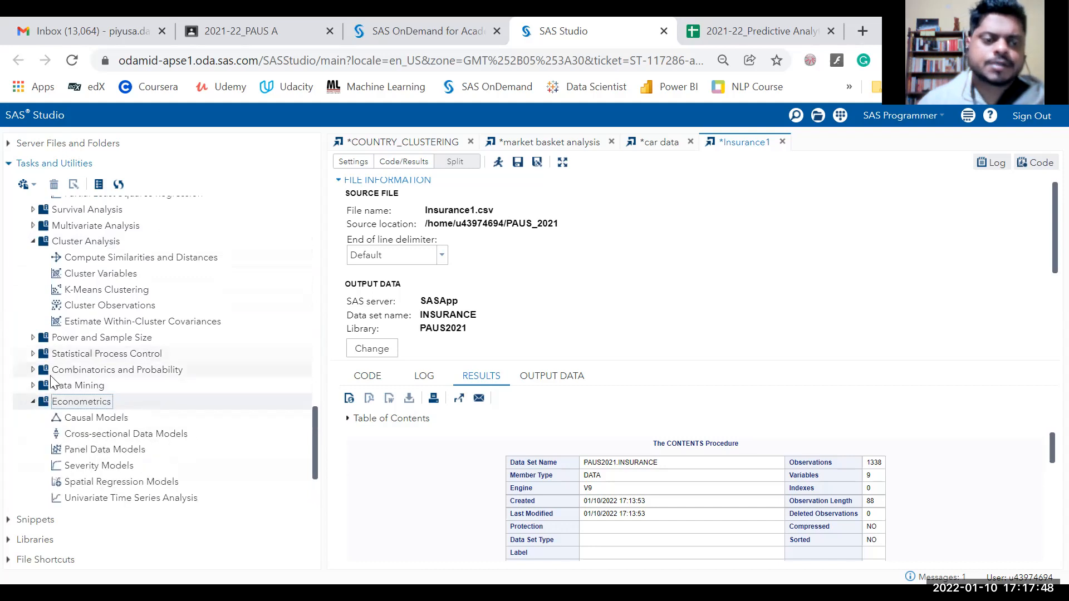
Expand Multivariate Analysis, then open a new Statistics > Summary Statistics task.
scroll(39, 401, "up", 1)
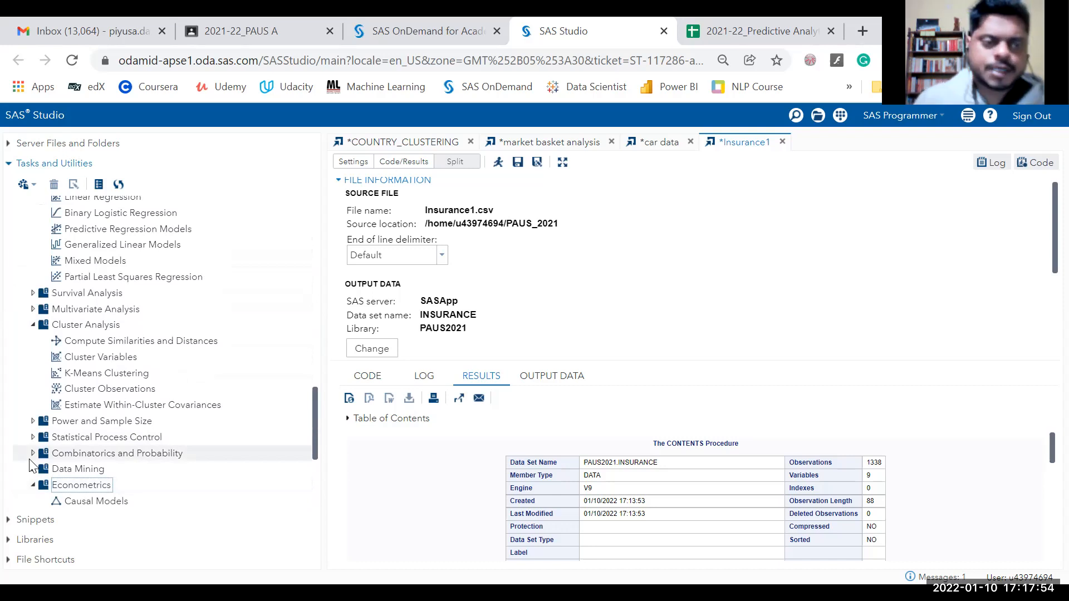
scroll(84, 371, "up", 2)
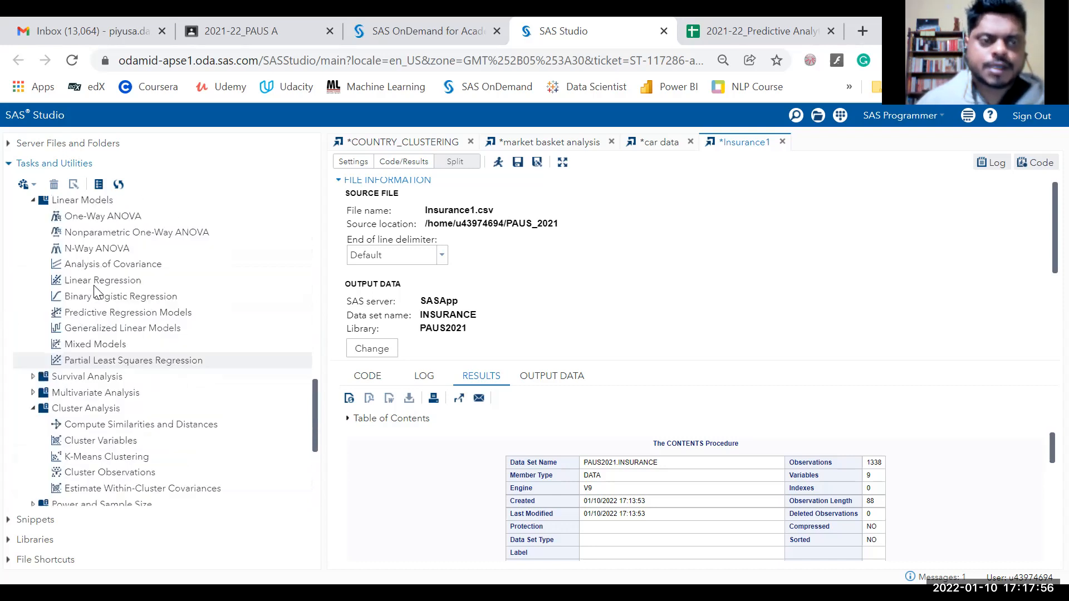
scroll(111, 373, "down", 1)
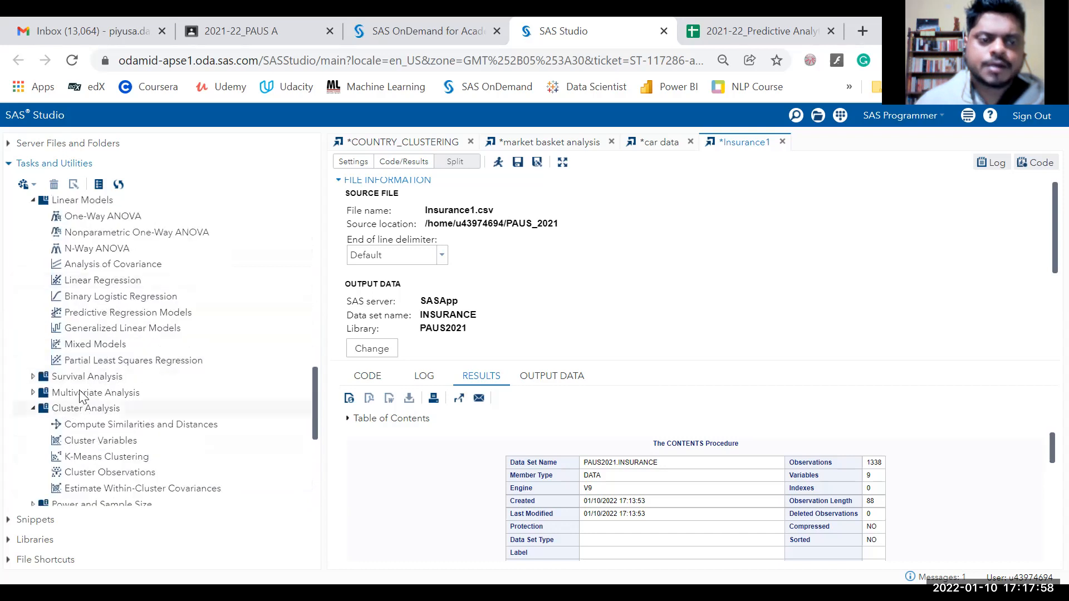
left_click(32, 393)
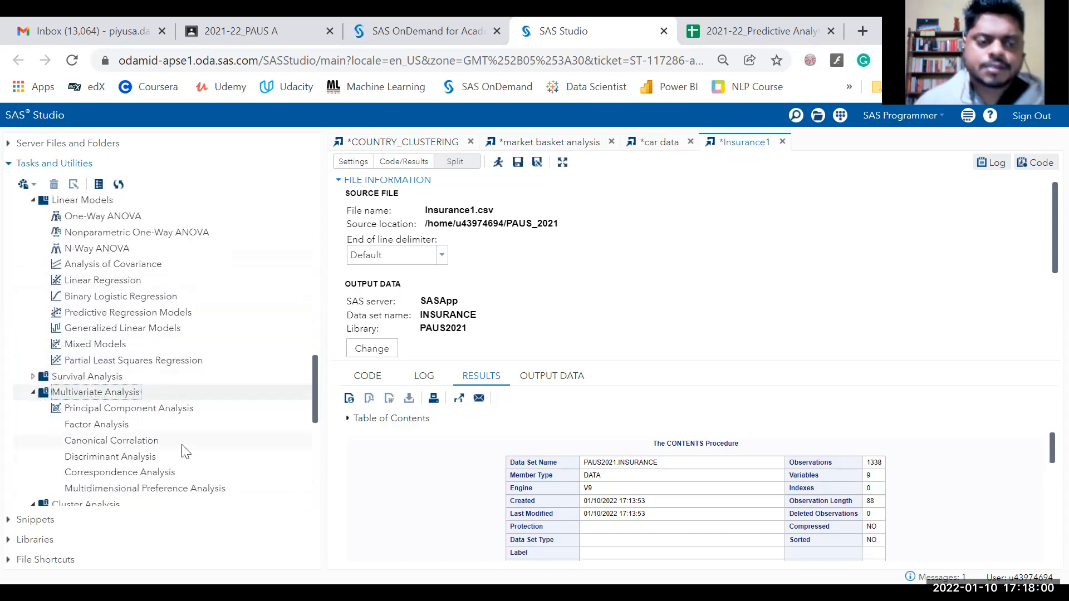
scroll(139, 435, "down", 1)
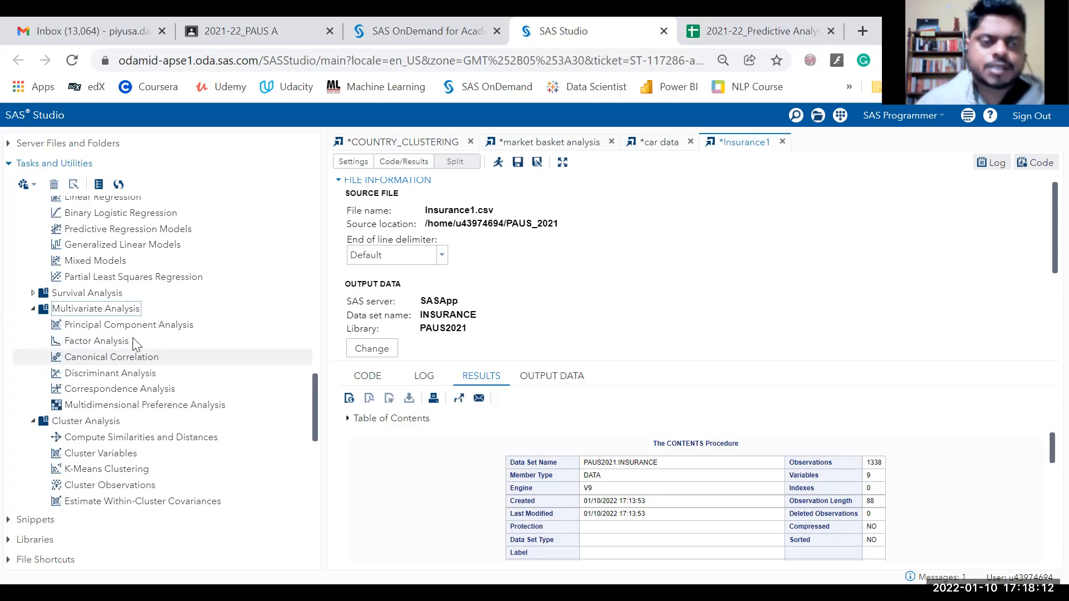
scroll(134, 334, "up", 5)
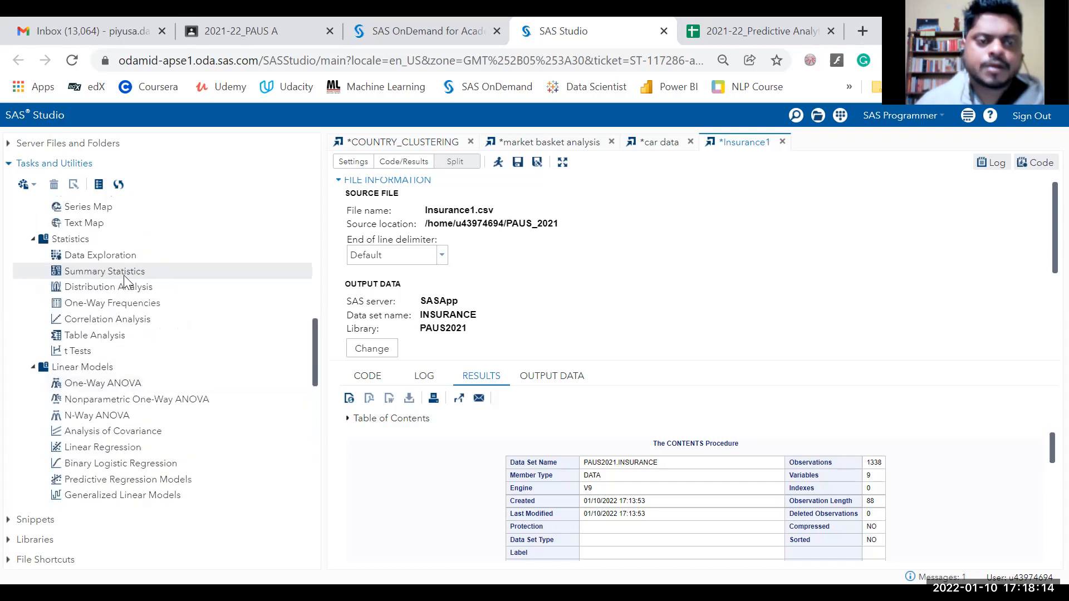
left_click(123, 275)
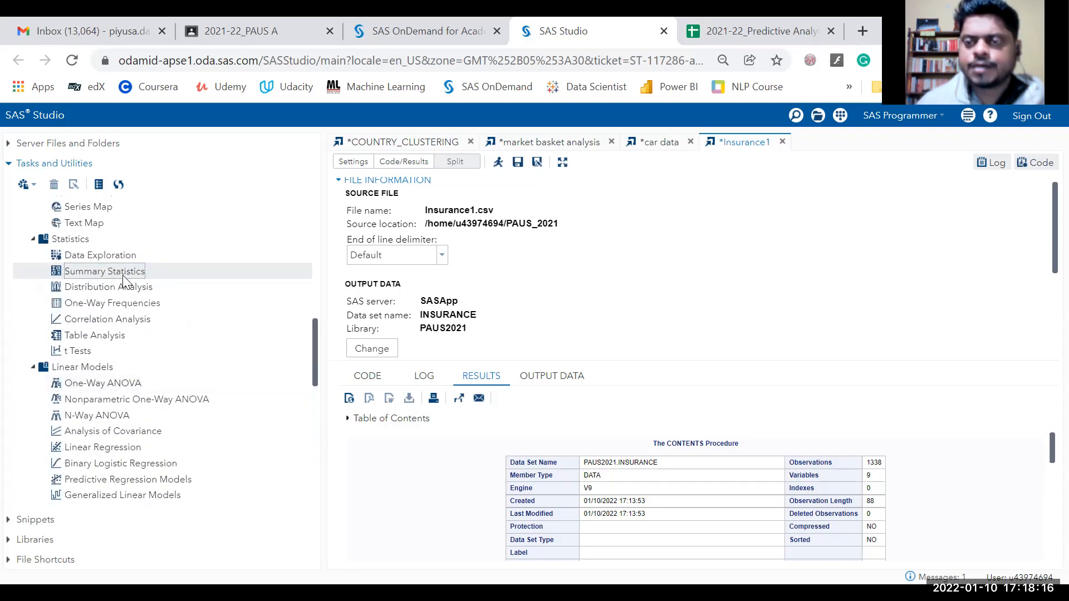
double_click(123, 275)
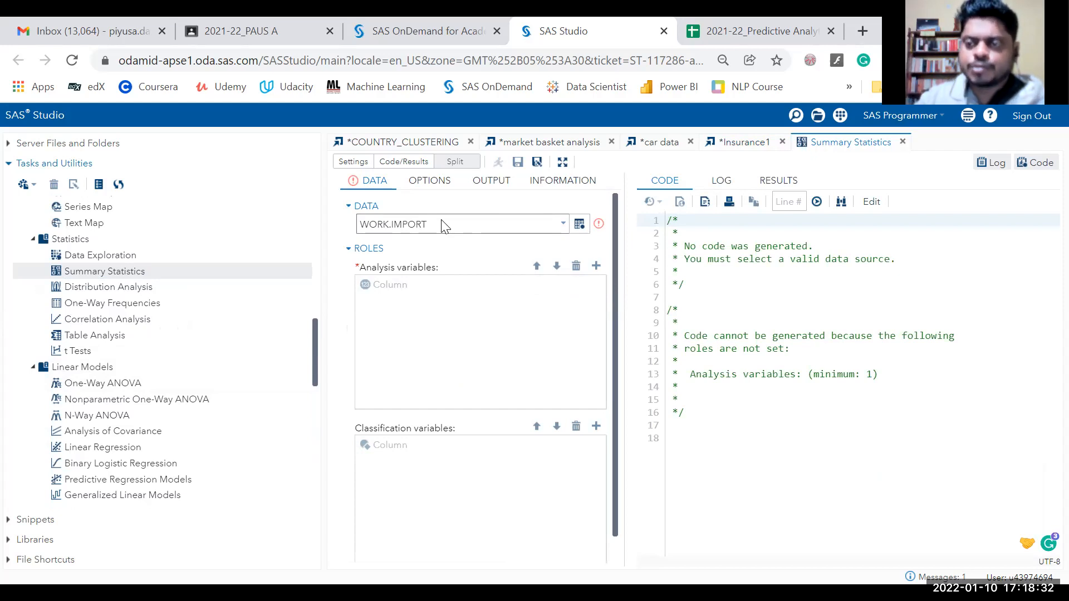
Select PAUS2021.INSURANCE as the Summary Statistics data table.
left_click(562, 228)
left_click(582, 225)
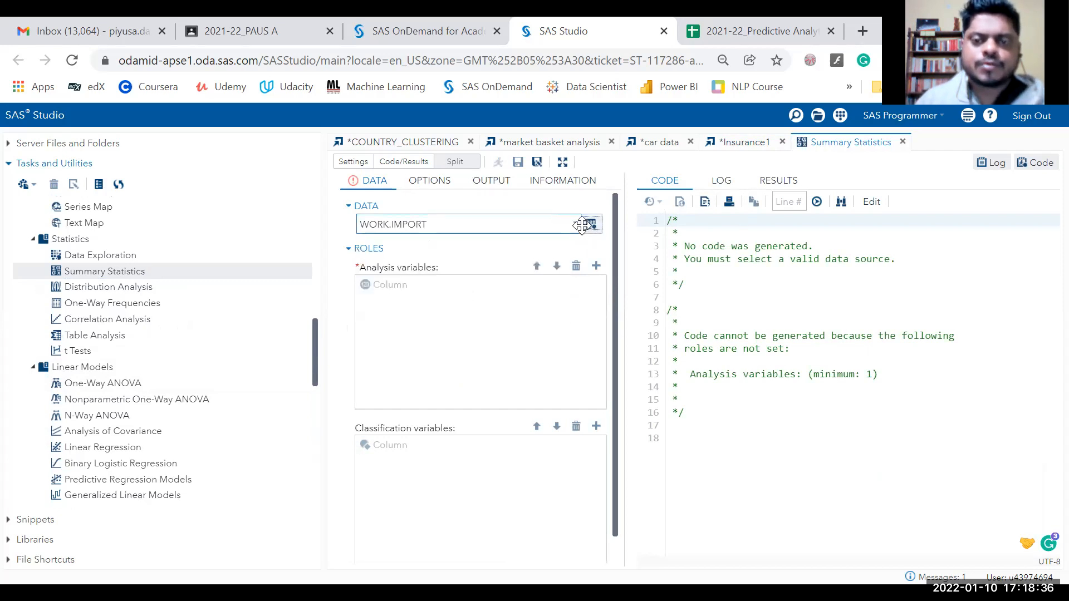
scroll(429, 297, "down", 5)
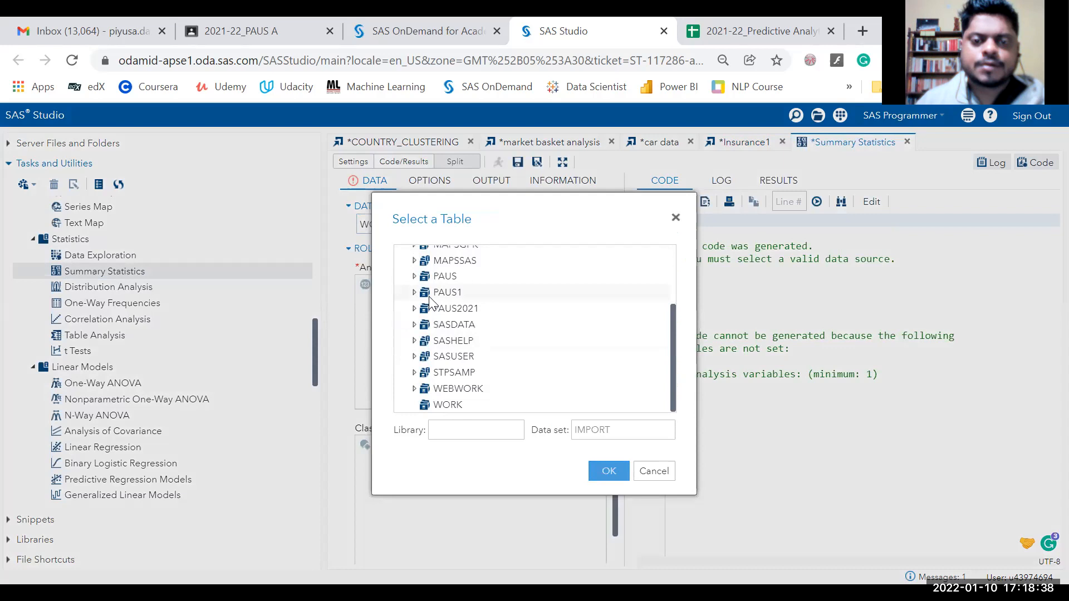
left_click(414, 309)
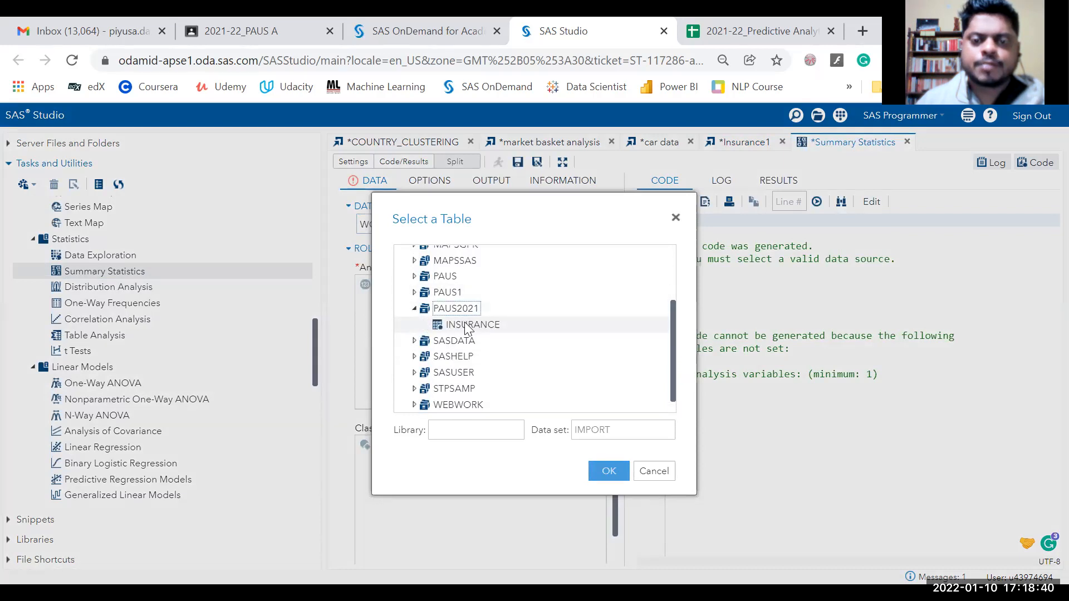
left_click(468, 325)
left_click(608, 471)
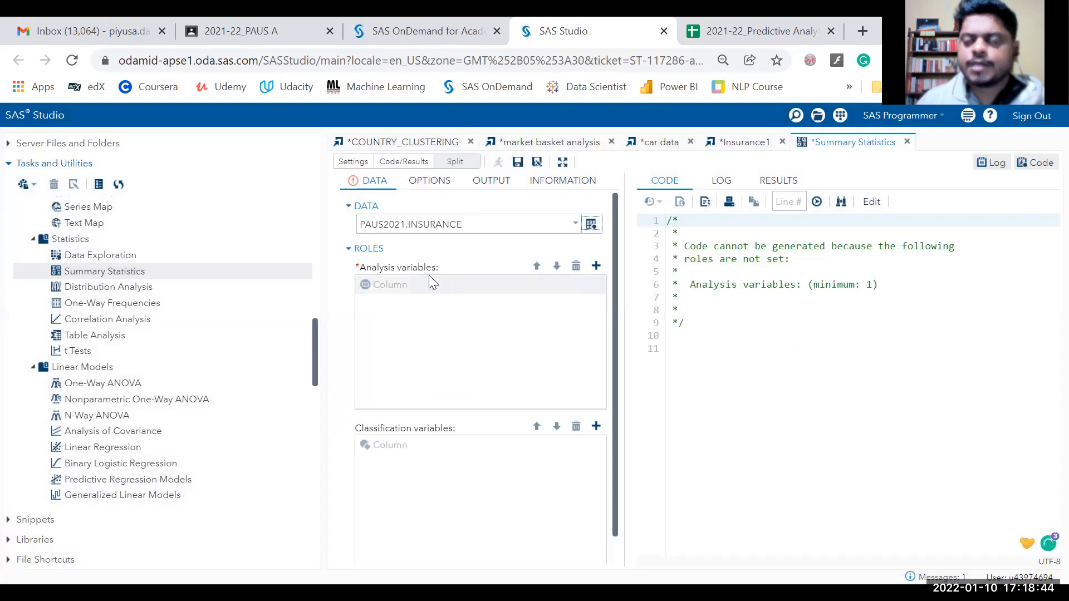
Add charges and Claim_amount as analysis variables.
left_click(595, 266)
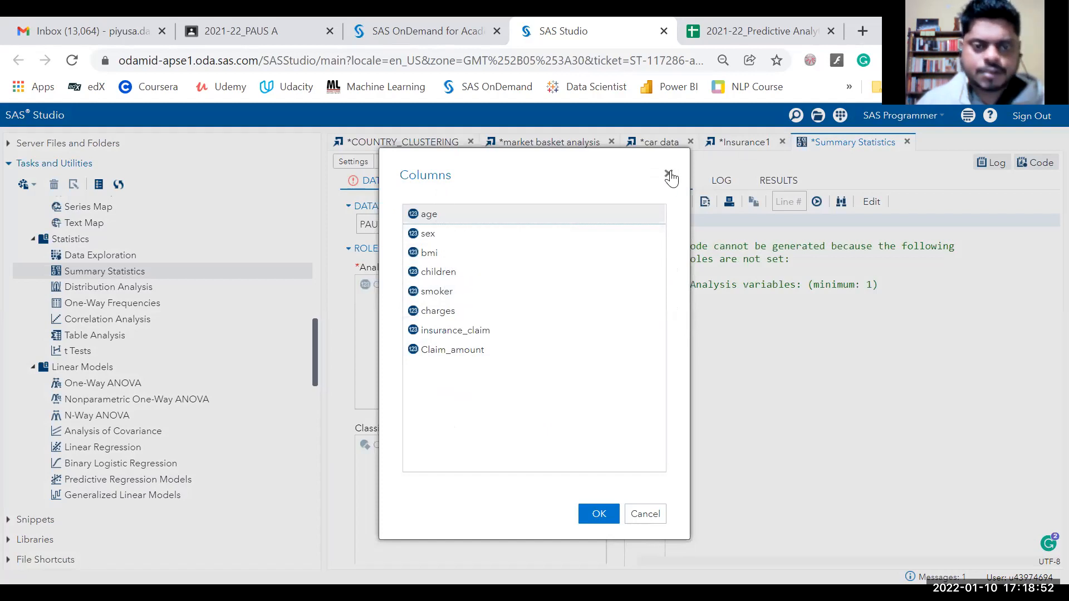
left_click_drag(565, 162, 794, 198)
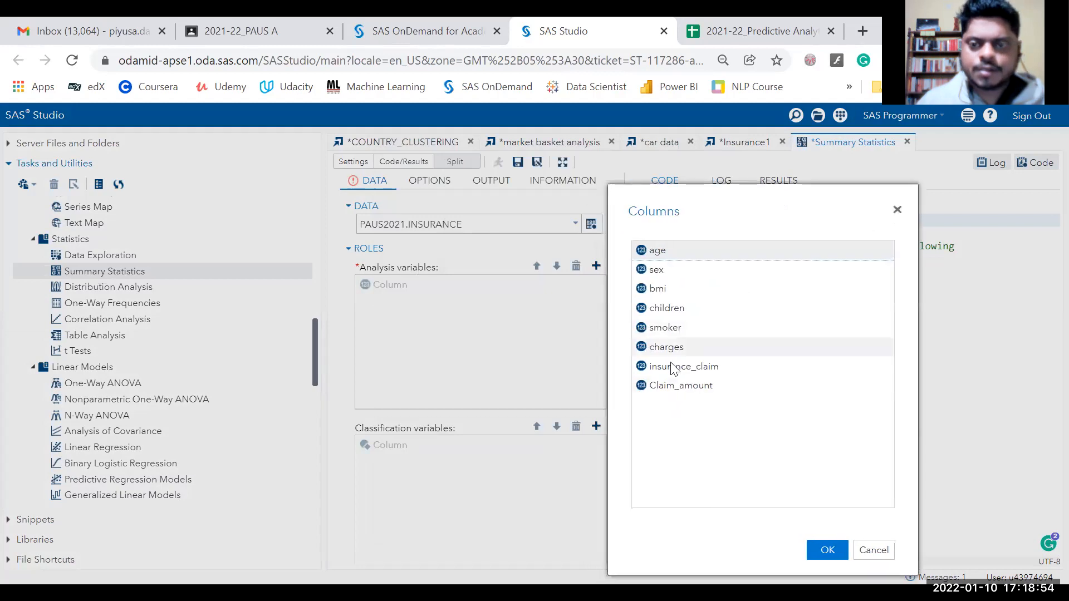
left_click(663, 386)
left_click(681, 347, "ctrl")
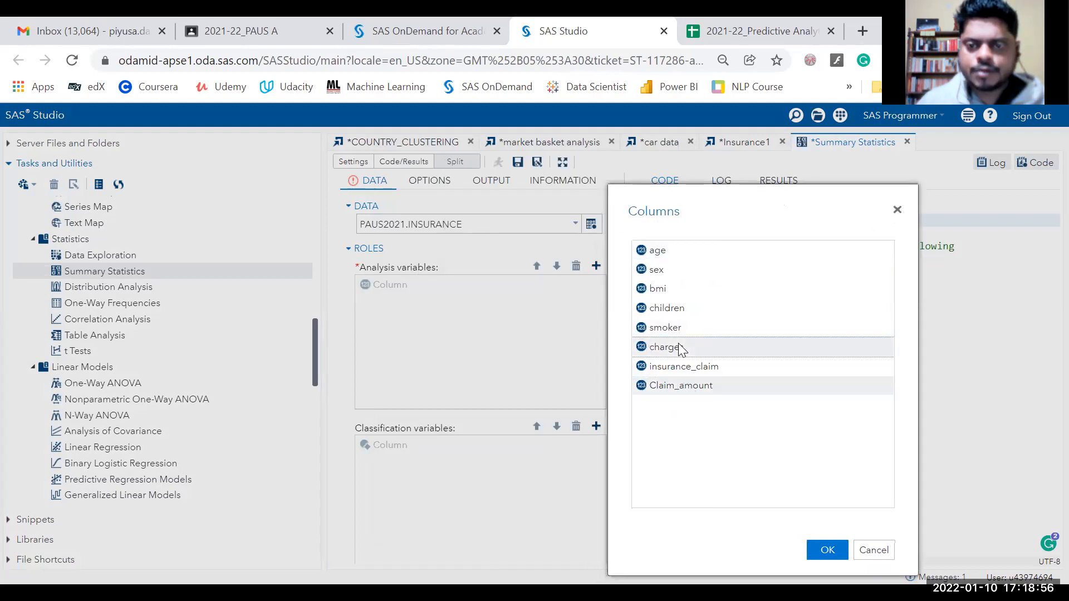
left_click(828, 551)
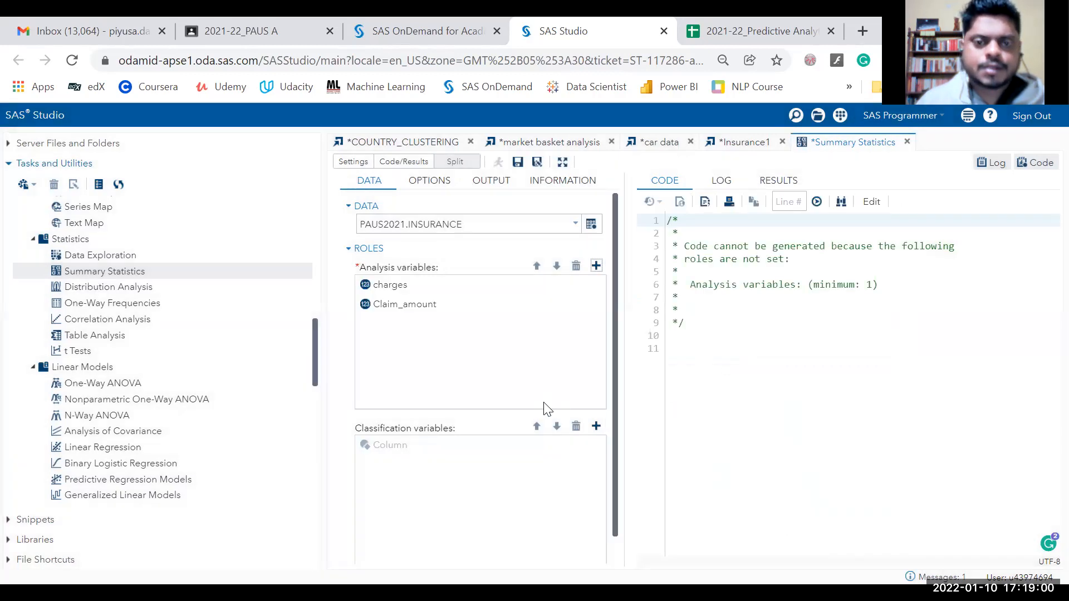
Add bmi as a third analysis variable.
scroll(568, 410, "down", 1)
left_click(596, 397)
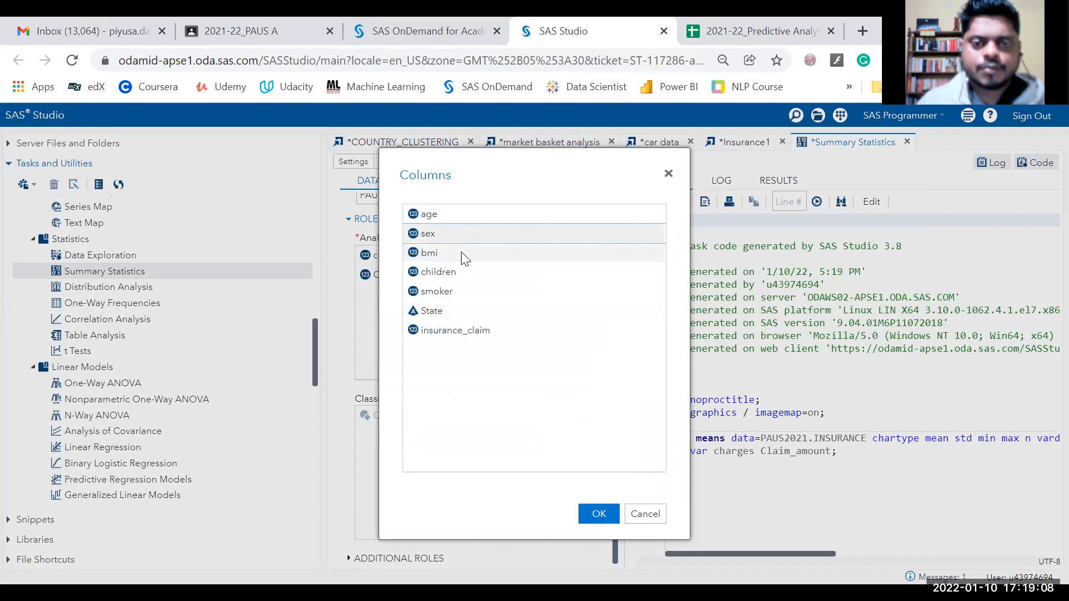
left_click(644, 514)
left_click(596, 237)
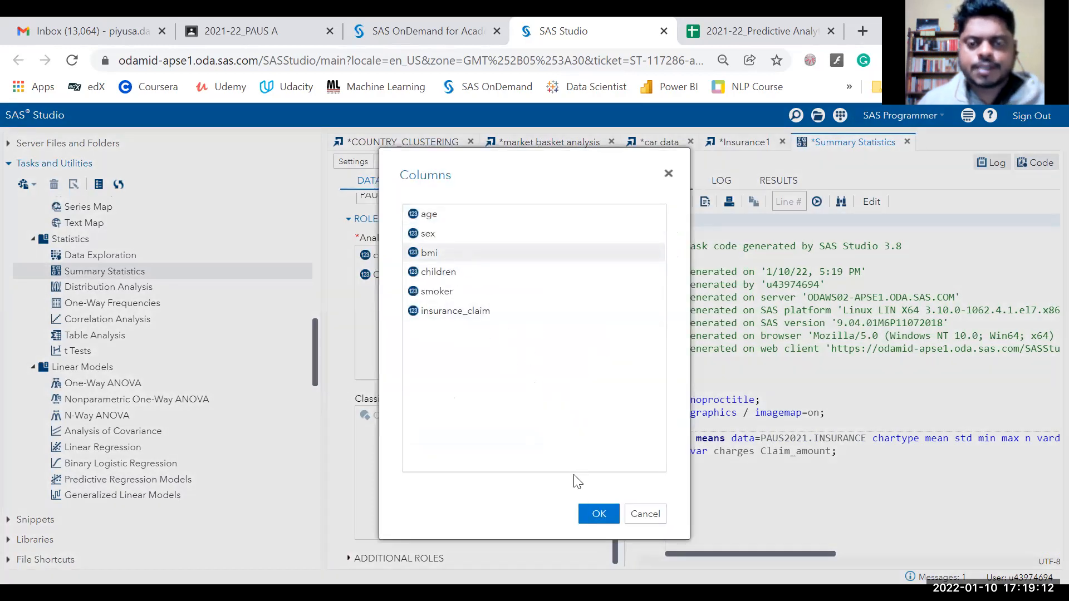
left_click(597, 516)
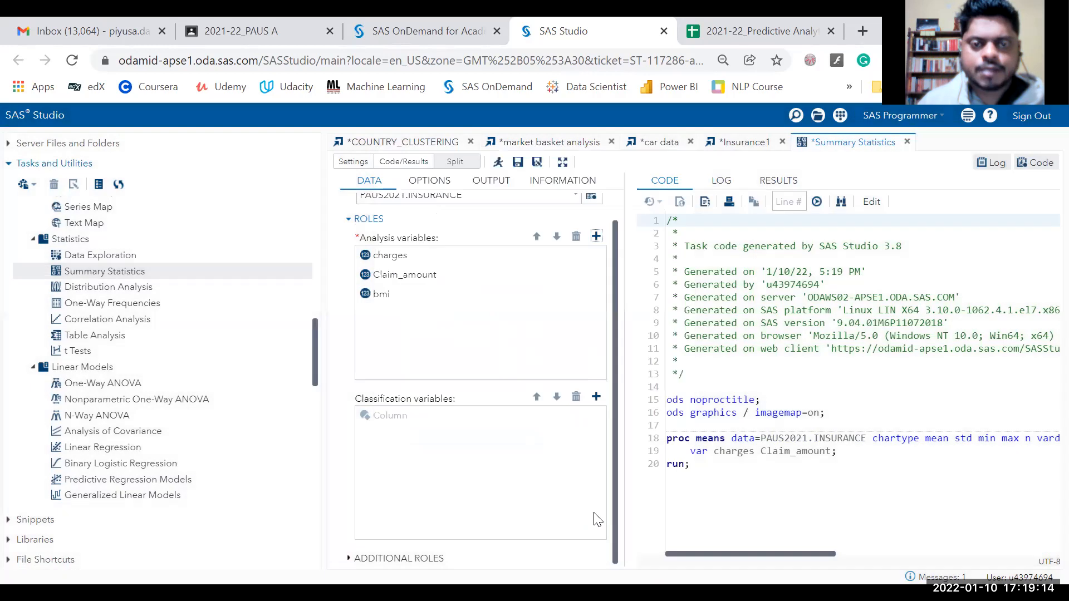
left_click(595, 397)
Add age, sex, children, smoker, State and insurance_claim as classification variables.
left_click(434, 234)
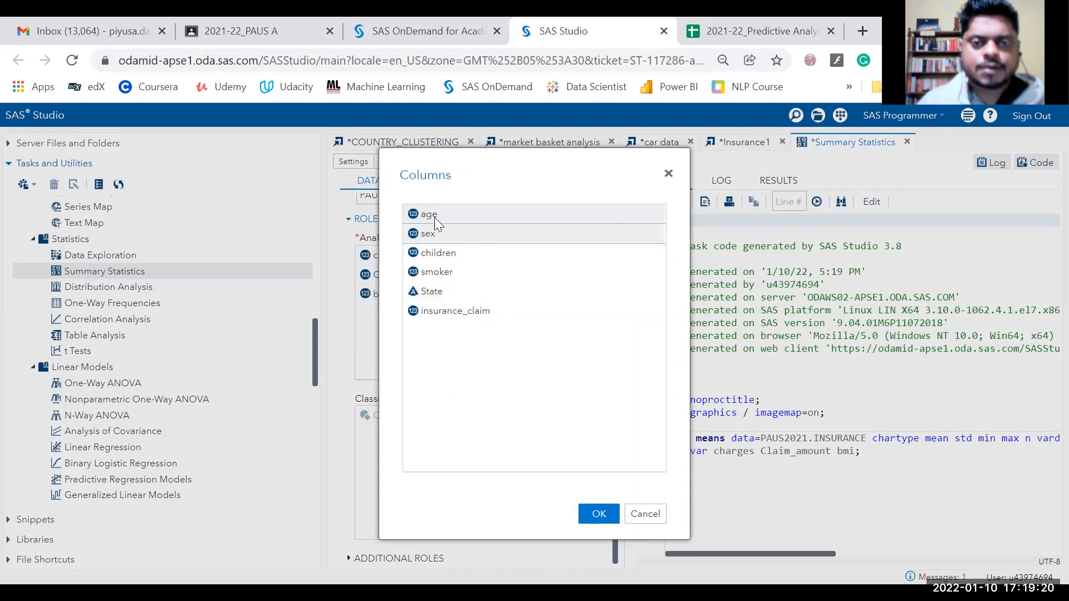
left_click(451, 276, "ctrl")
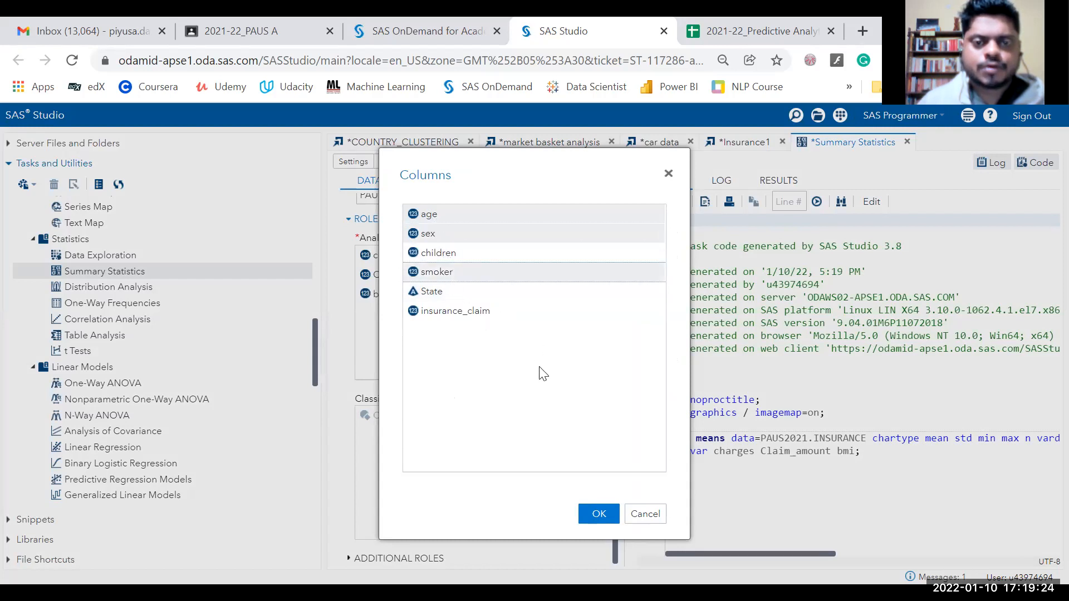
left_click(465, 294, "ctrl")
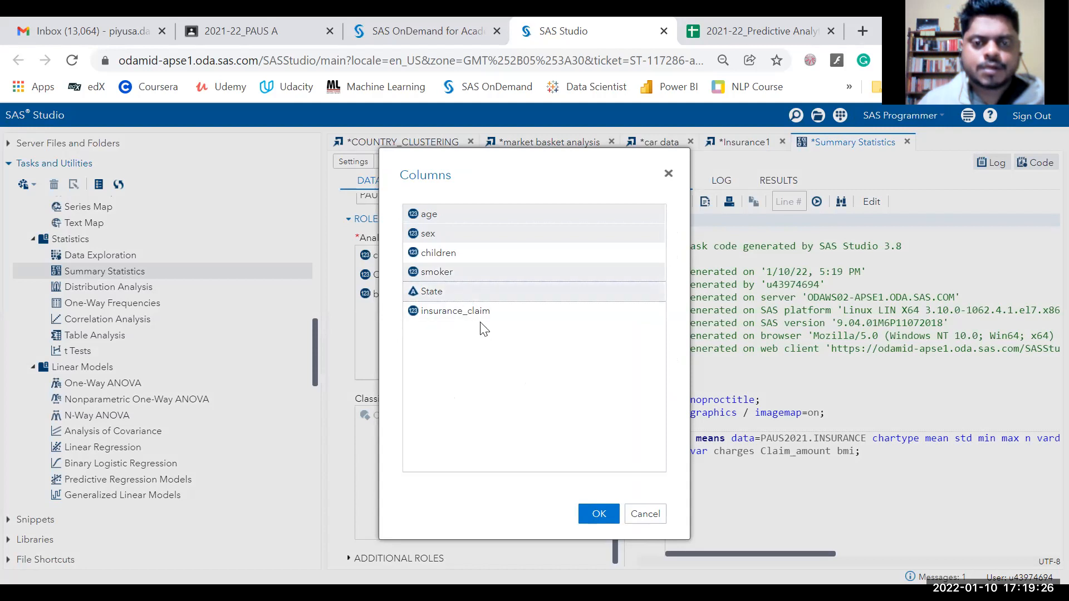
left_click(480, 318, "ctrl")
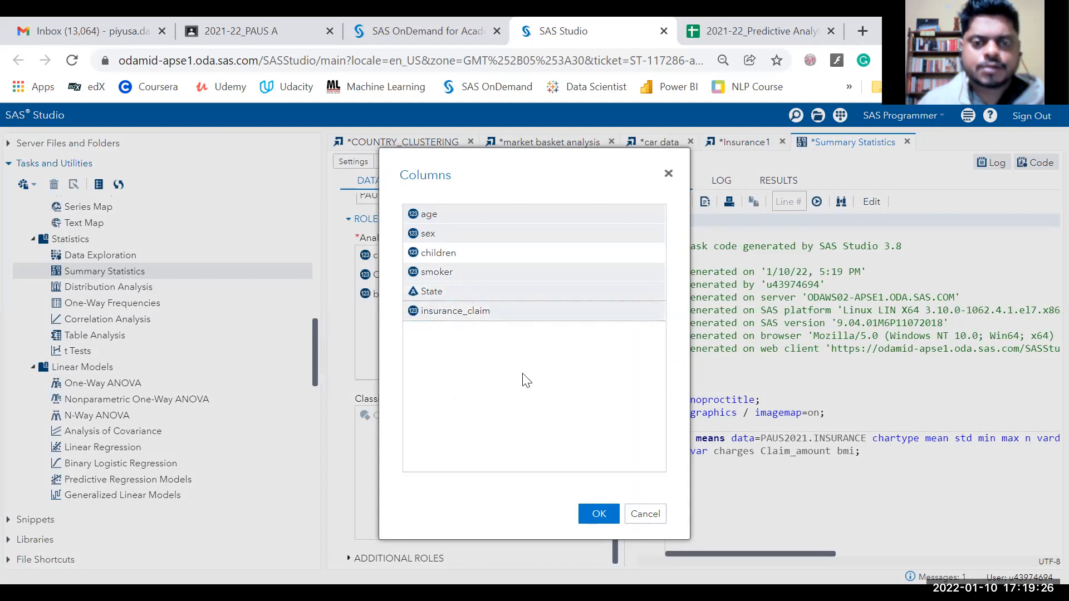
left_click(468, 253, "ctrl")
left_click(606, 515)
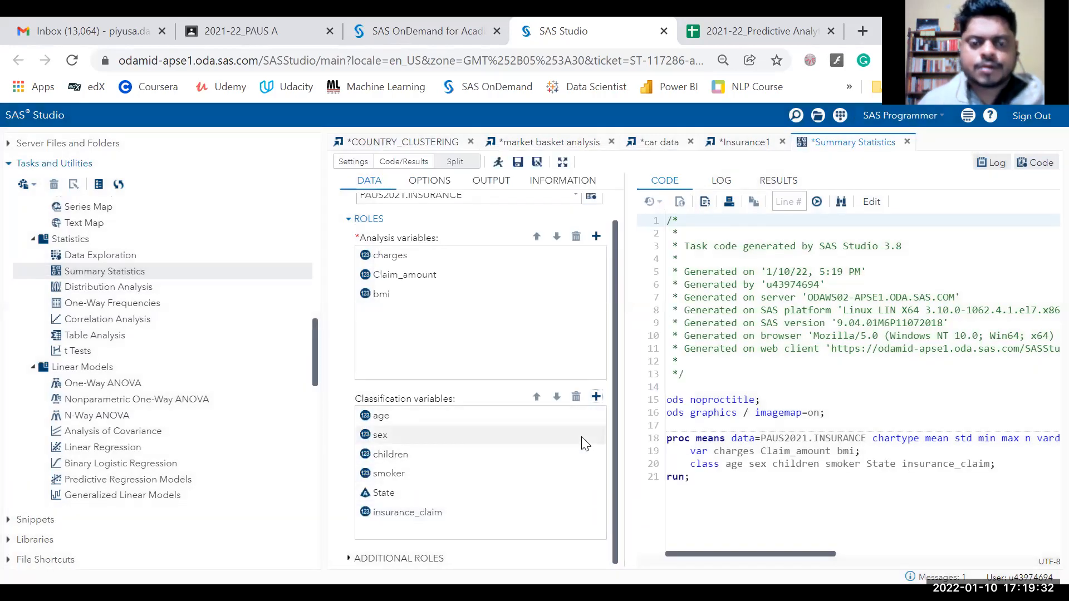
scroll(562, 281, "up", 2)
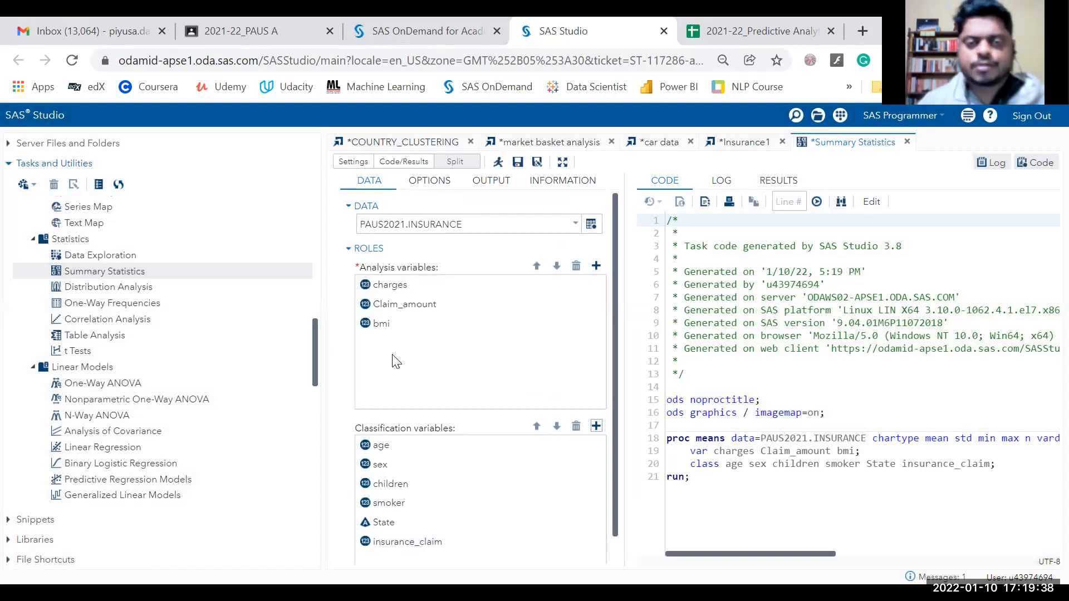
Run the task and inspect the PROC MEANS results table for charges, Claim_amount and bmi.
left_click(498, 162)
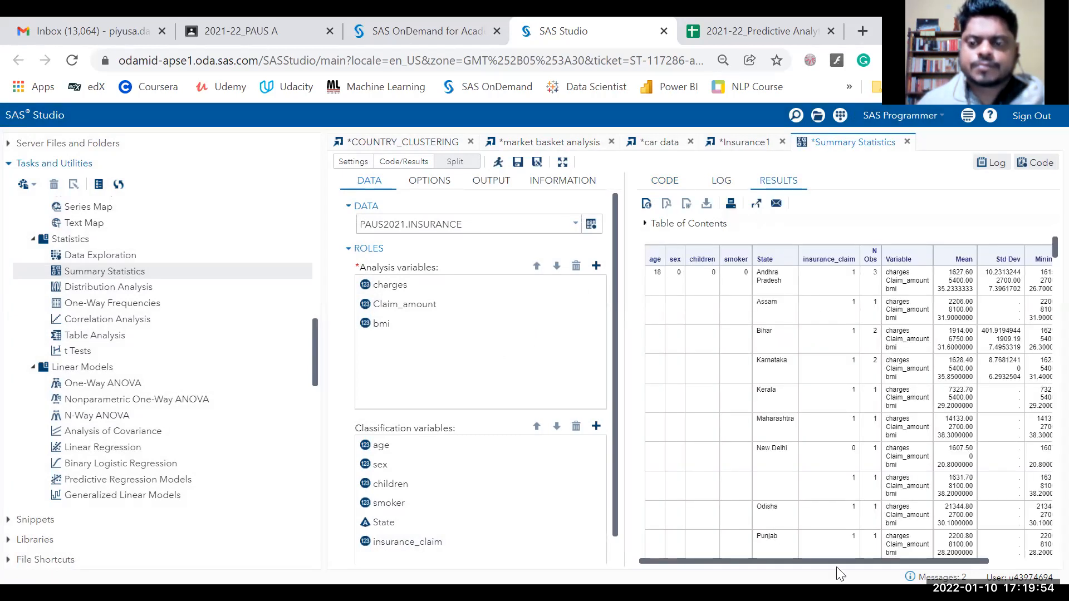
mouse_move(841, 561)
left_mouse_down()
mouse_move(931, 562)
mouse_move(797, 555)
mouse_move(833, 553)
left_mouse_up()
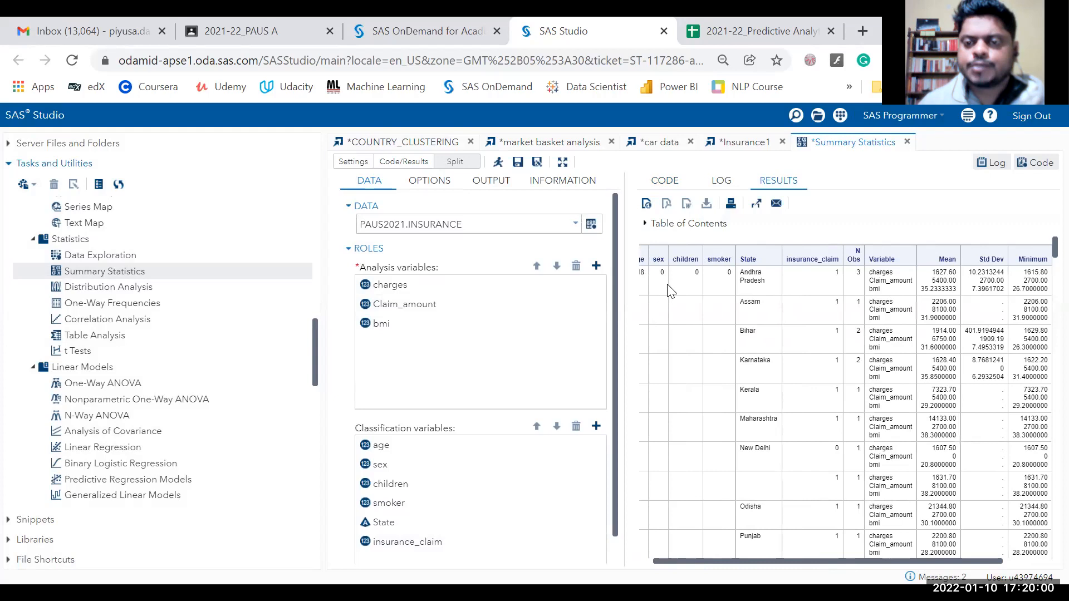
left_click_drag(781, 560, 710, 550)
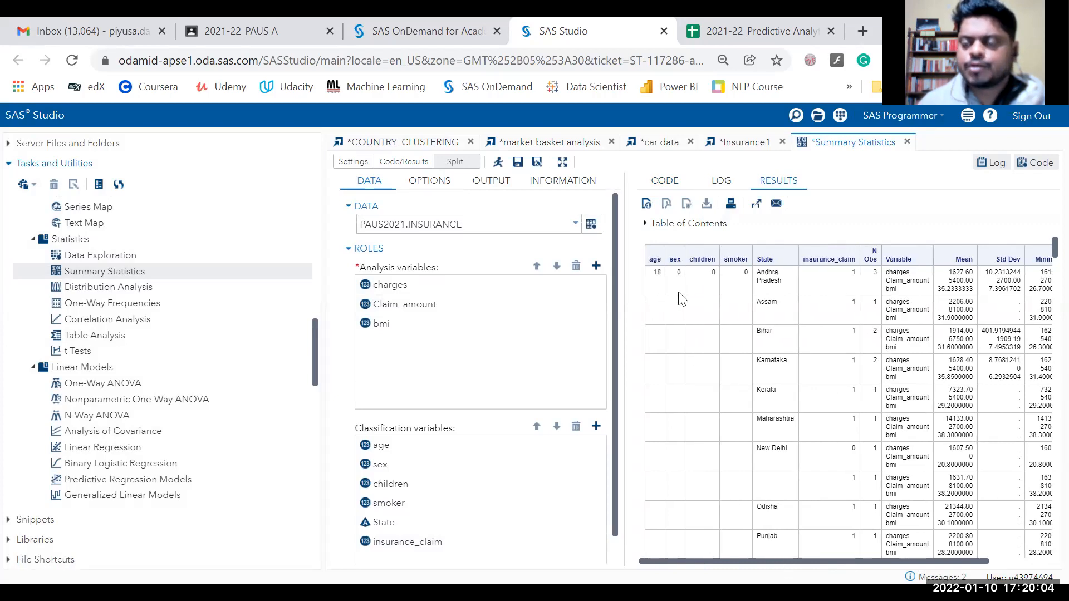
scroll(713, 299, "down", 5)
scroll(718, 299, "up", 5)
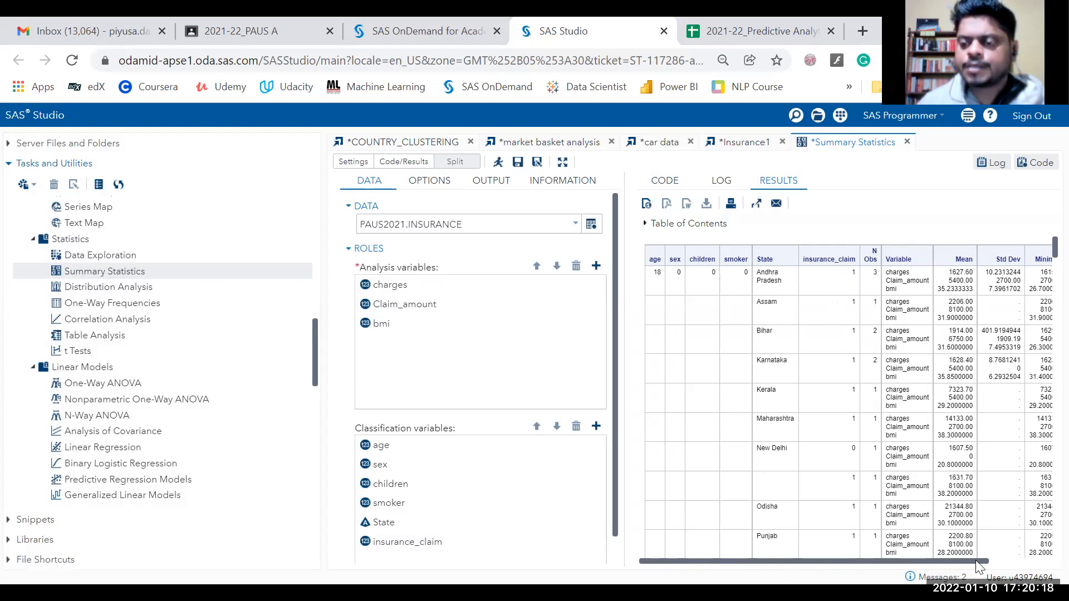
left_click_drag(991, 556, 1011, 552)
left_click_drag(928, 382, 965, 366)
scroll(966, 368, "down", 6)
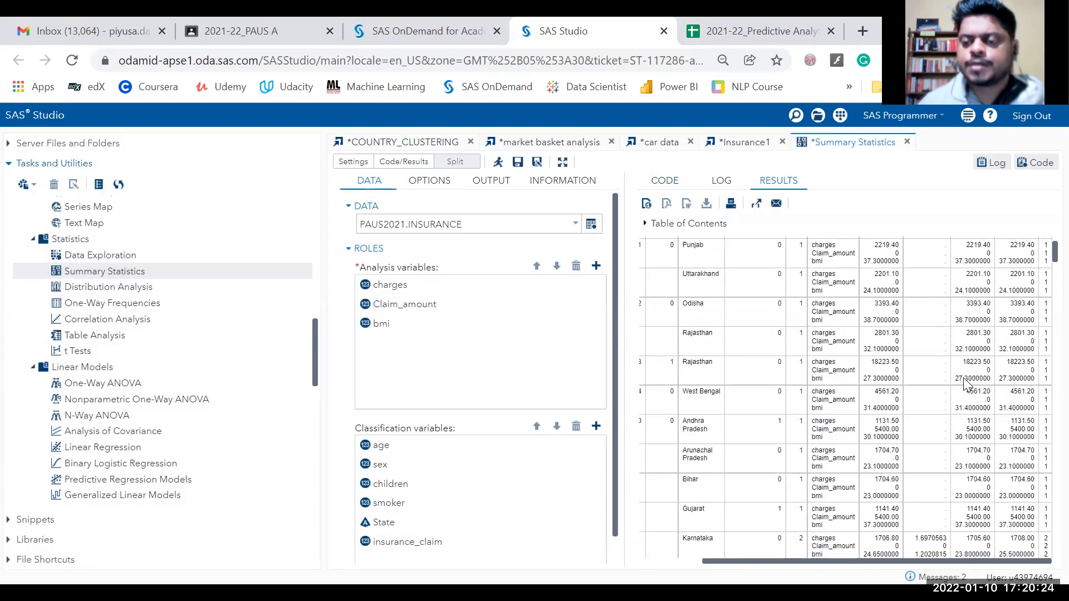
left_click_drag(778, 561, 699, 557)
Scroll through the remaining results and expand the results Table of Contents.
scroll(723, 415, "down", 6)
scroll(725, 422, "down", 8)
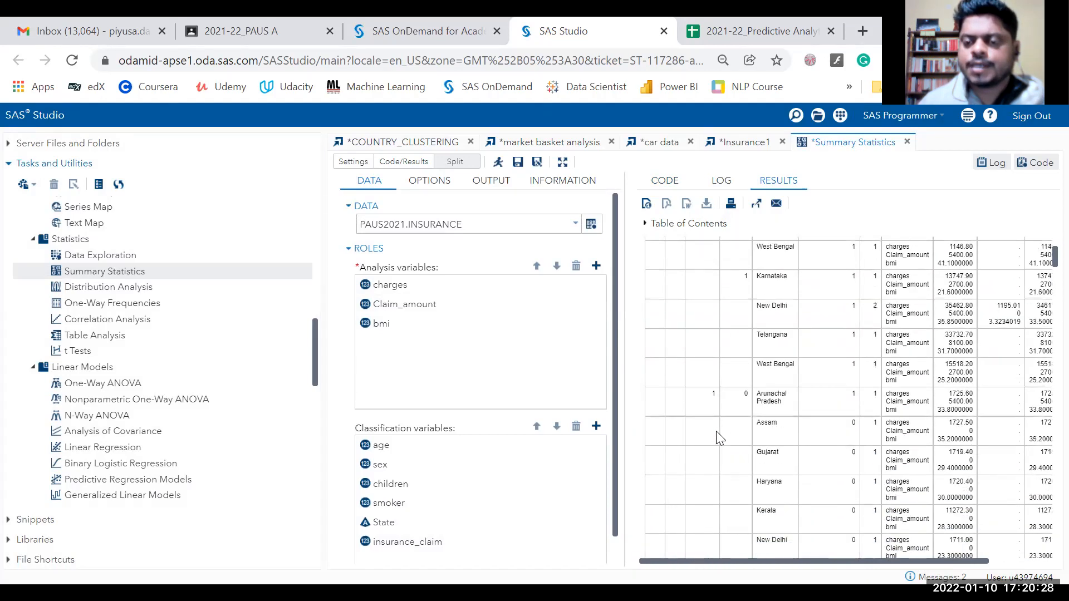
scroll(707, 484, "down", 6)
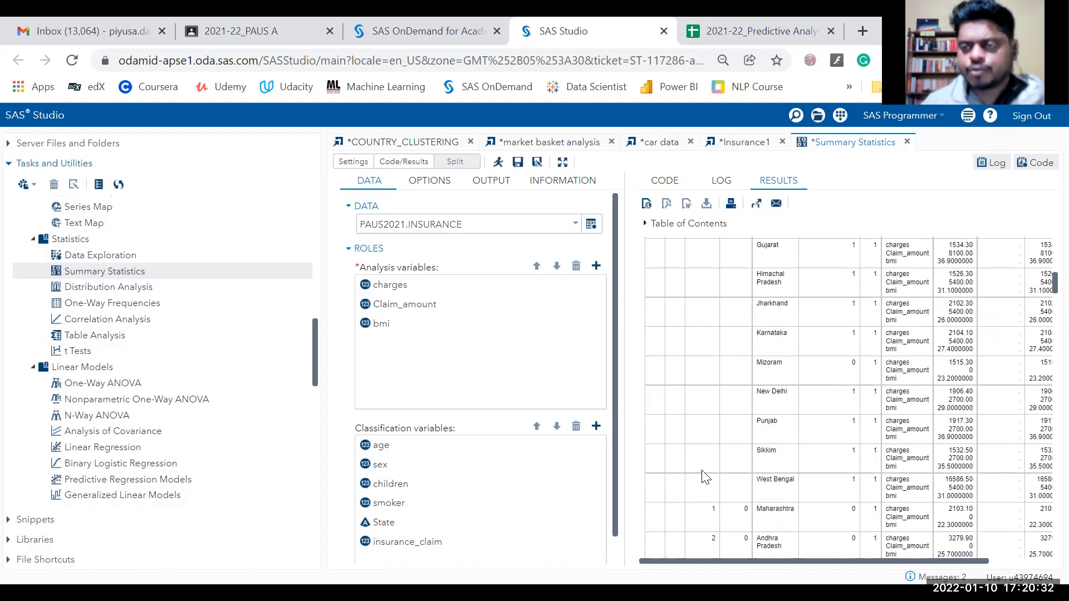
scroll(707, 477, "down", 8)
scroll(722, 470, "down", 1)
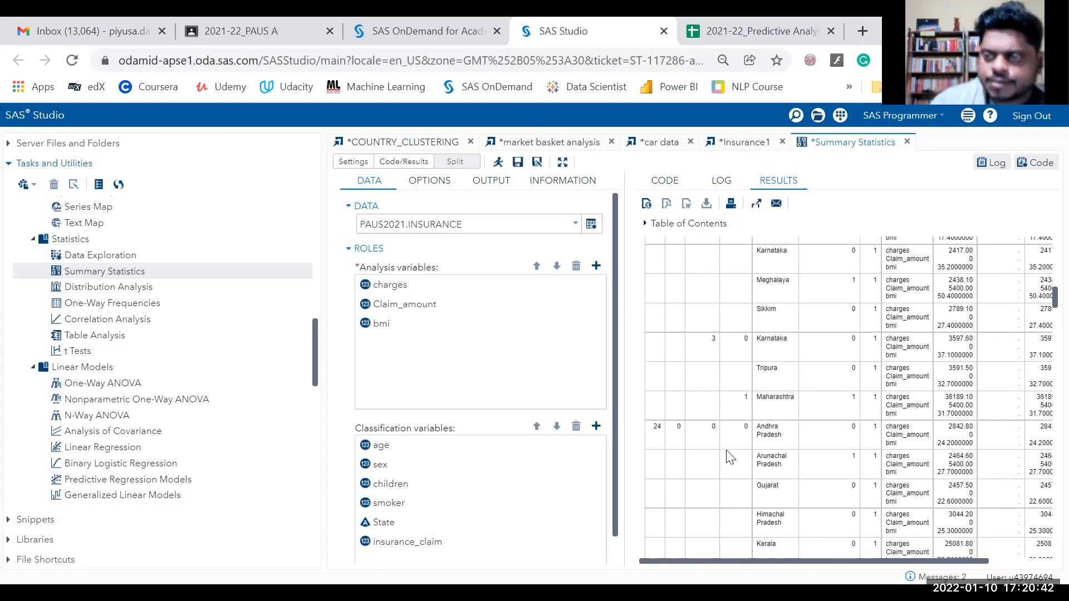
scroll(838, 354, "up", 10)
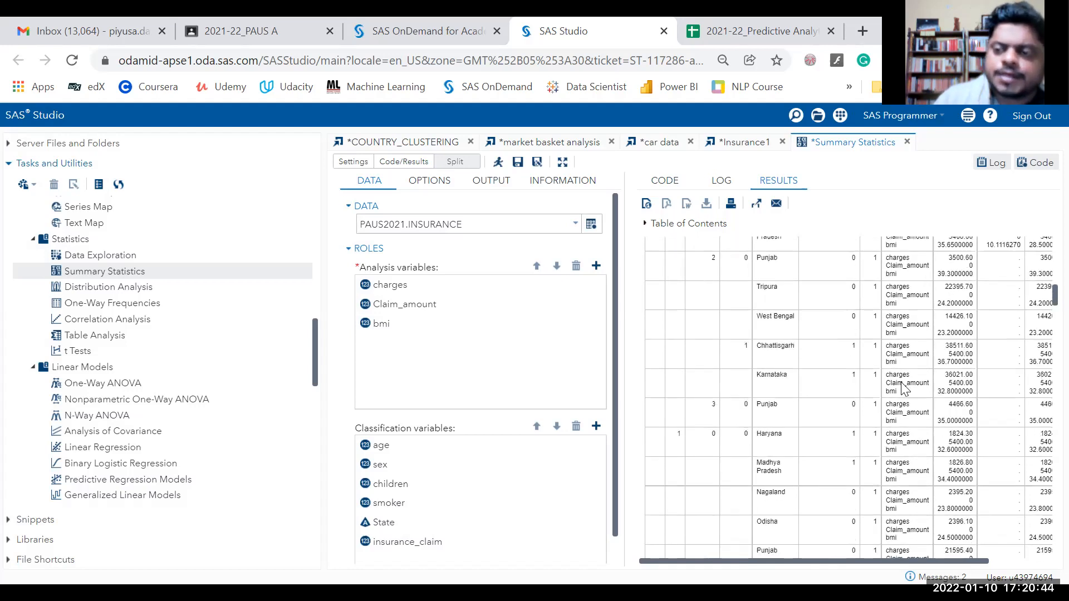
scroll(889, 428, "up", 20)
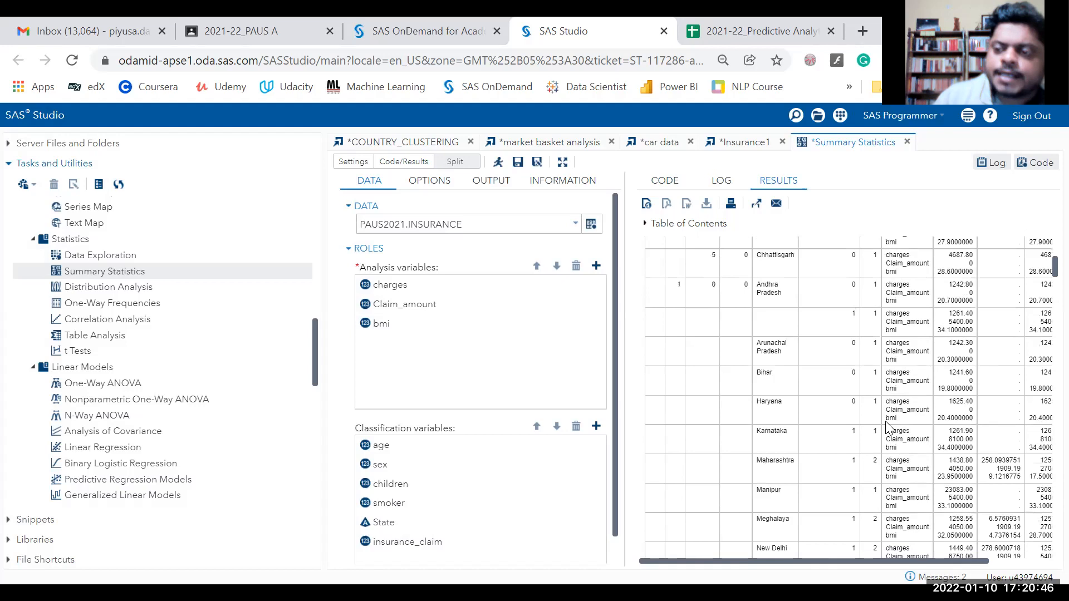
scroll(889, 428, "up", 5)
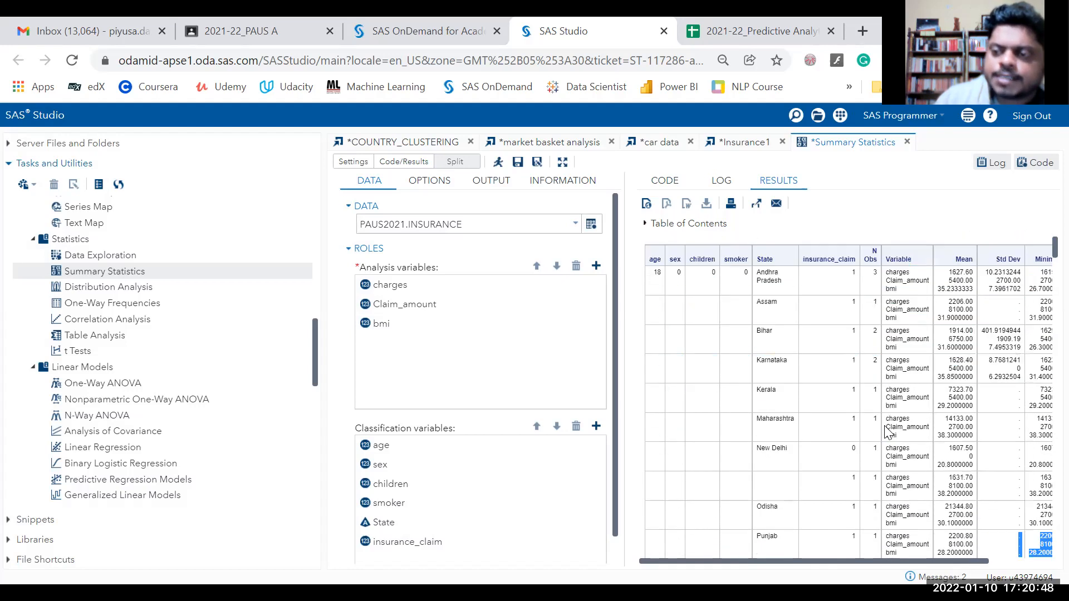
left_click(919, 226)
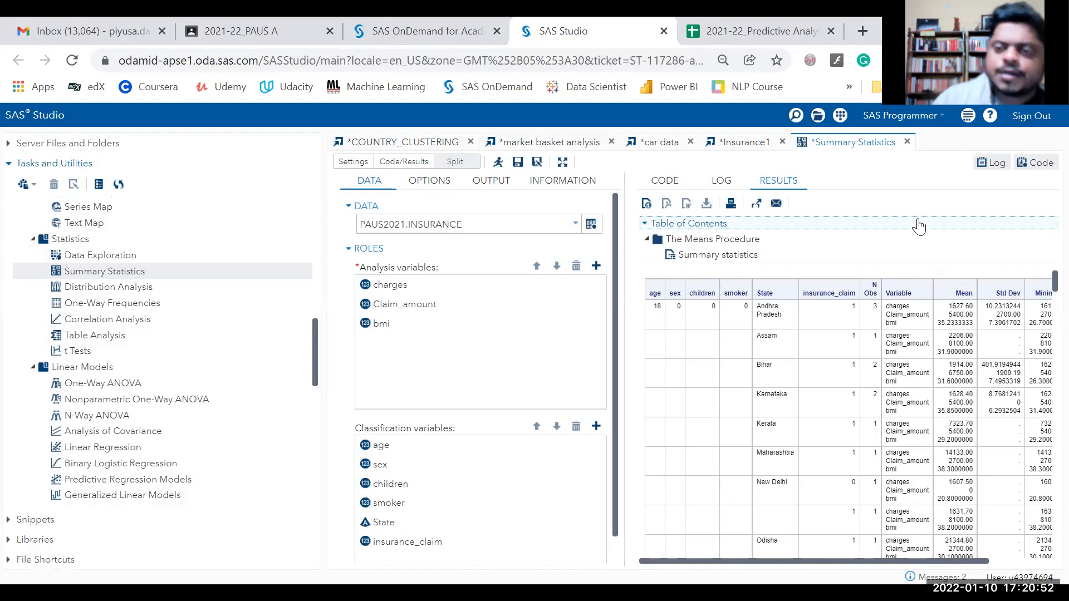
View the generated PROC MEANS code and select its final run; line.
left_click(665, 182)
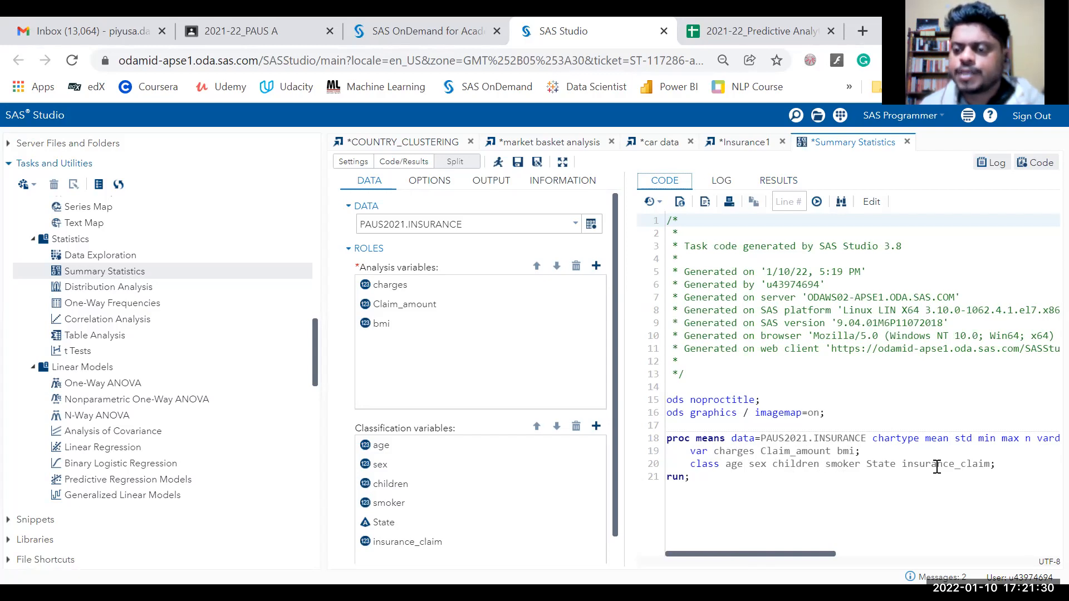
triple_click(694, 477)
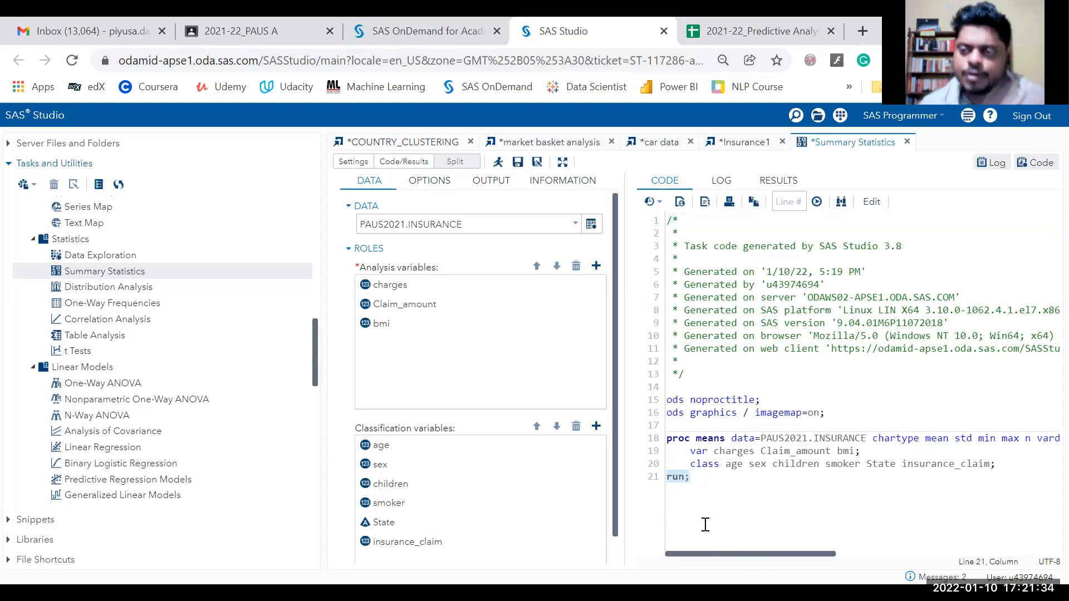
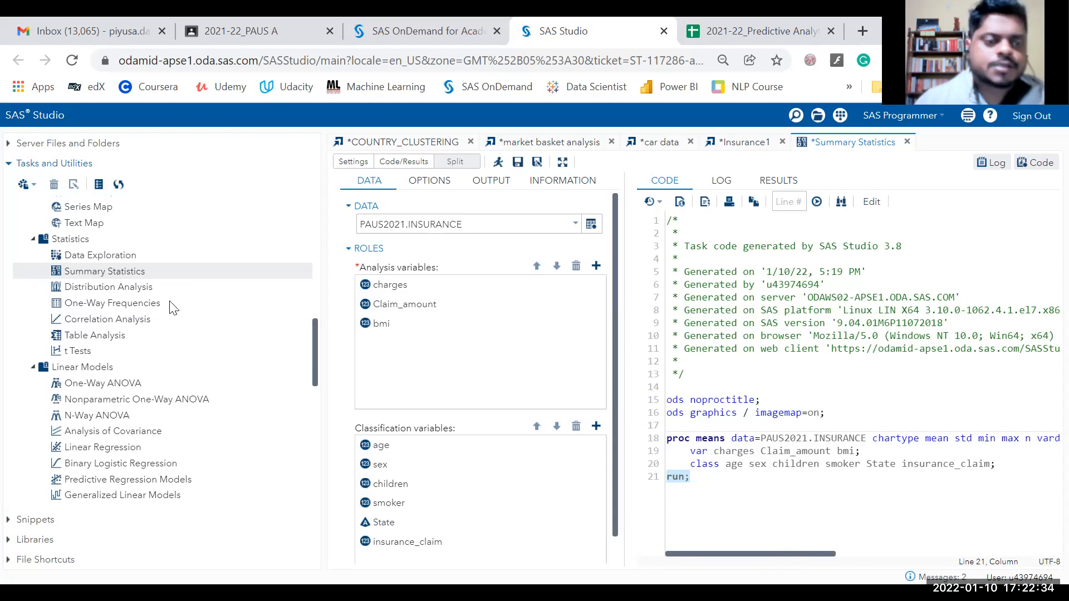
Show the log of the PAUS2021.INSURANCE PROC MEANS run: 8.56 seconds, three notes.
scroll(149, 337, "up", 5)
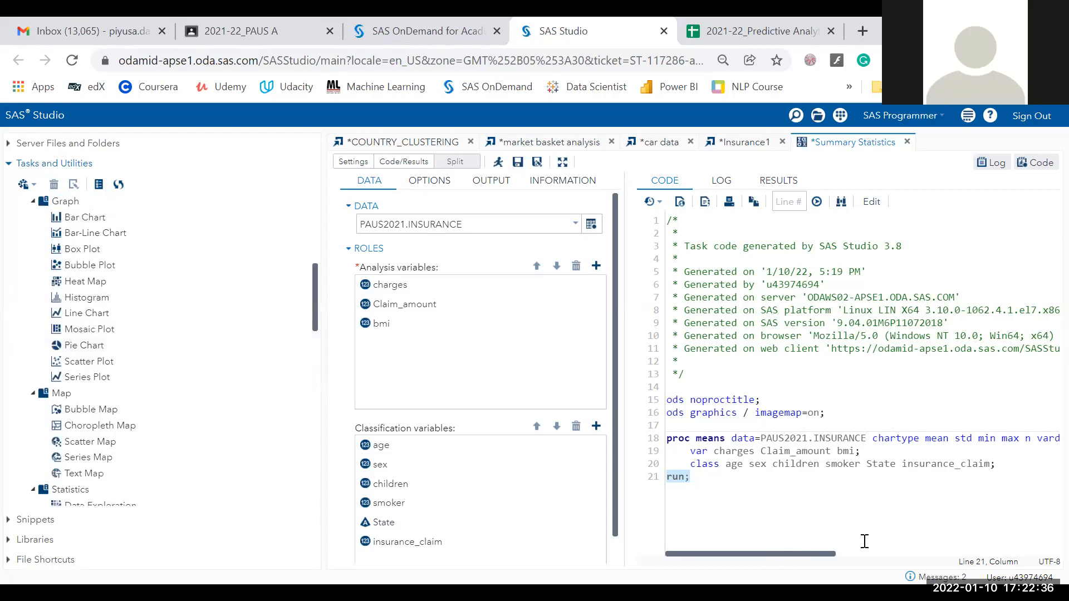
left_click_drag(842, 559, 717, 539)
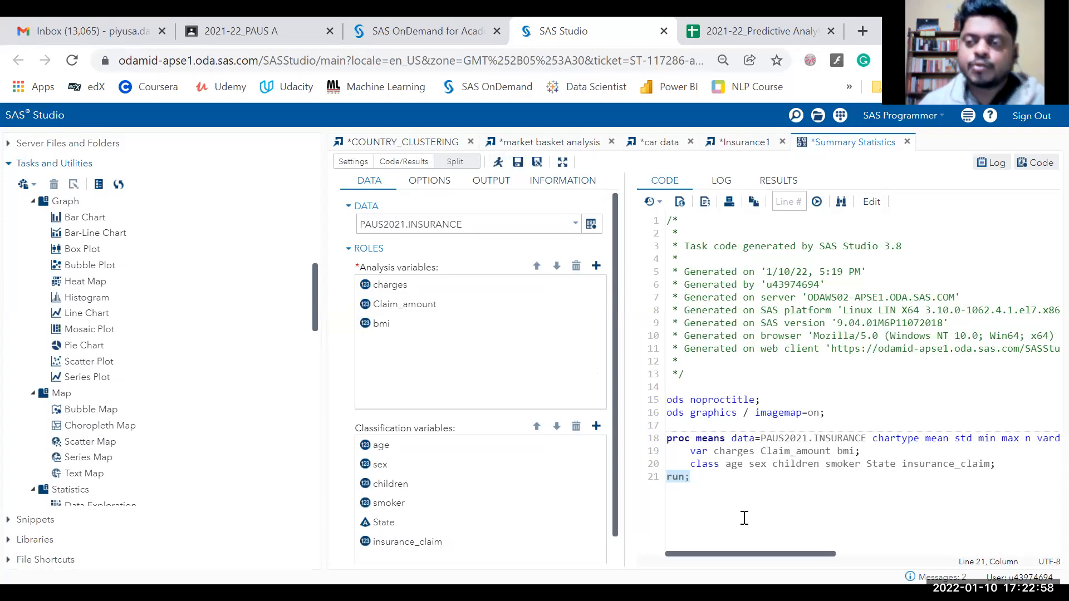
left_click(722, 180)
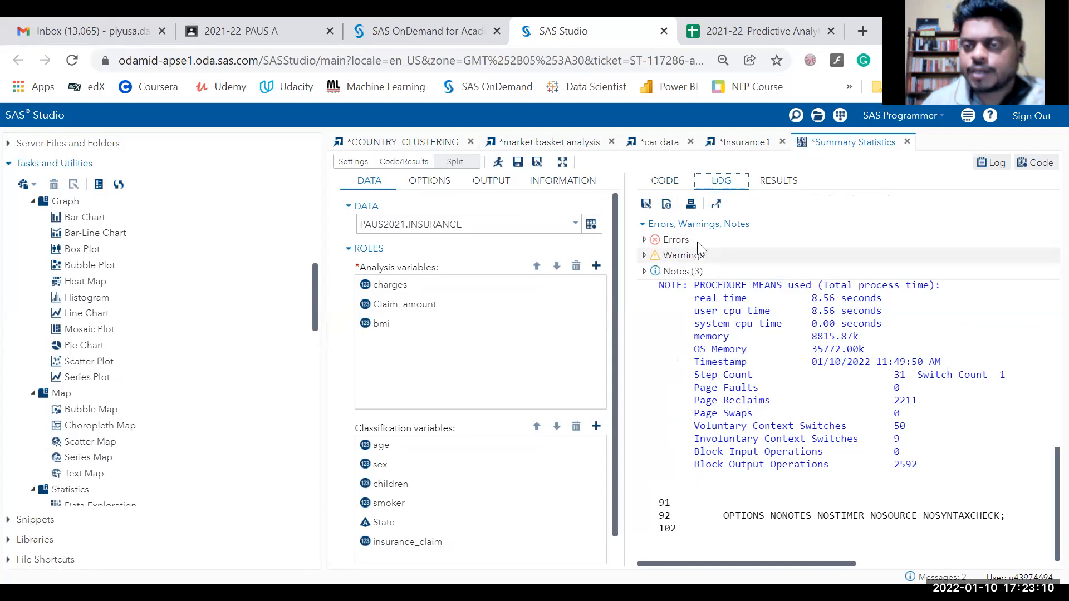
Display the Means Procedure table of charges, Claim_amount and bmi per class combination, including State.
left_click(782, 184)
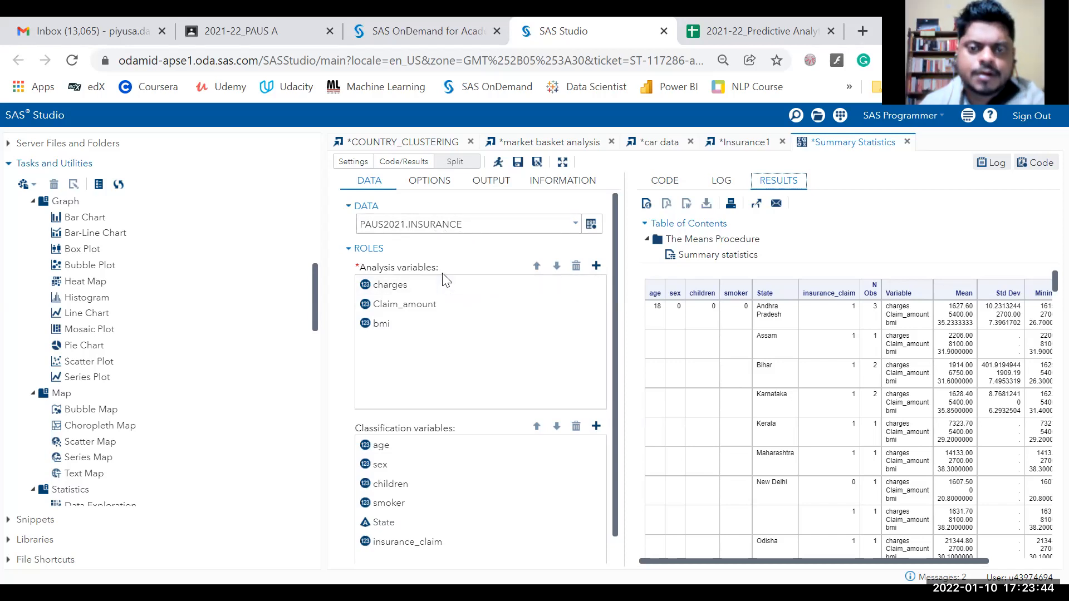
left_click(597, 267)
left_click(666, 176)
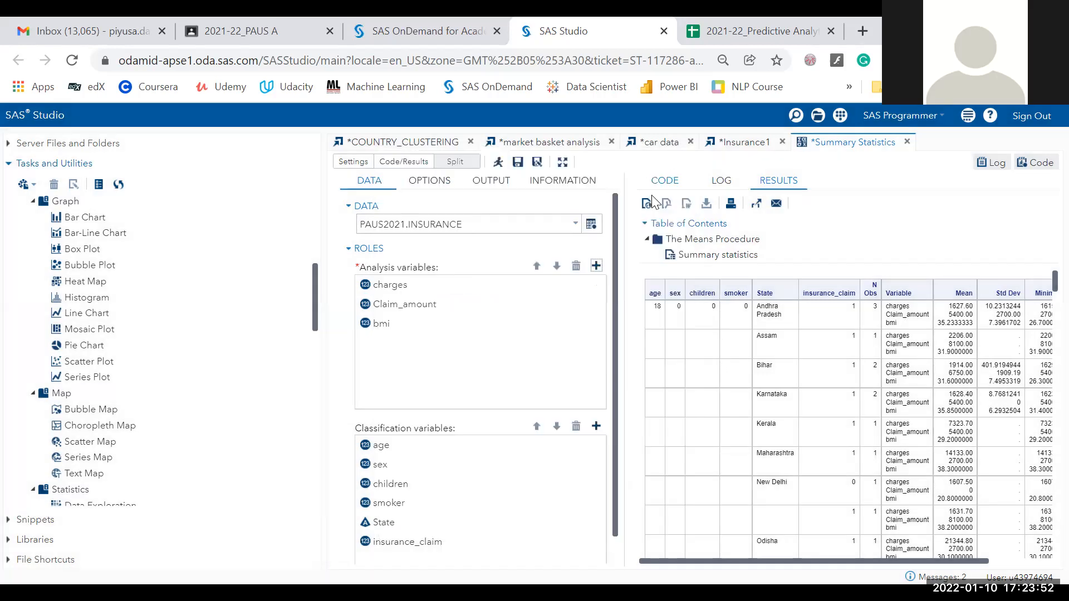
left_click(596, 427)
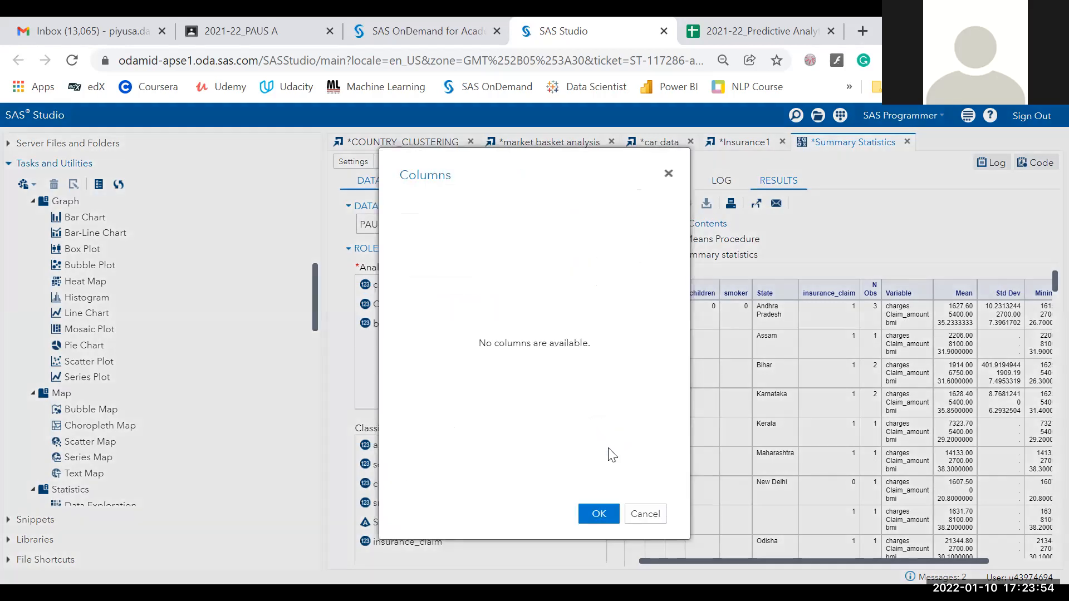
left_click(644, 513)
scroll(434, 462, "down", 1)
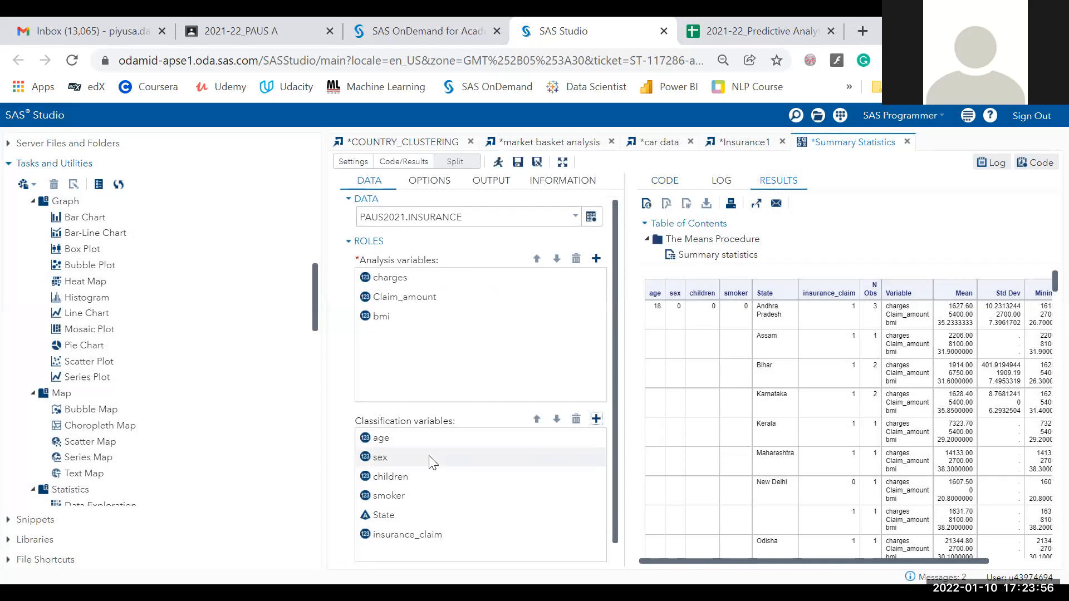
scroll(434, 462, "down", 2)
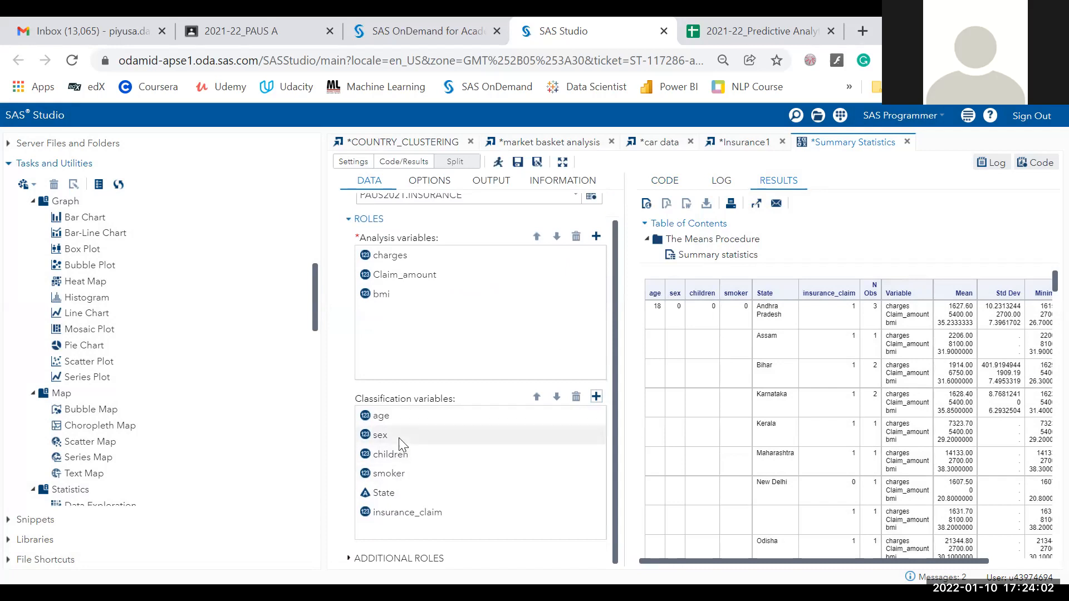
scroll(398, 438, "up", 2)
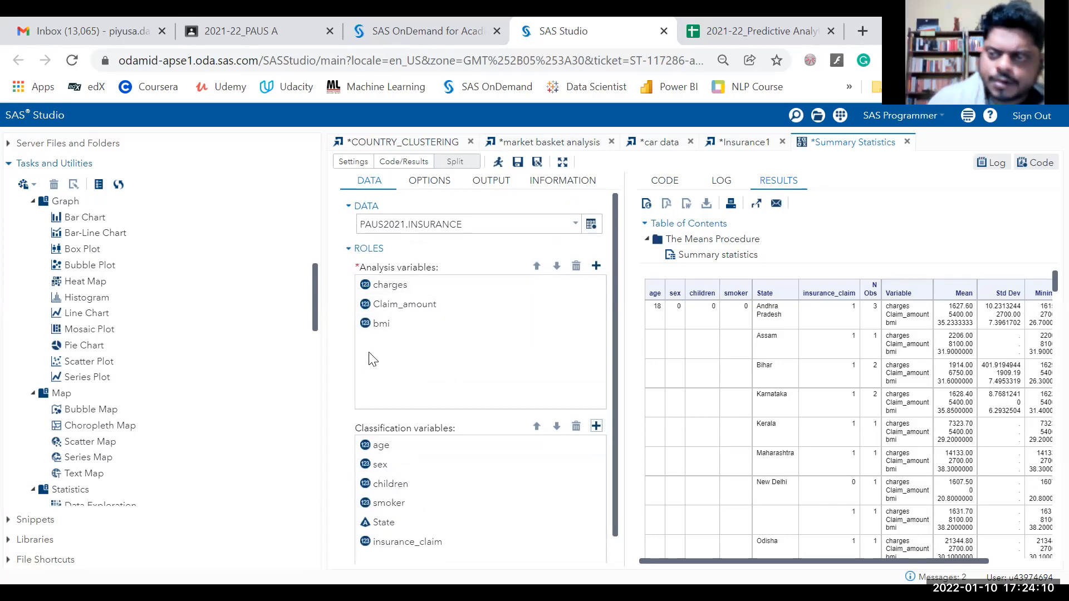
left_click(596, 266)
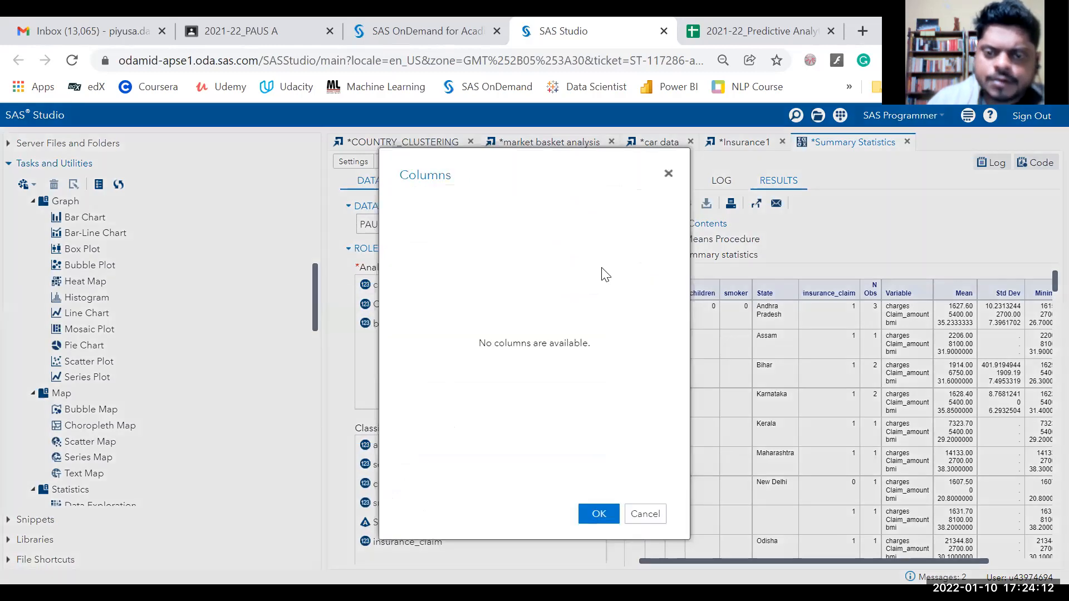
left_click(668, 176)
left_click(414, 321)
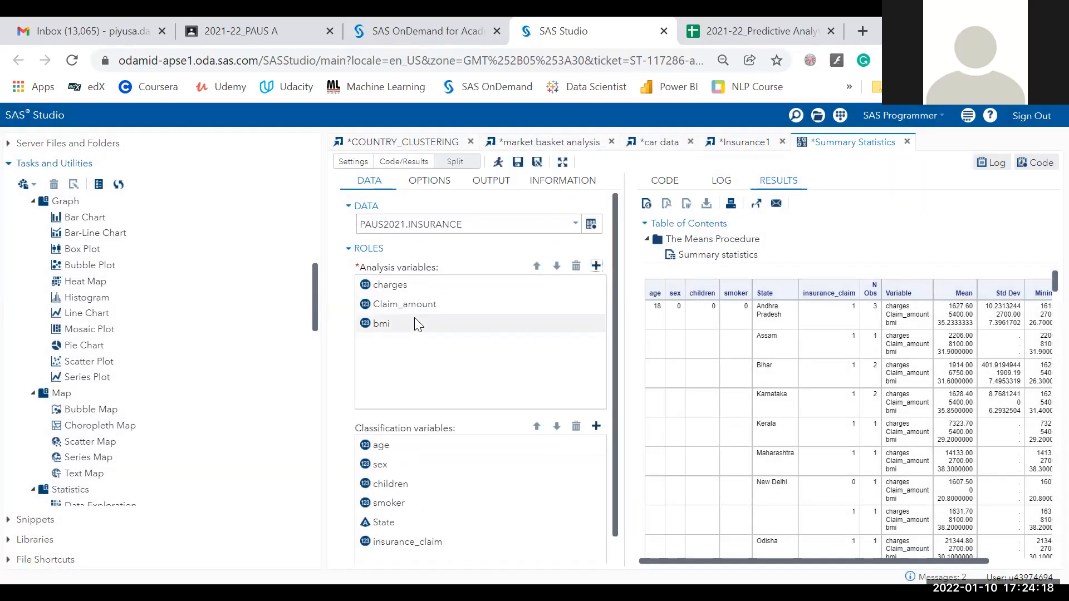
left_click(574, 268)
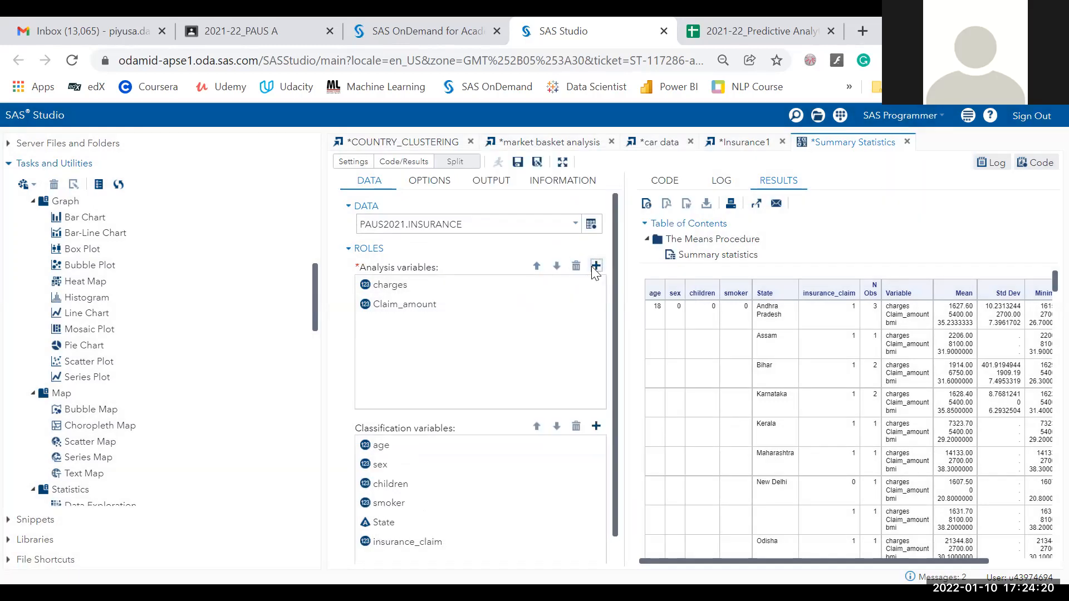
left_click(595, 266)
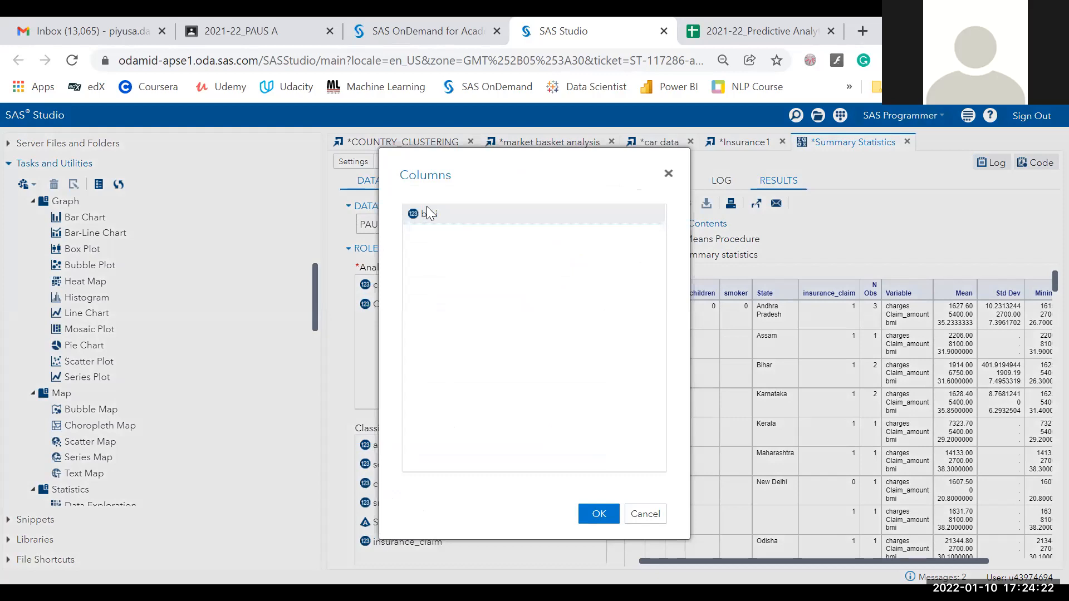
left_click(593, 507)
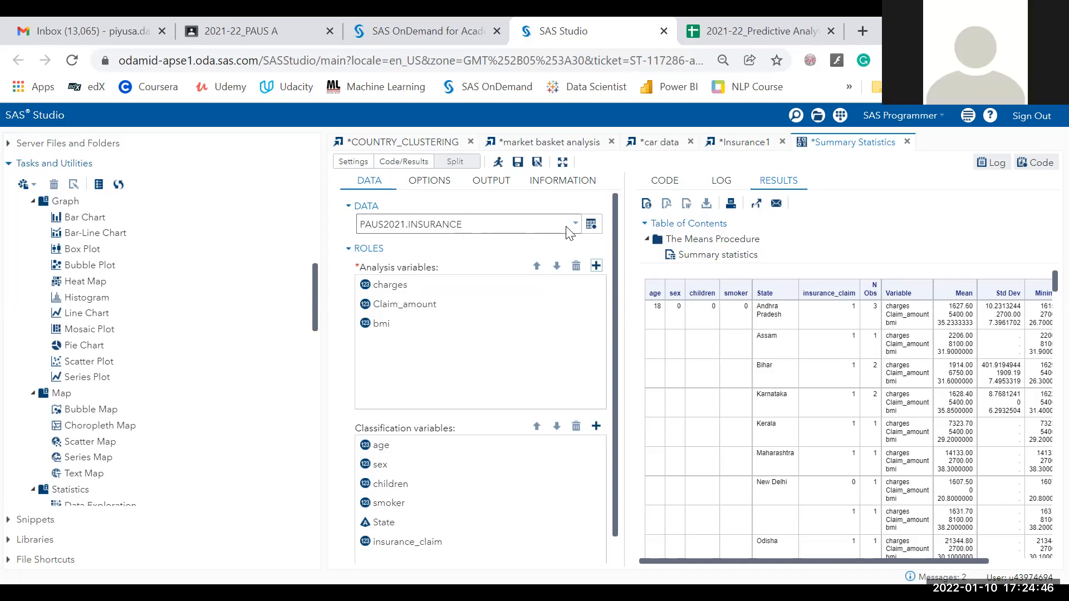
Check the input table chooser, keeping PAUS2021.INSURANCE, and collapse then re-expand the roles section.
left_click(591, 224)
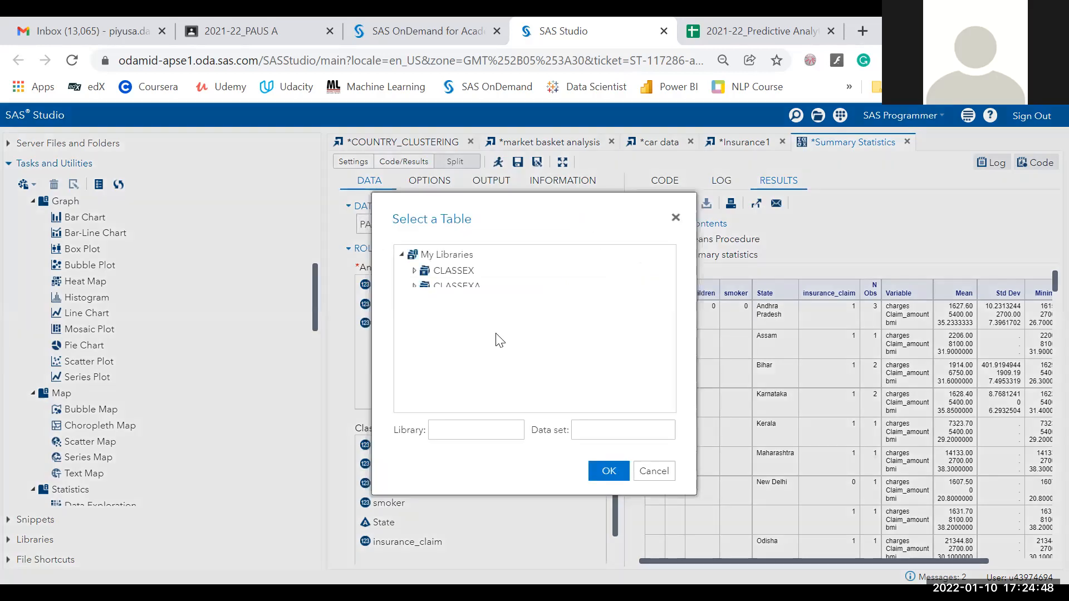
scroll(433, 357, "down", 1)
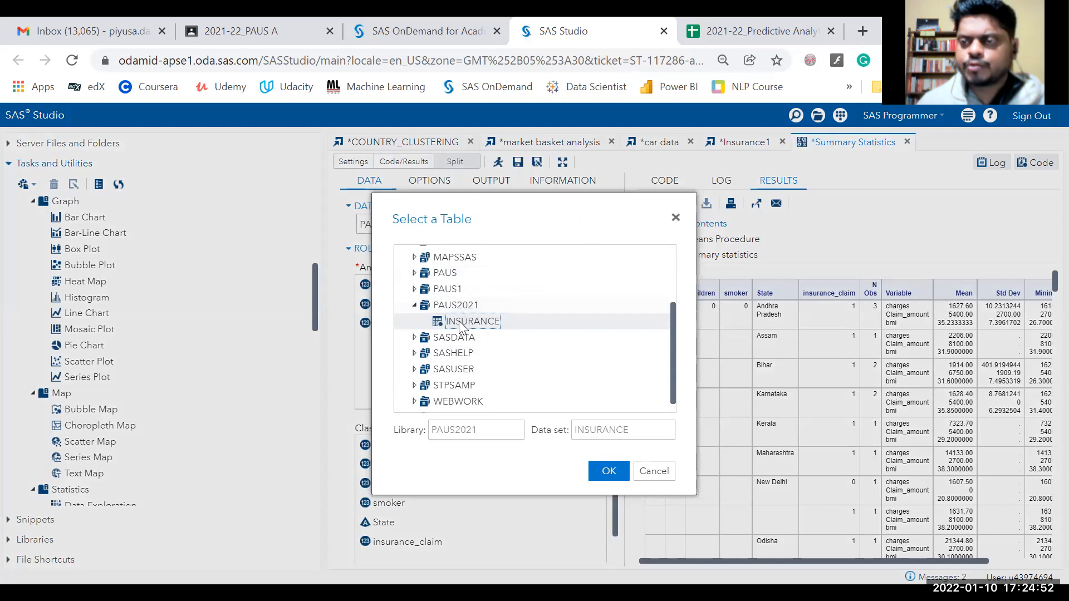
left_click(656, 471)
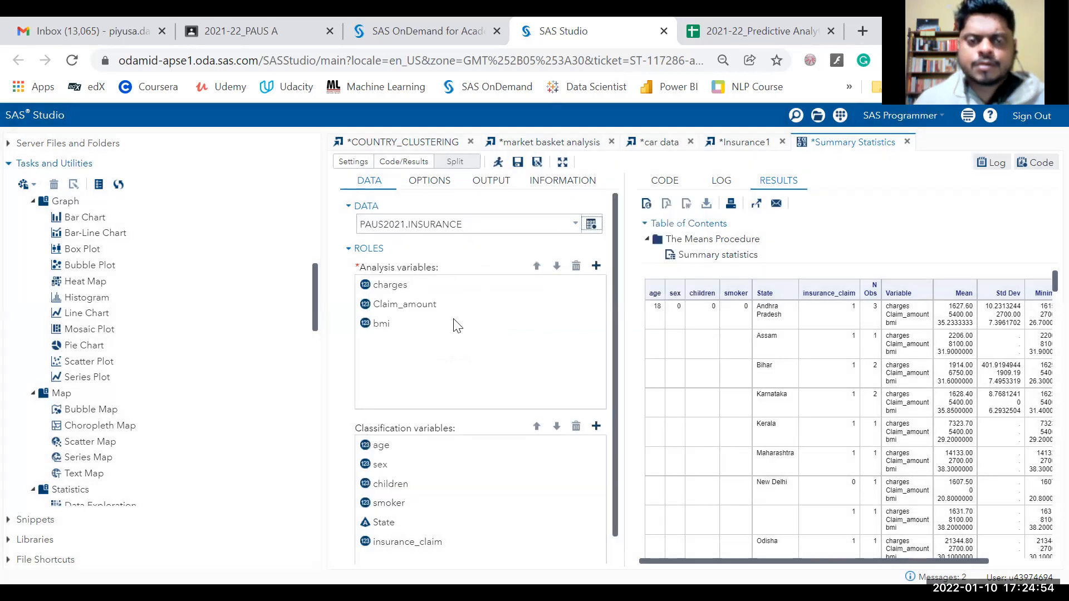
left_click(348, 249)
left_click(349, 251)
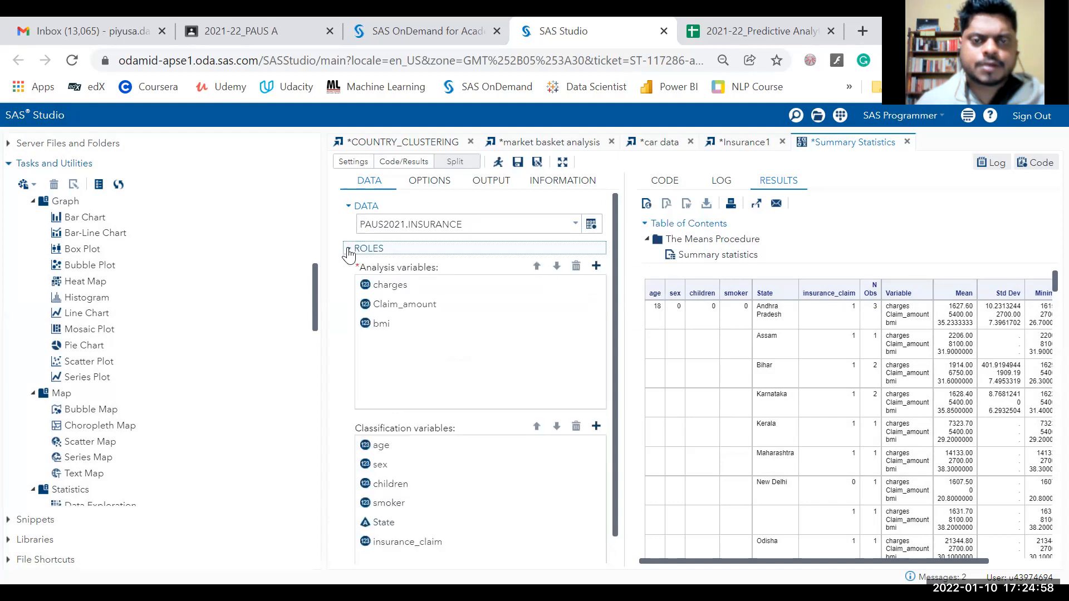
Remove bmi from the analysis variables and add it back.
left_click(378, 326)
left_click(576, 267)
left_click(596, 268)
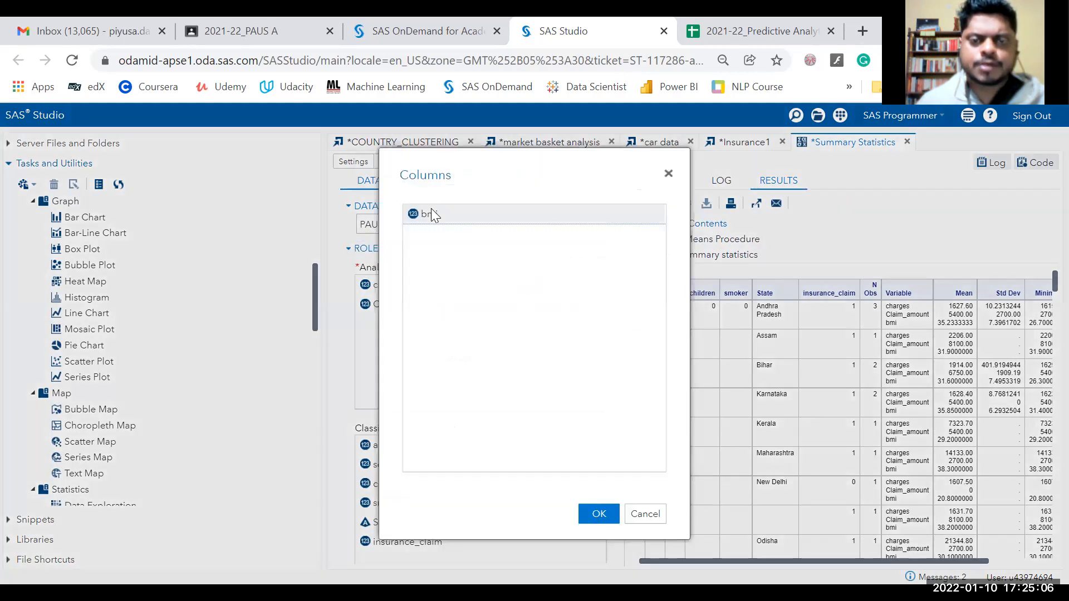
left_click(596, 509)
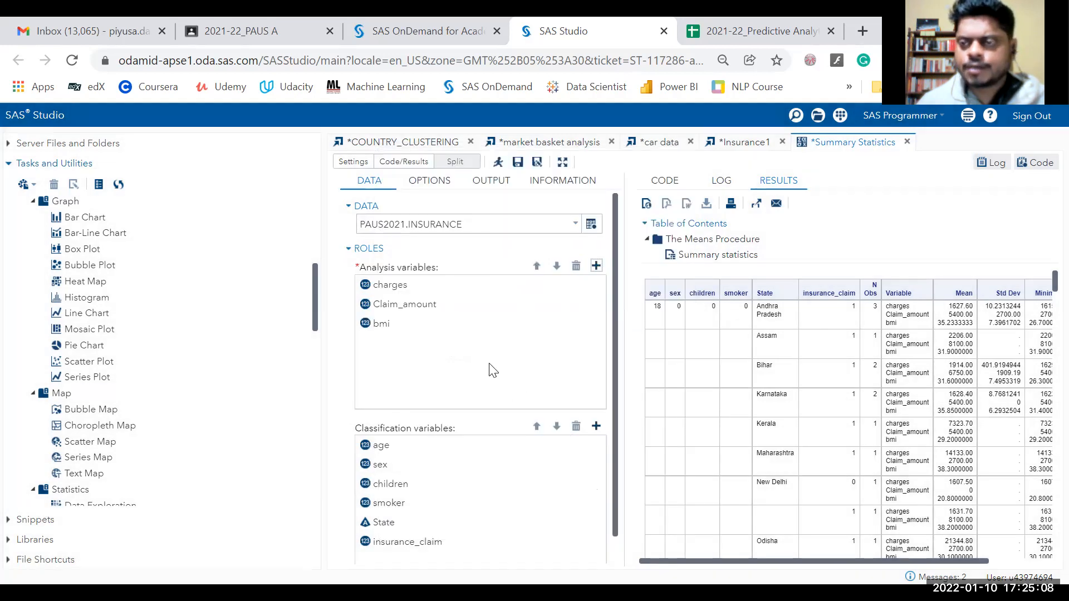
left_click(596, 266)
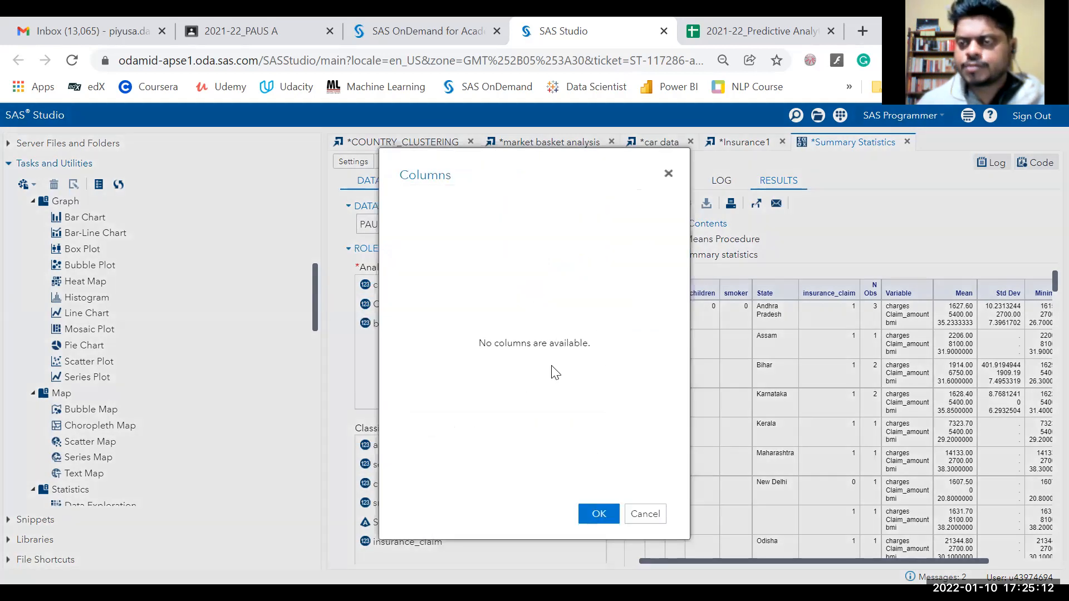
left_click(635, 511)
Confirm no other columns remain to analyse, then switch to the Insurance1 import task.
scroll(394, 390, "down", 1)
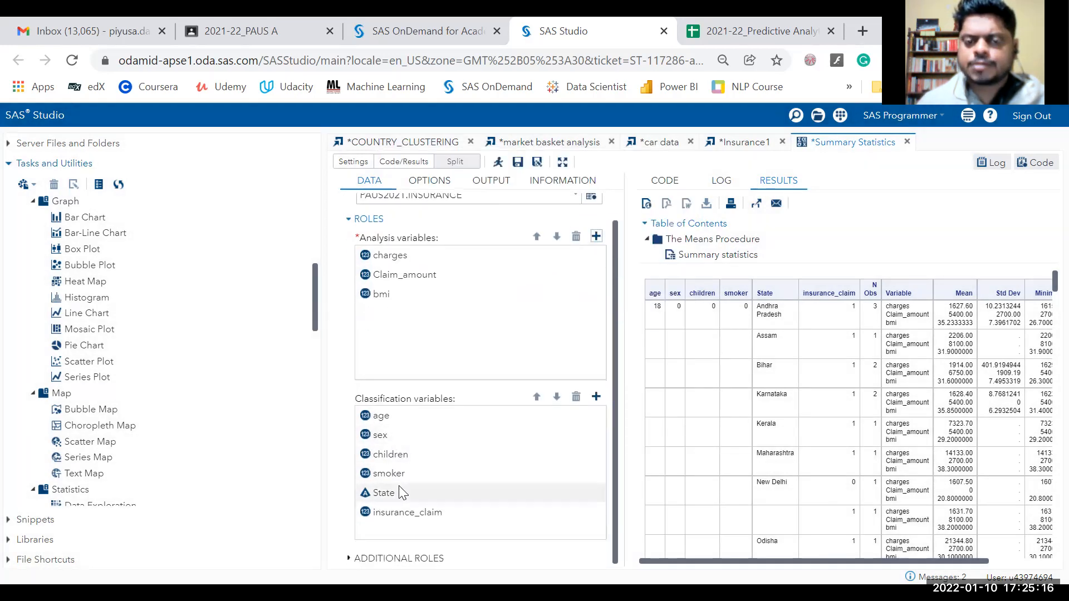
scroll(390, 467, "up", 1)
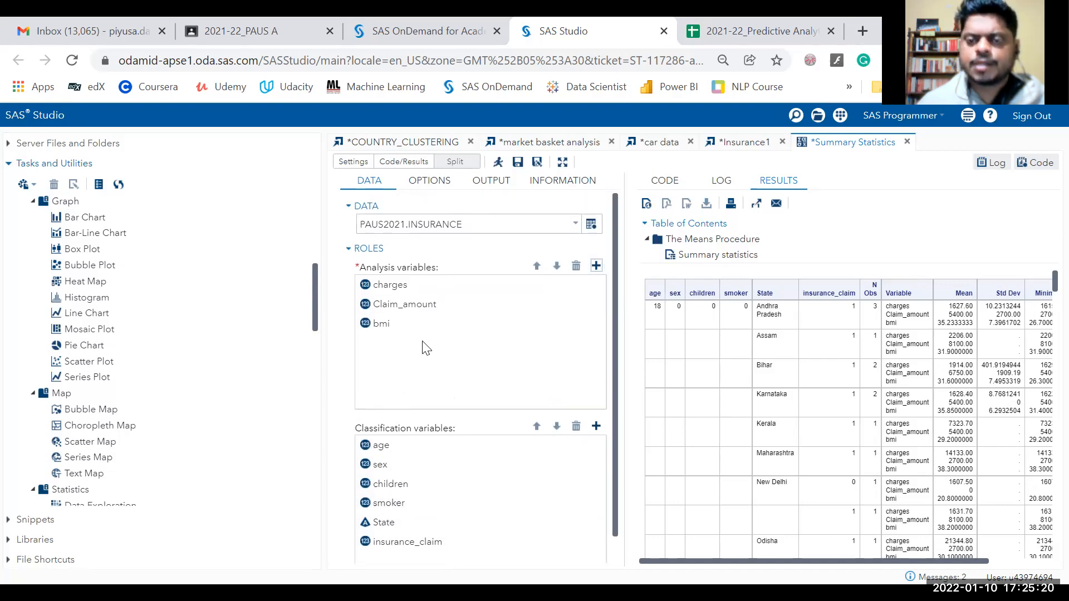
left_click(596, 268)
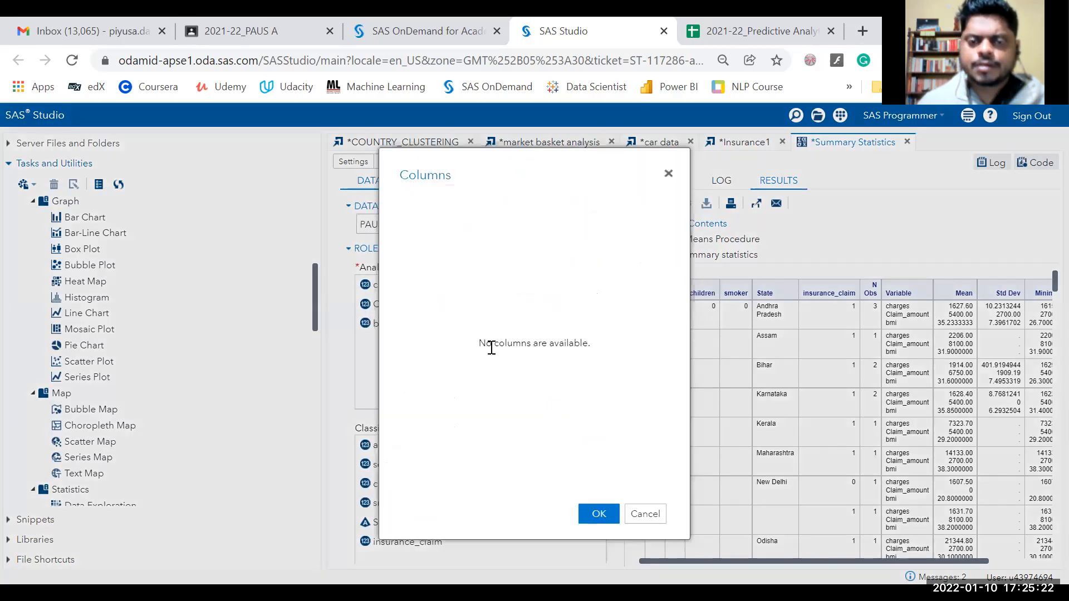
left_click(669, 174)
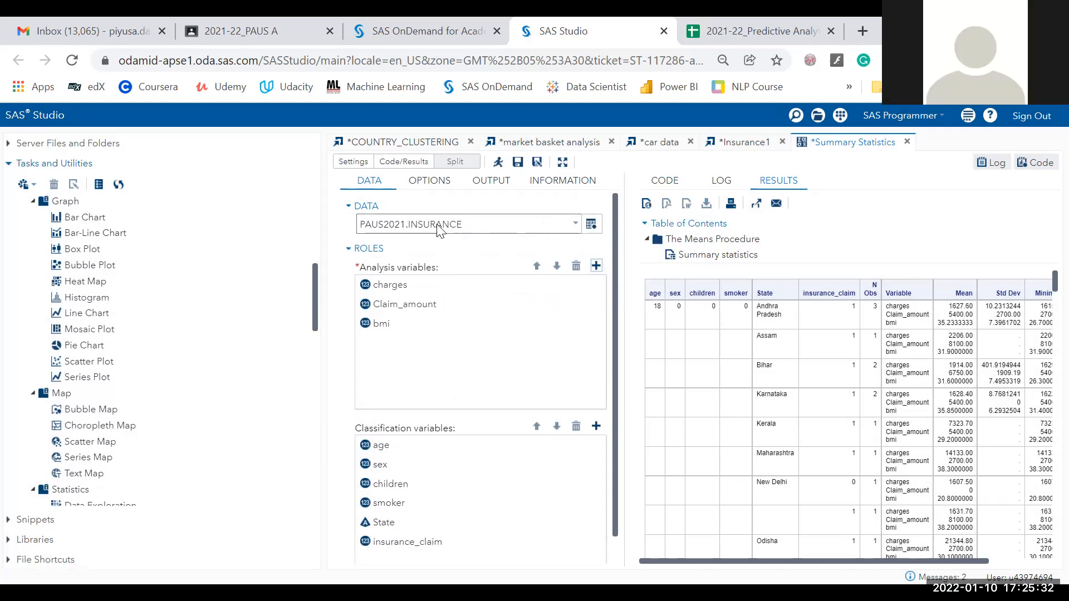
left_click(383, 190)
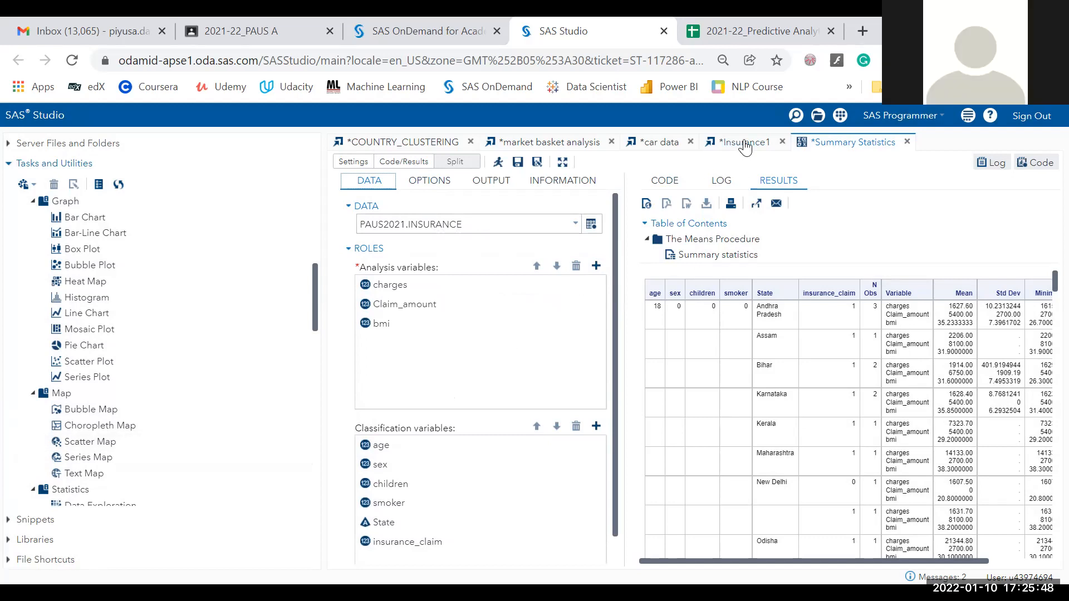
left_click(745, 146)
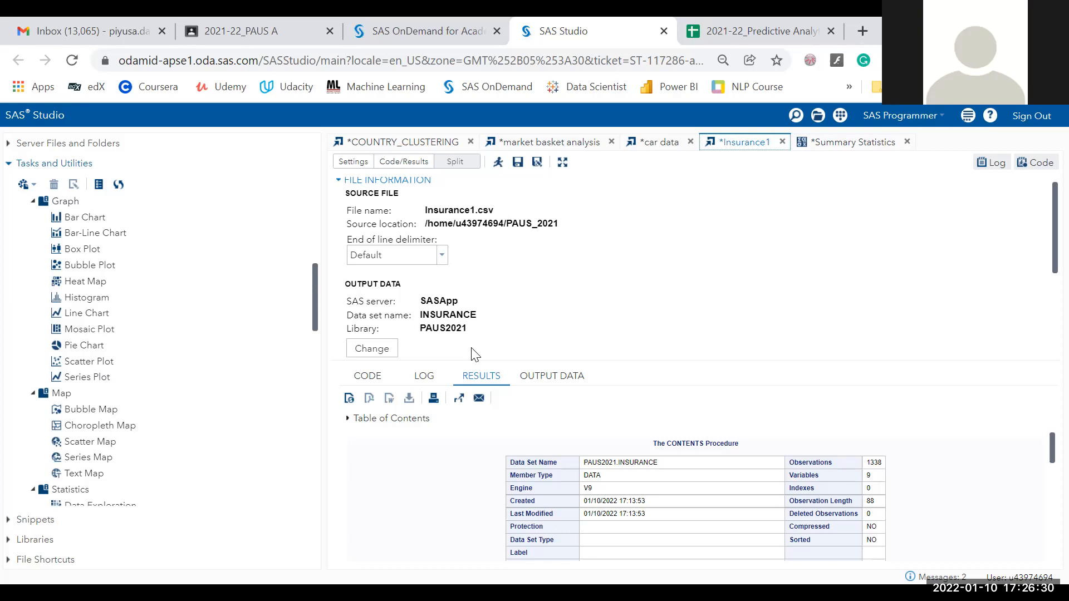
Return to Summary Statistics and review the input table choice, keeping PAUS2021.INSURANCE.
left_click(842, 146)
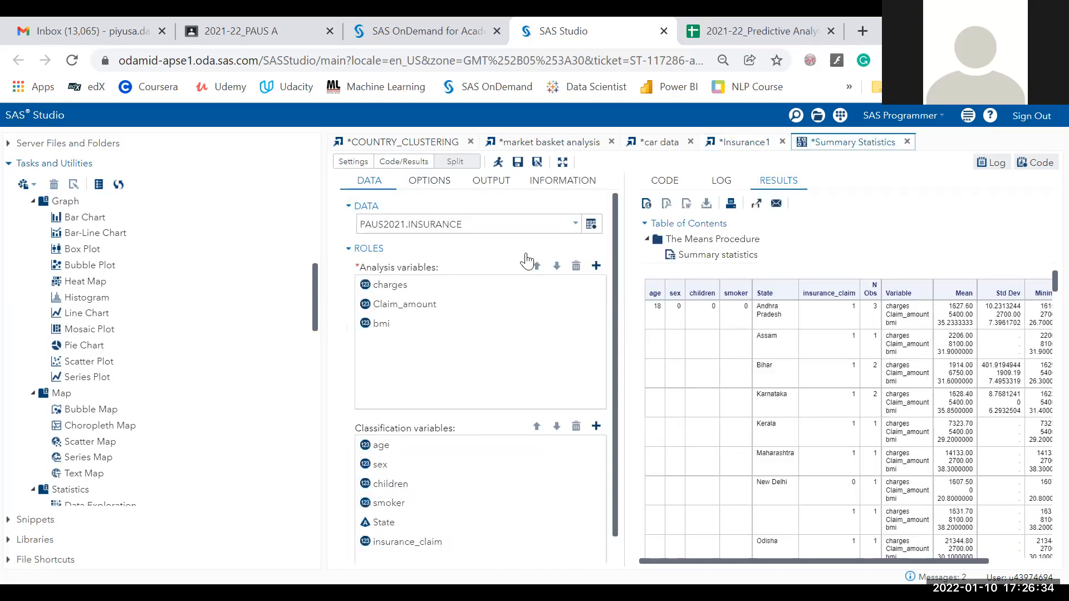
left_click(591, 224)
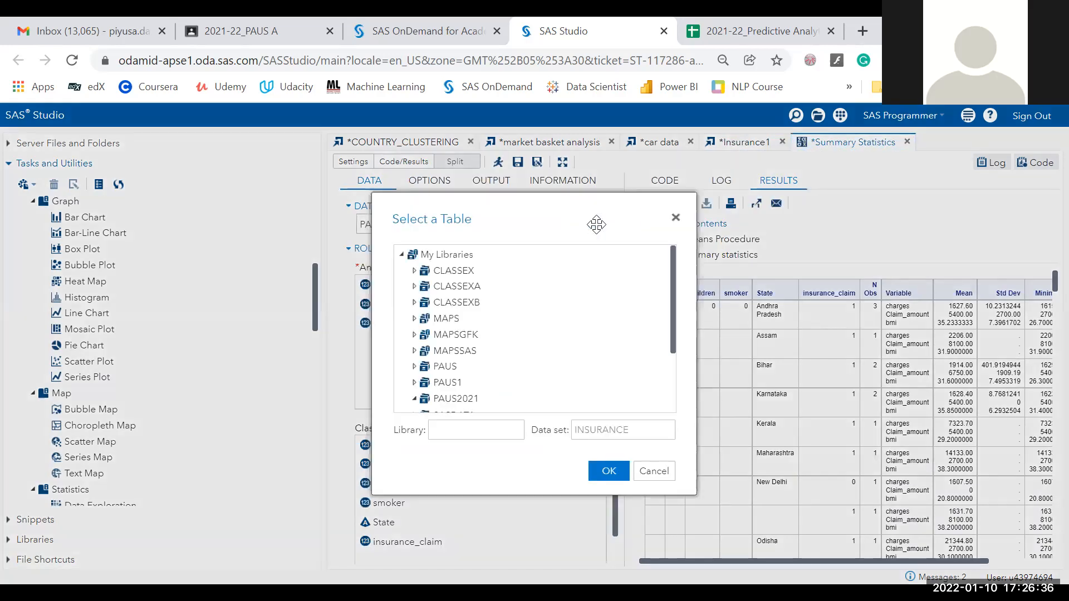
left_click(674, 223)
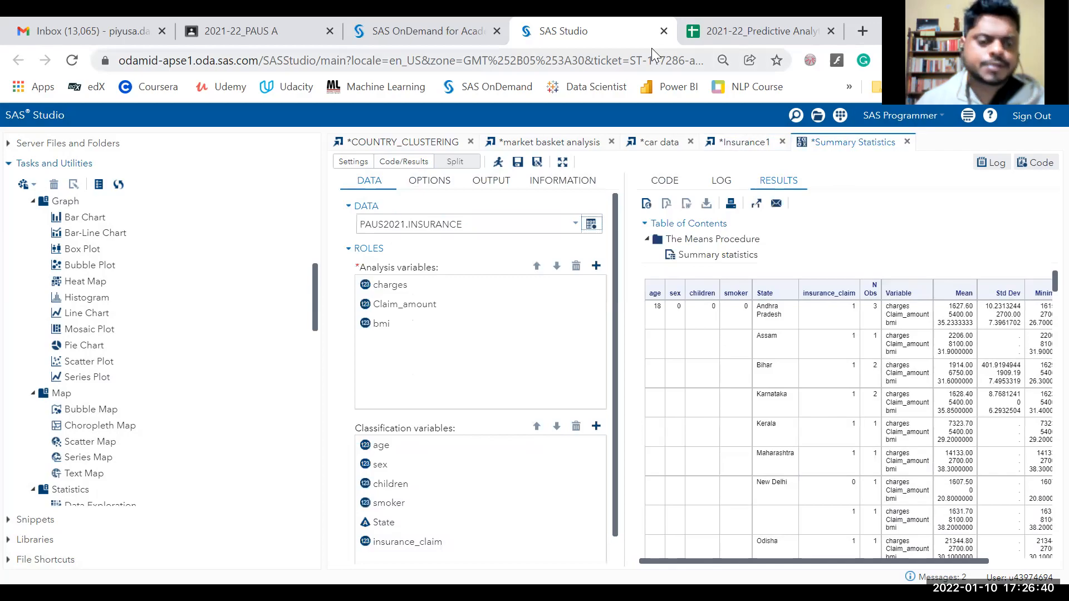
left_click(651, 48)
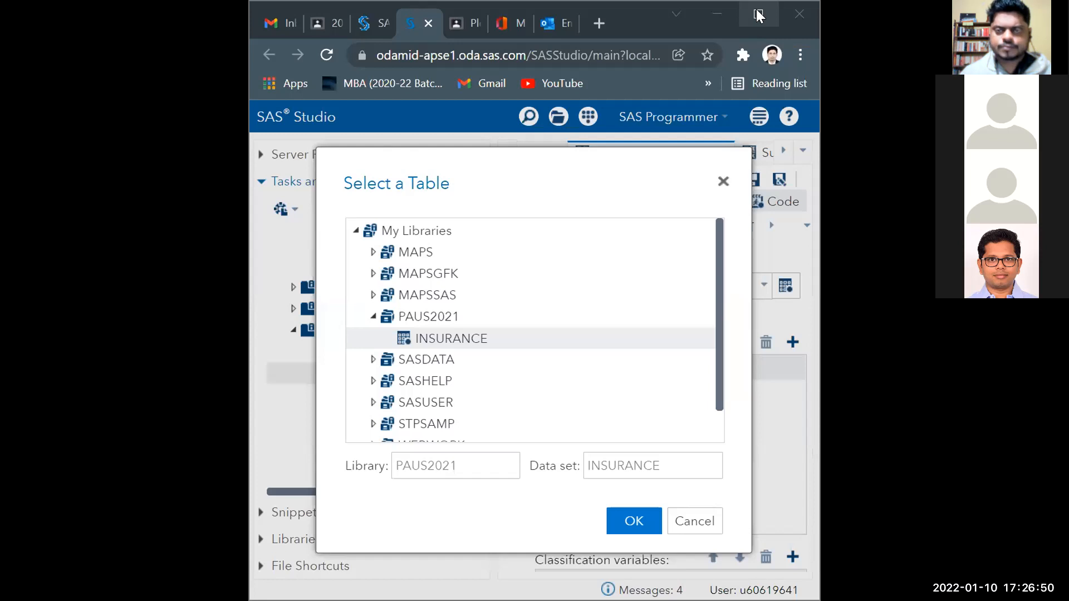
Maximize the browser and close both Summary Statistics tasks, discarding unsaved changes.
left_click(757, 14)
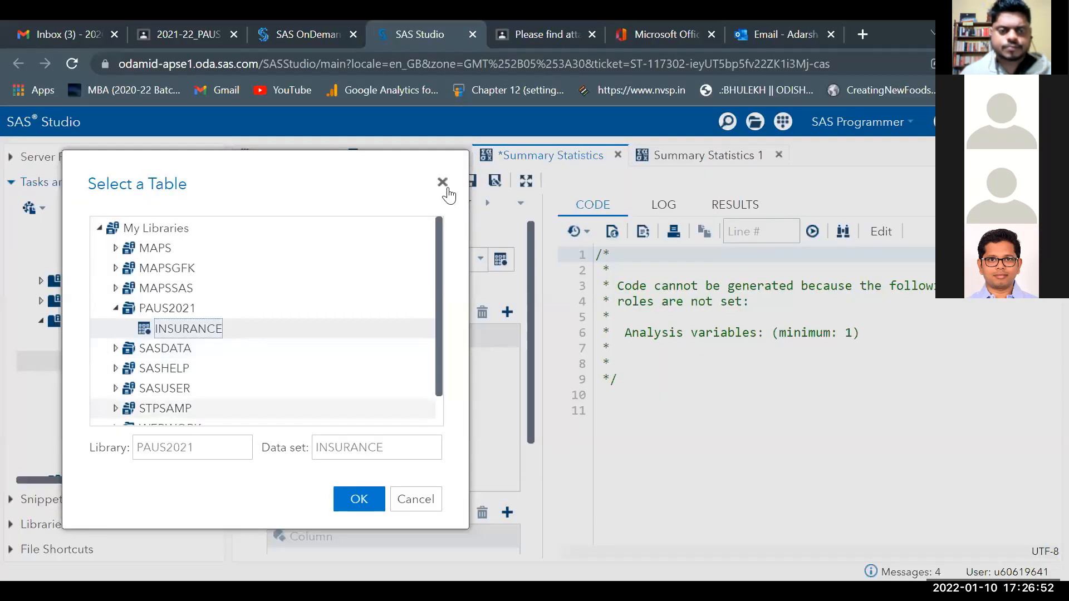
left_click(445, 182)
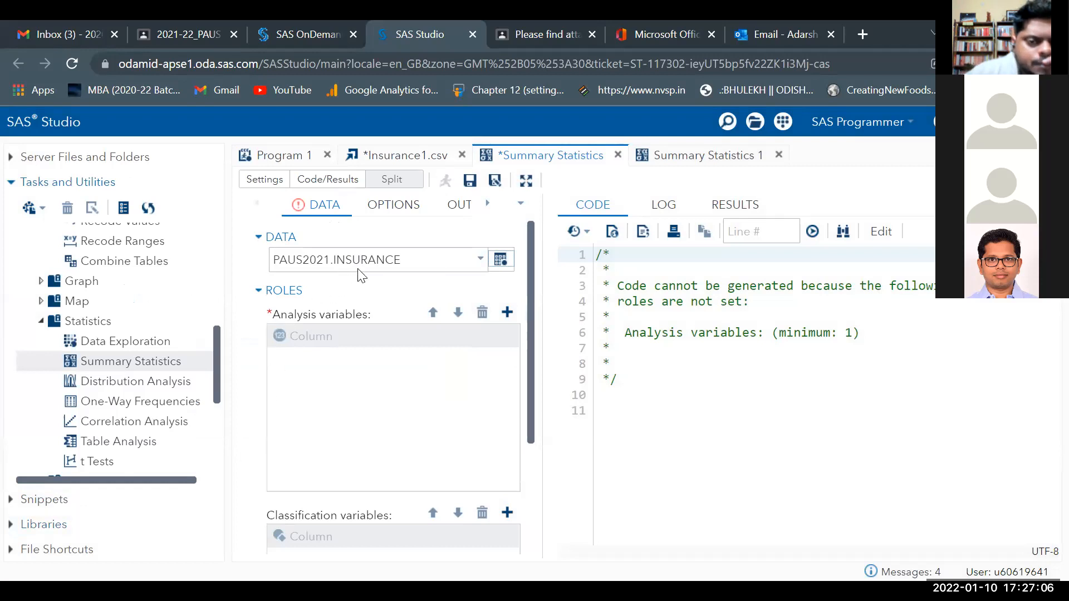
left_click(504, 319)
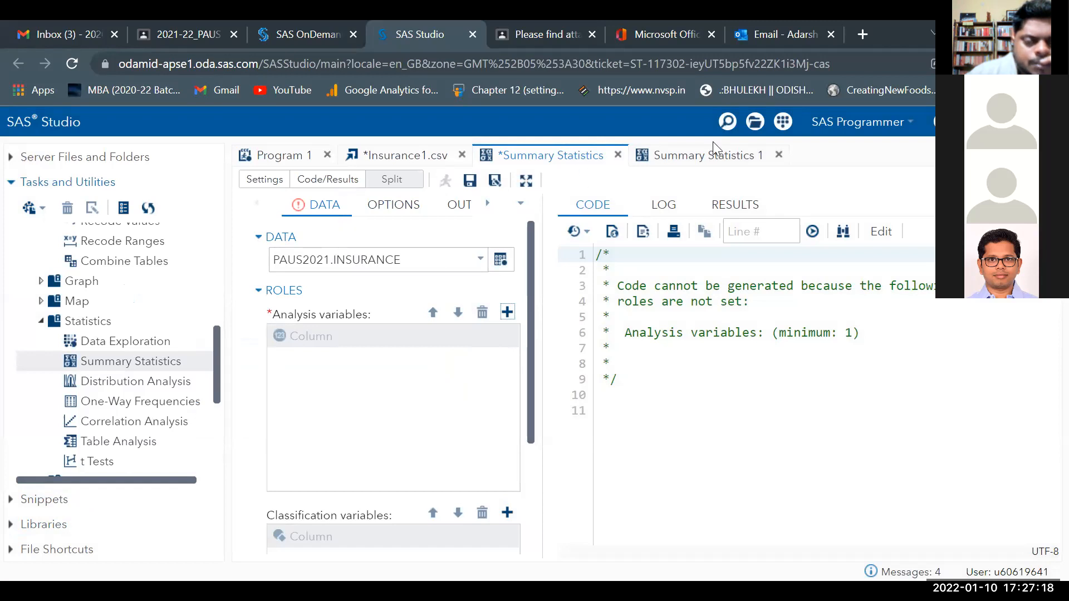
left_click(779, 155)
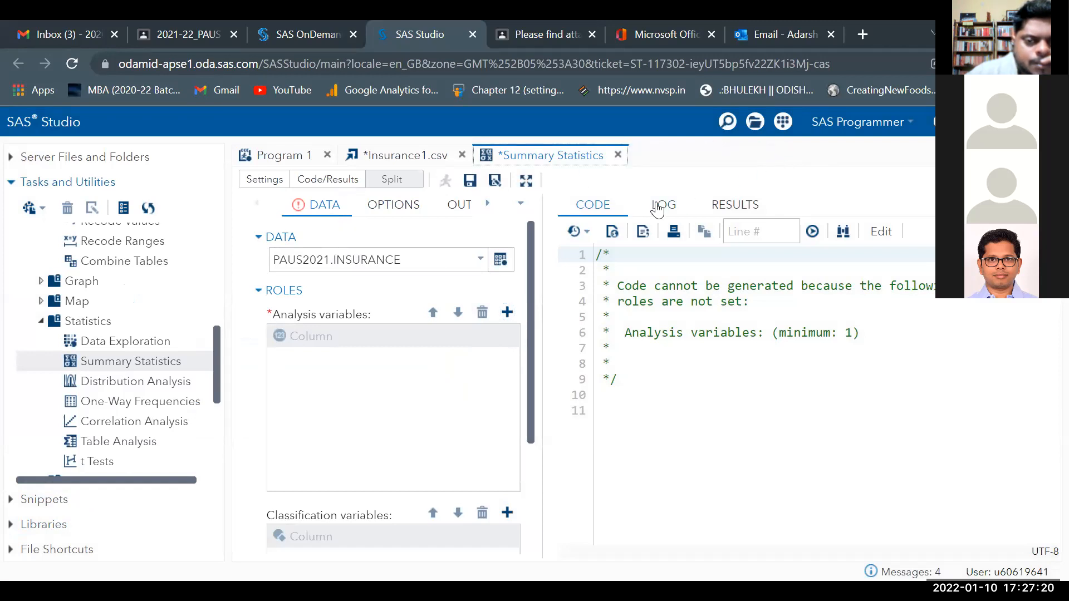
left_click(618, 156)
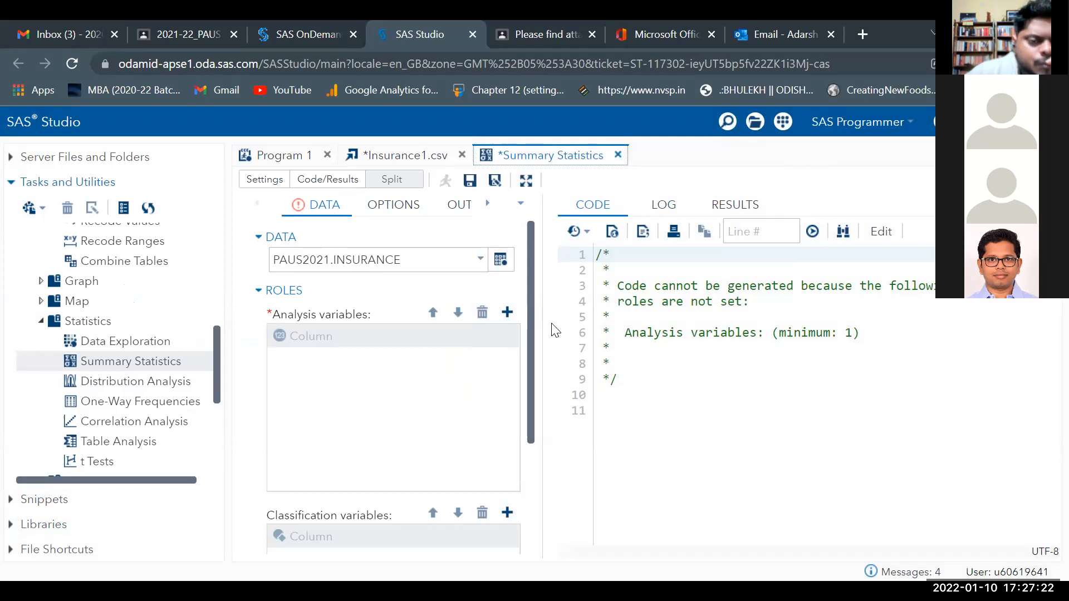
left_click(571, 411)
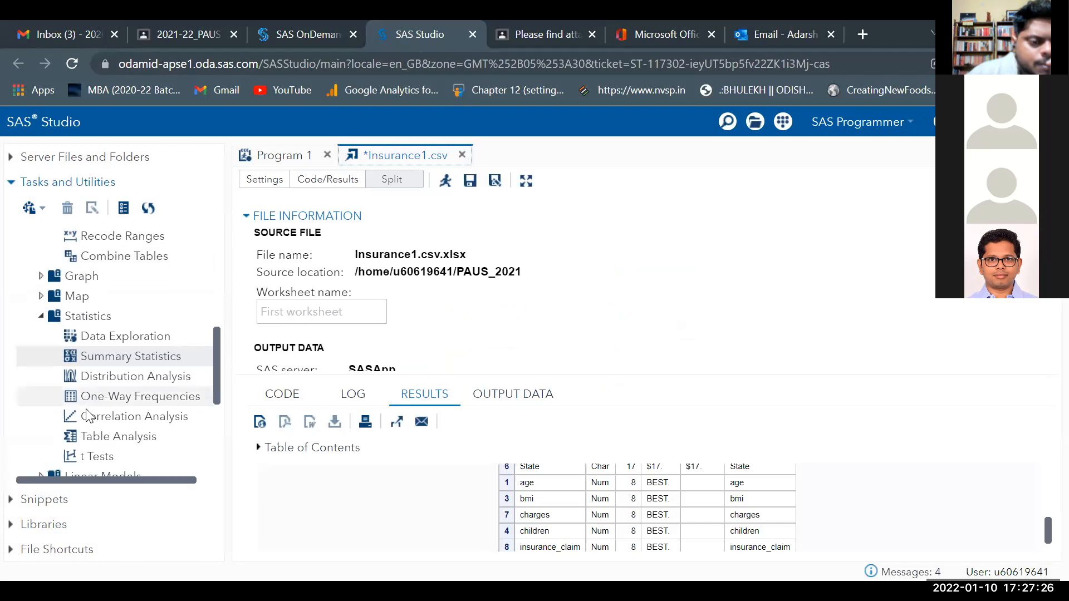
Expand Libraries to show the INSURANCE table in PAUS2021, then return to the task list.
scroll(83, 434, "down", 3)
left_click(61, 517)
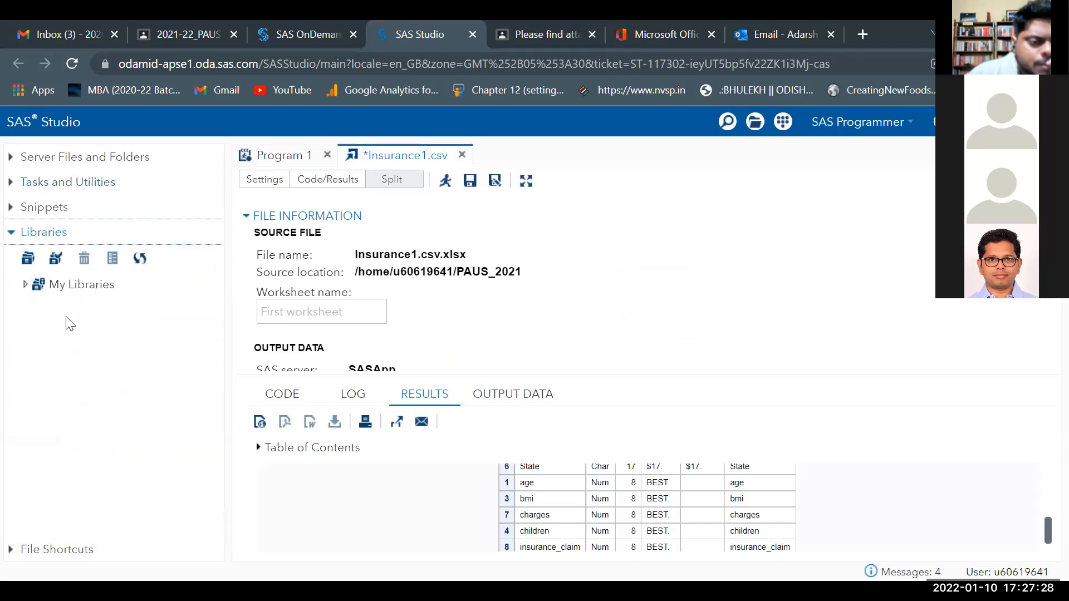
left_click(27, 284)
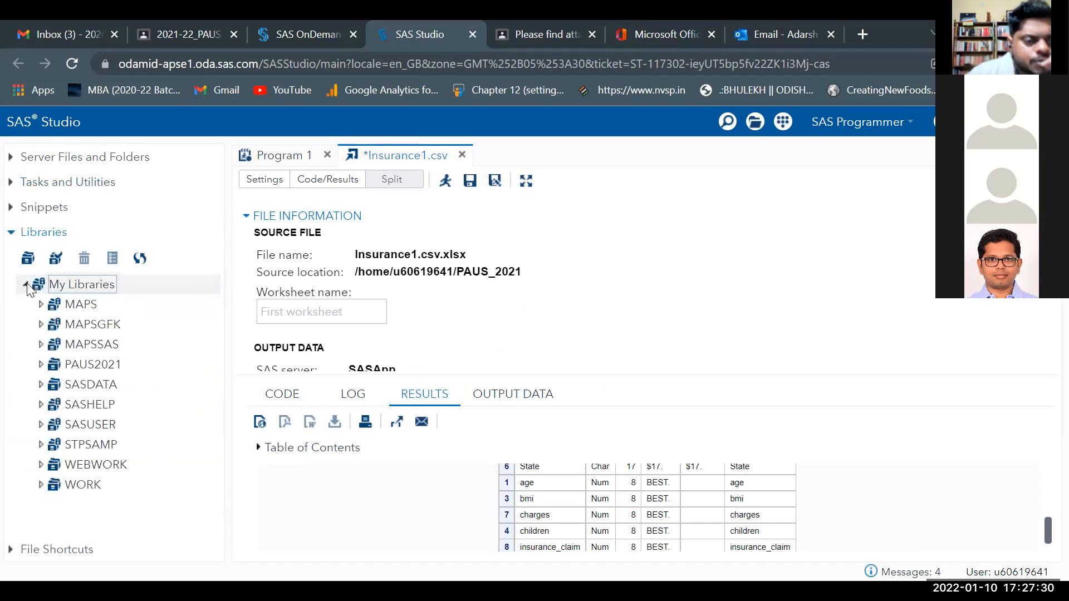
left_click(42, 364)
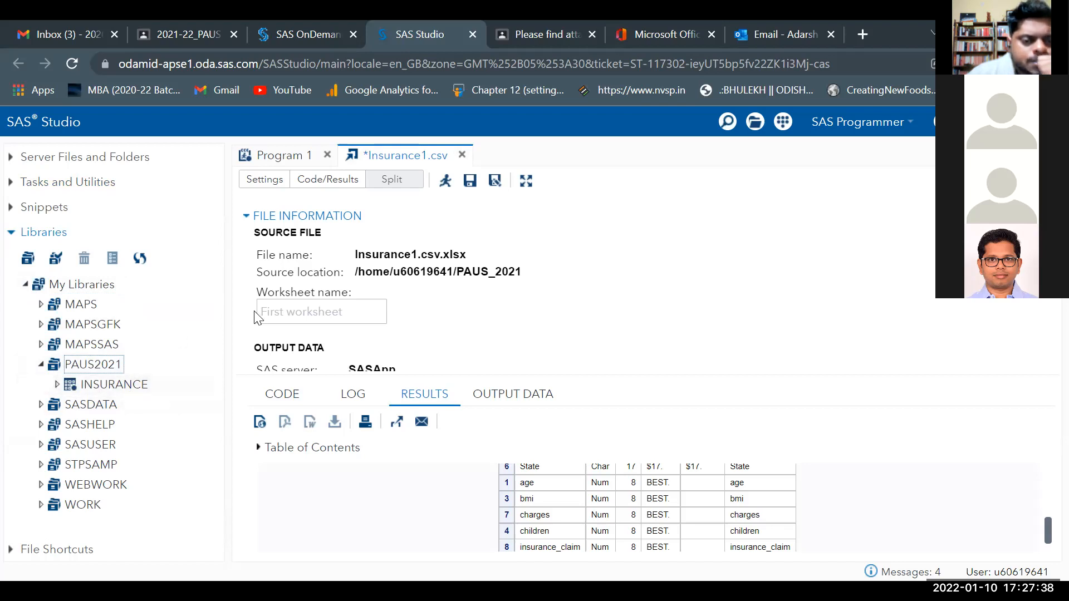
left_click(70, 183)
scroll(128, 356, "down", 1)
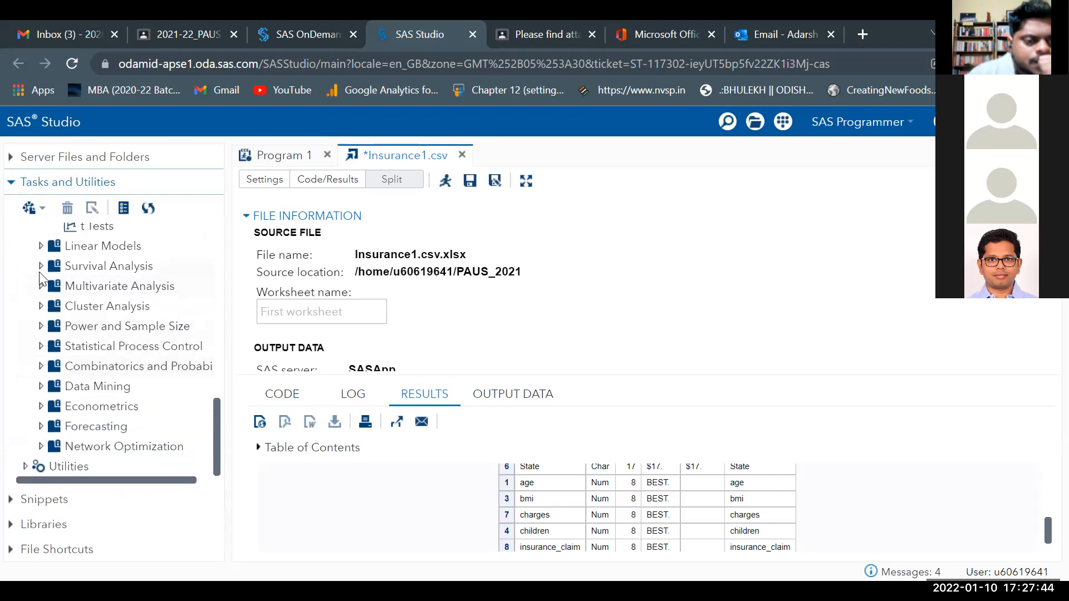
scroll(67, 379, "up", 1)
scroll(67, 368, "up", 1)
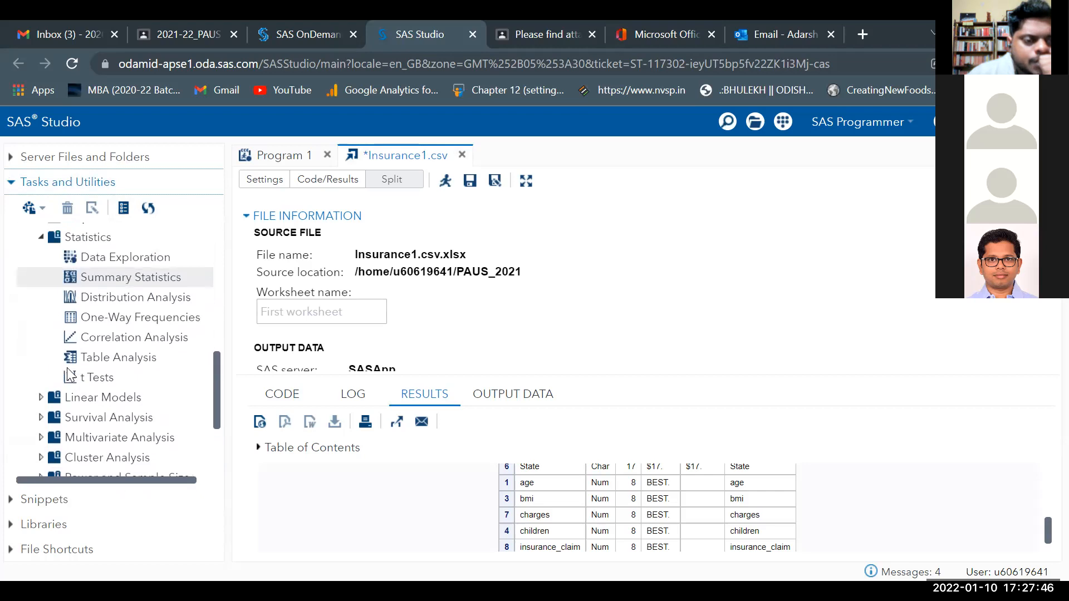
Start a new Summary Statistics task with PAUS2021.INSURANCE as its input table.
double_click(88, 295)
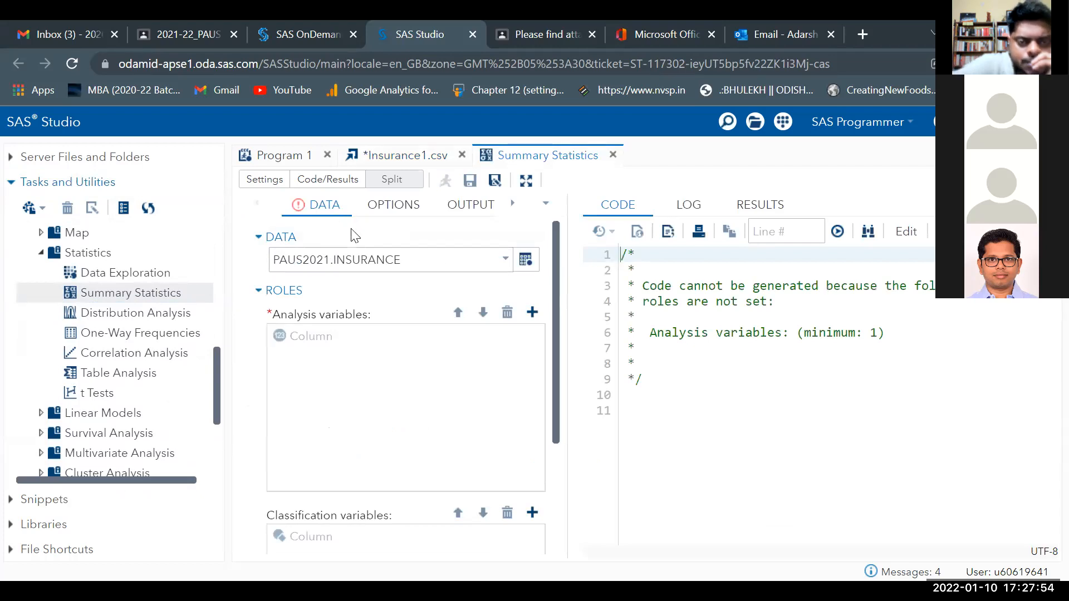
left_click(509, 266)
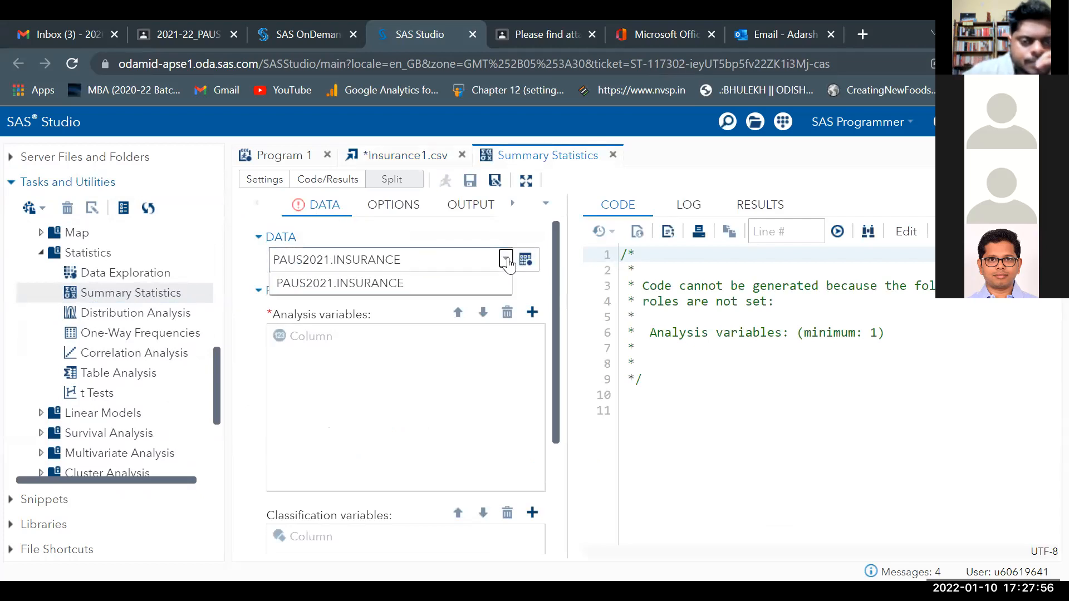
left_click(525, 259)
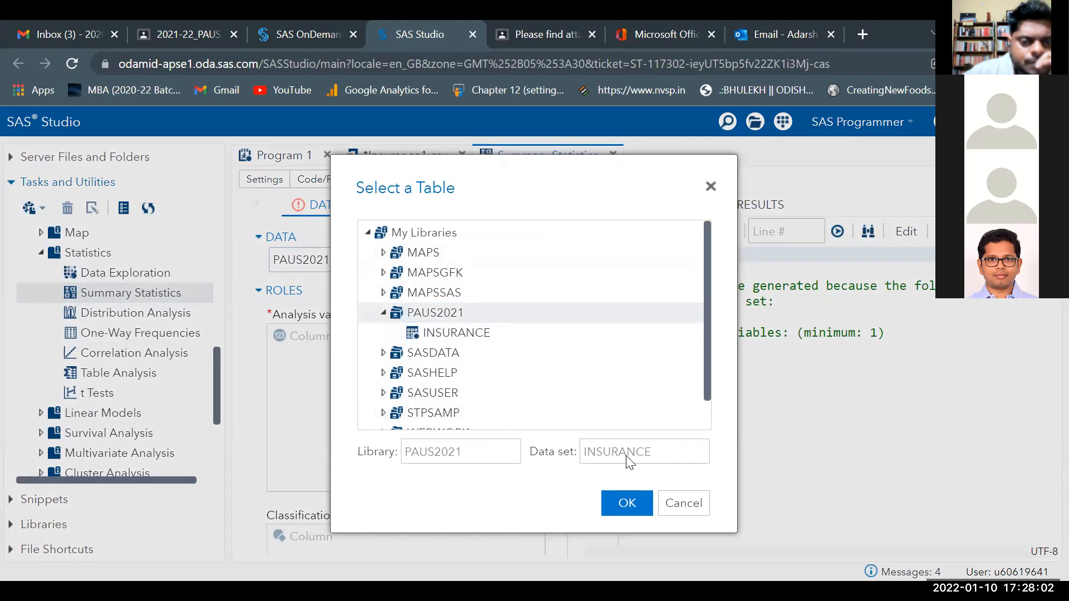
left_click(504, 329)
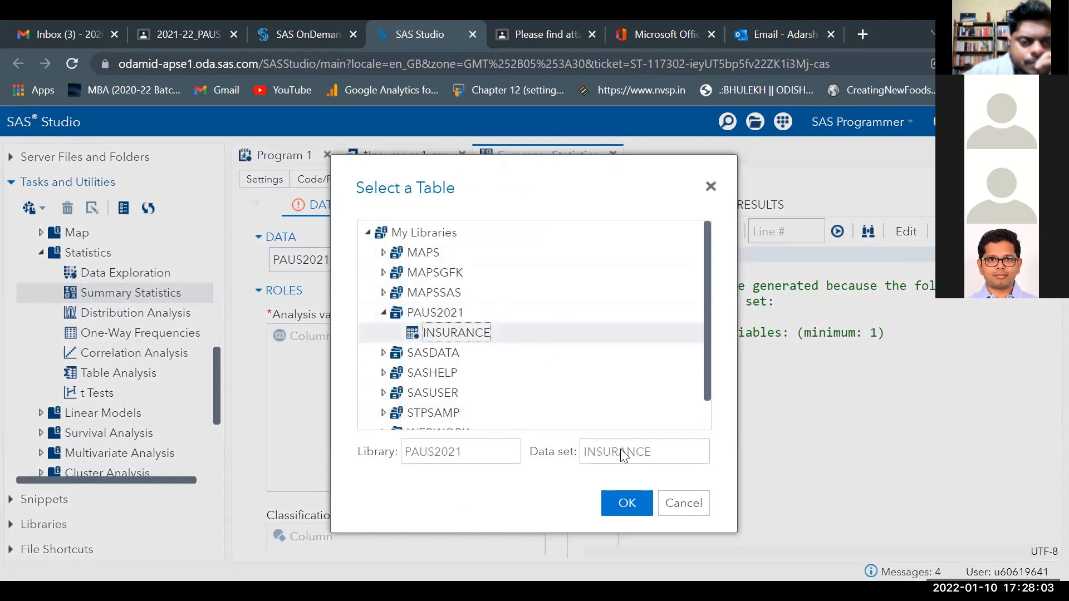
left_click(633, 504)
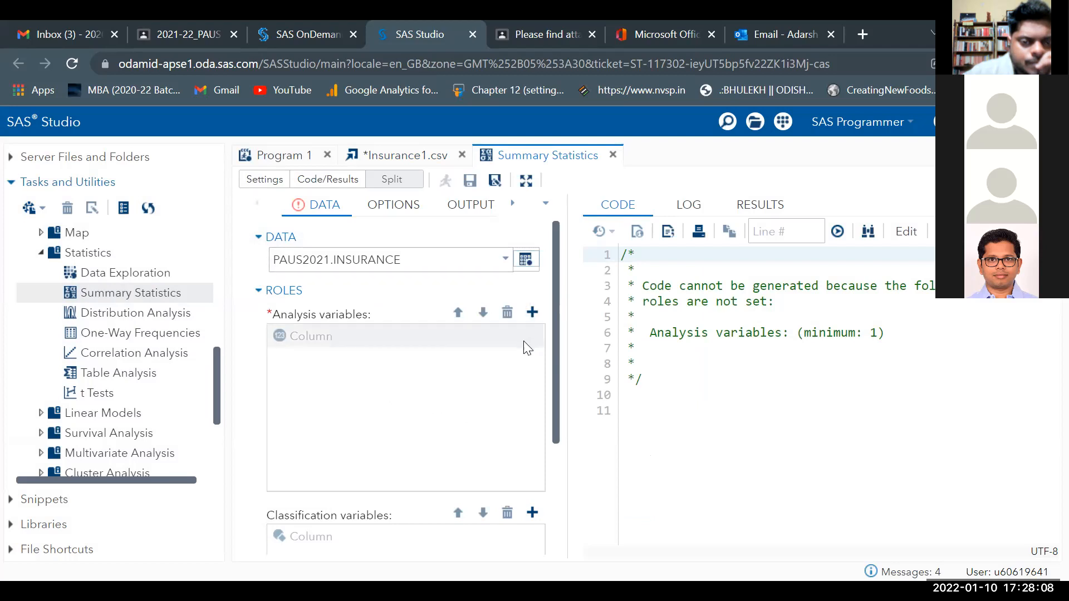
left_click(532, 313)
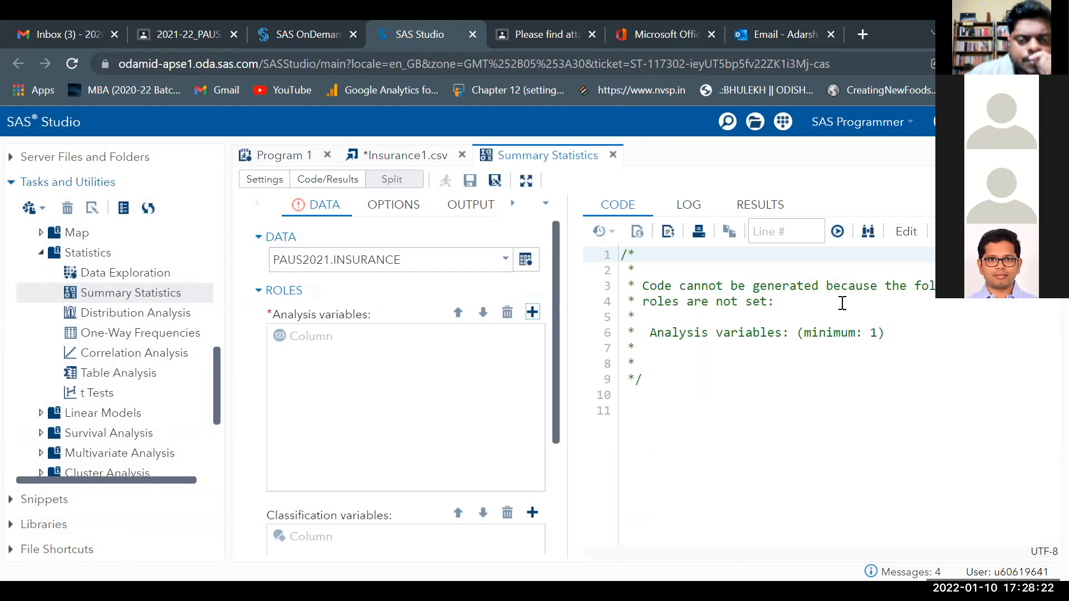
View the task's log, then collapse and re-expand the Data task group at the top.
left_click(689, 206)
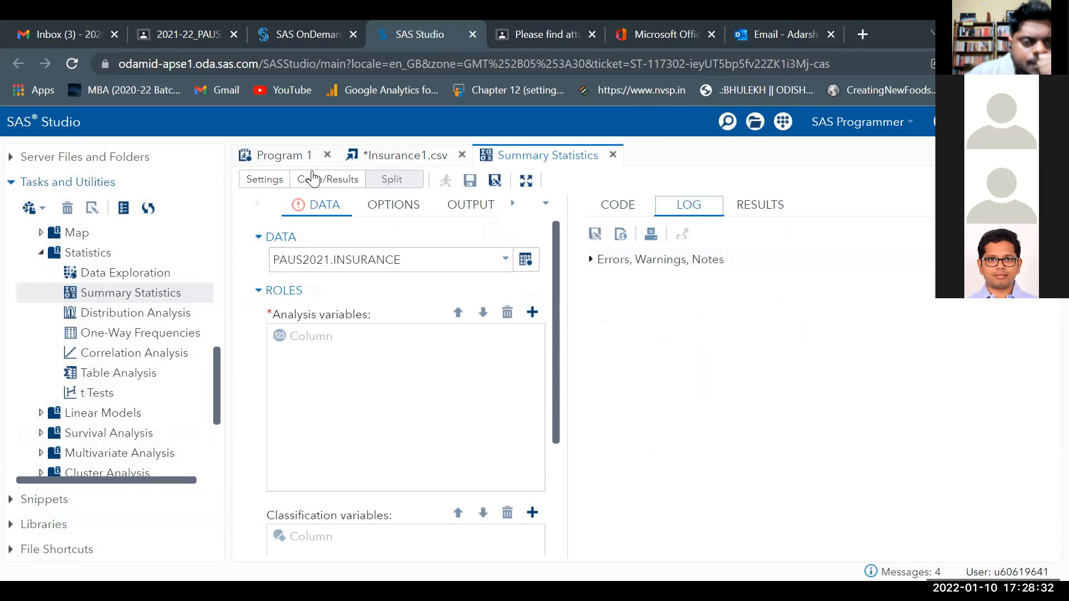
left_click(314, 210)
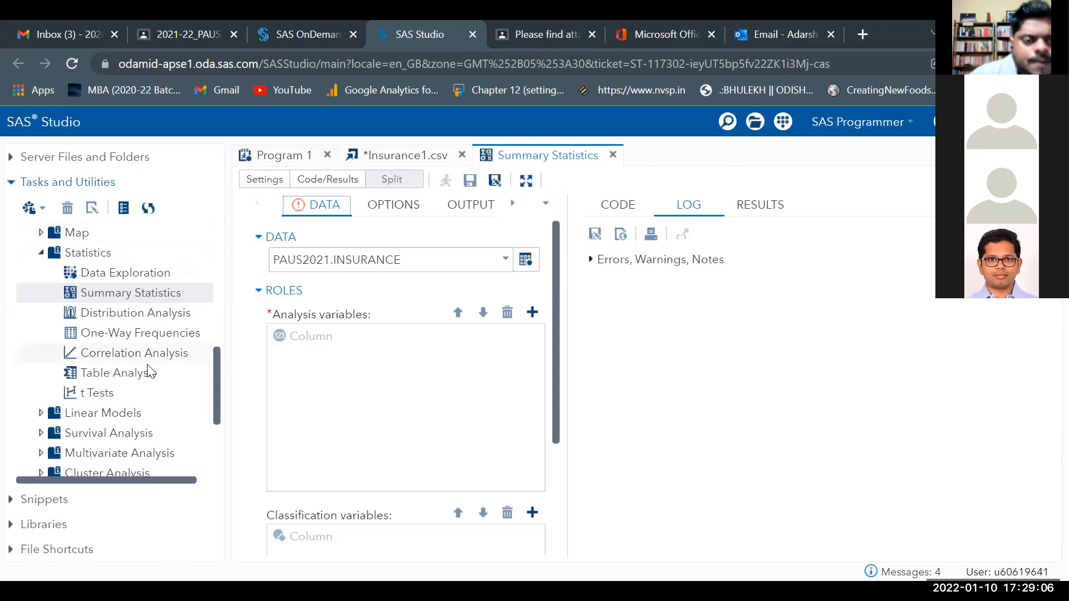
scroll(148, 367, "up", 10)
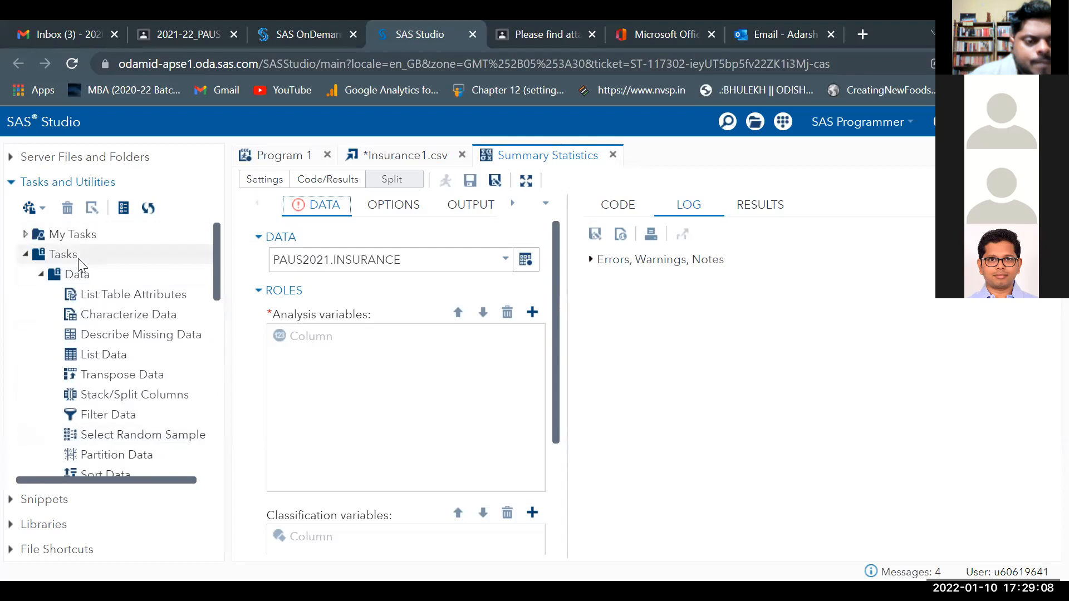
left_click(41, 274)
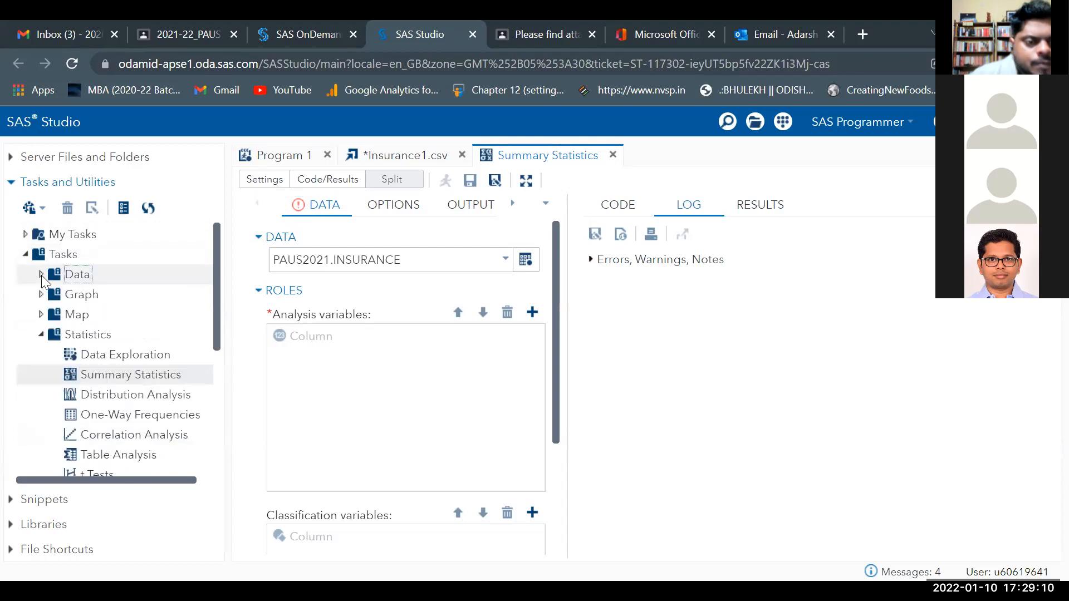
left_click(41, 275)
left_click(410, 163)
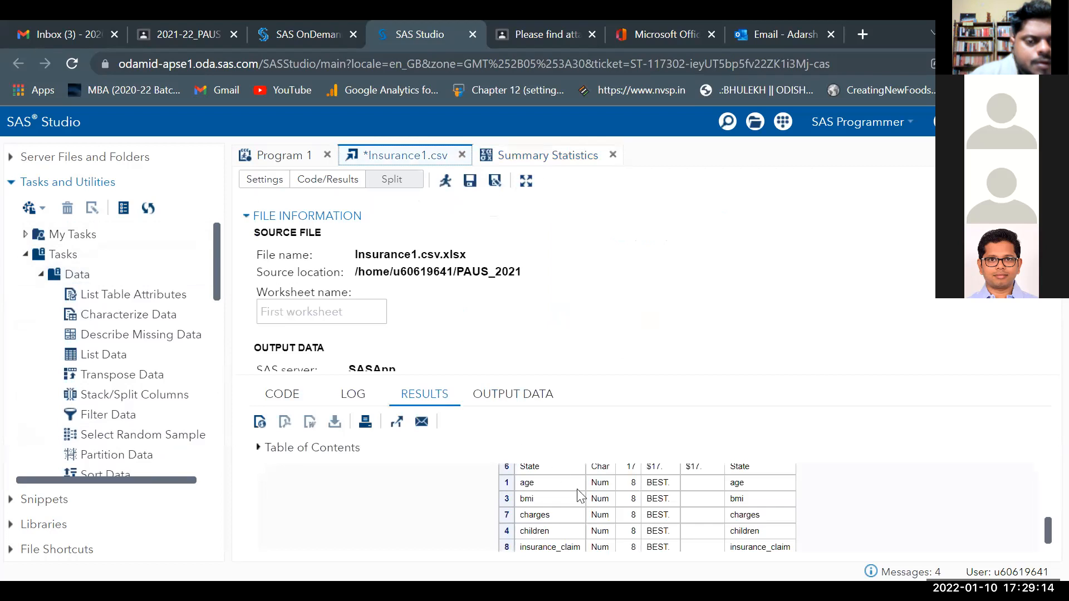
scroll(620, 496, "down", 2)
scroll(620, 495, "up", 10)
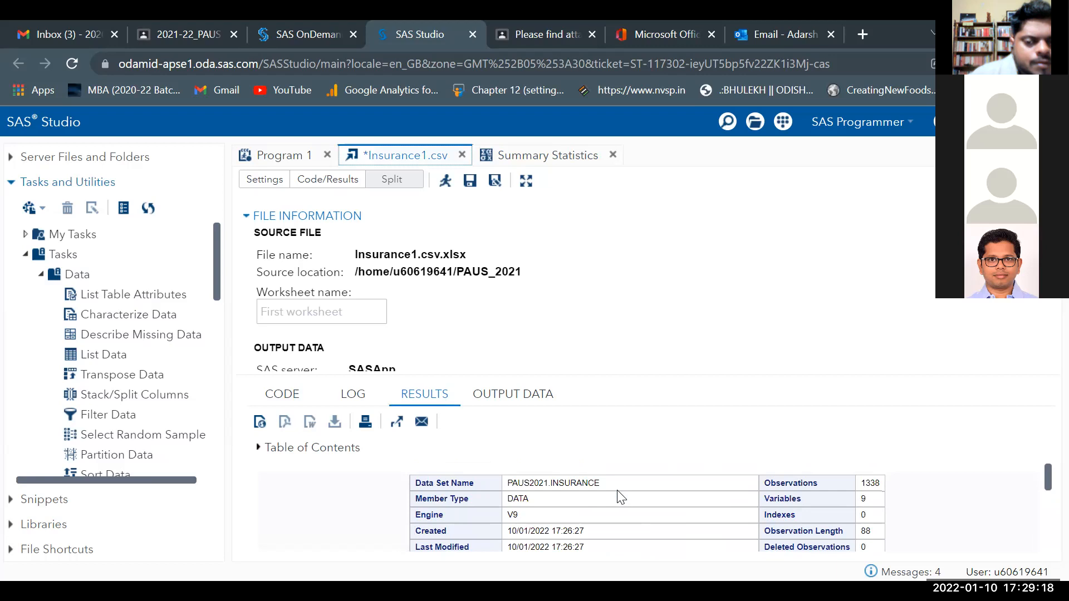
scroll(620, 495, "down", 2)
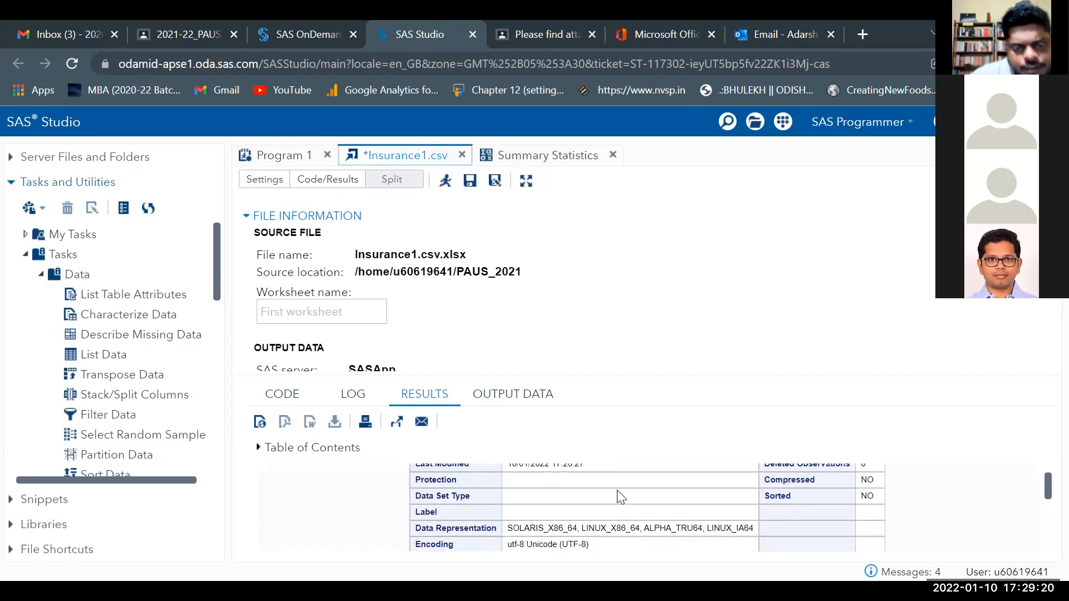
scroll(619, 493, "down", 2)
scroll(618, 491, "down", 5)
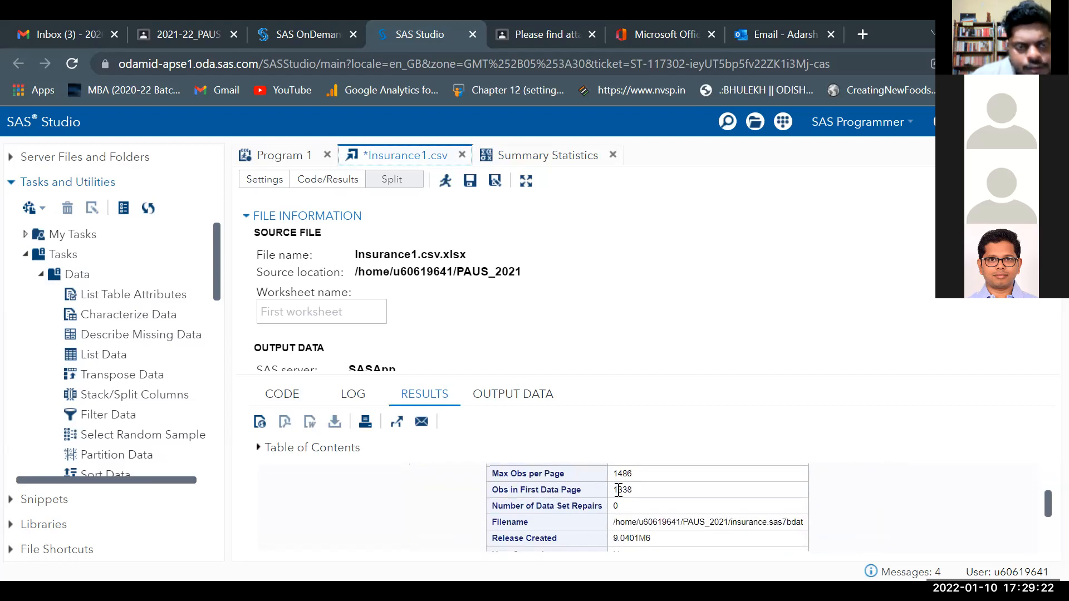
left_click(532, 397)
scroll(696, 499, "down", 2)
scroll(730, 504, "up", 2)
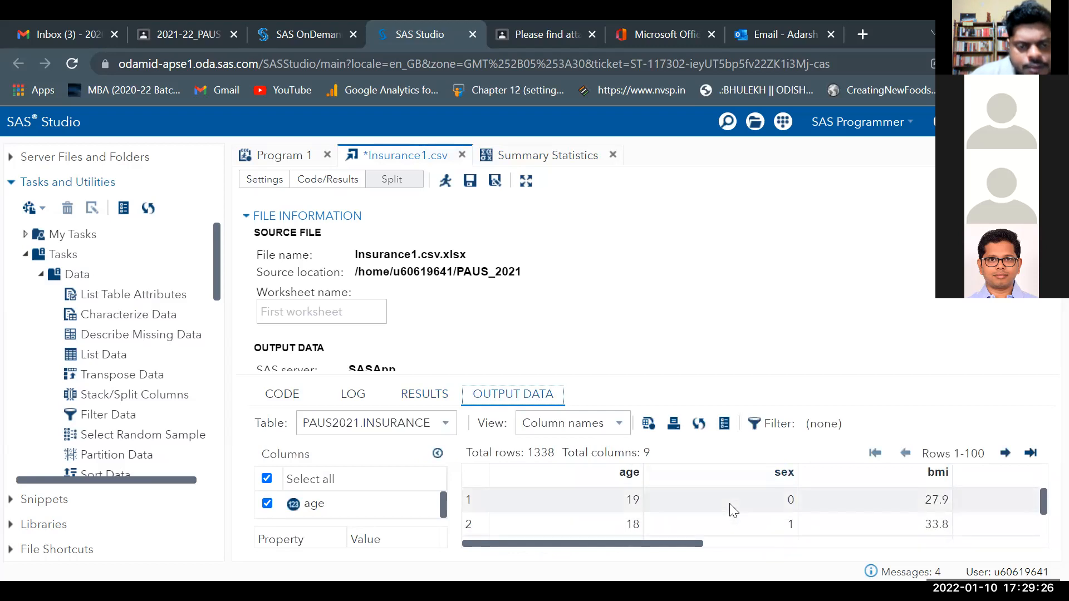
scroll(729, 504, "down", 5)
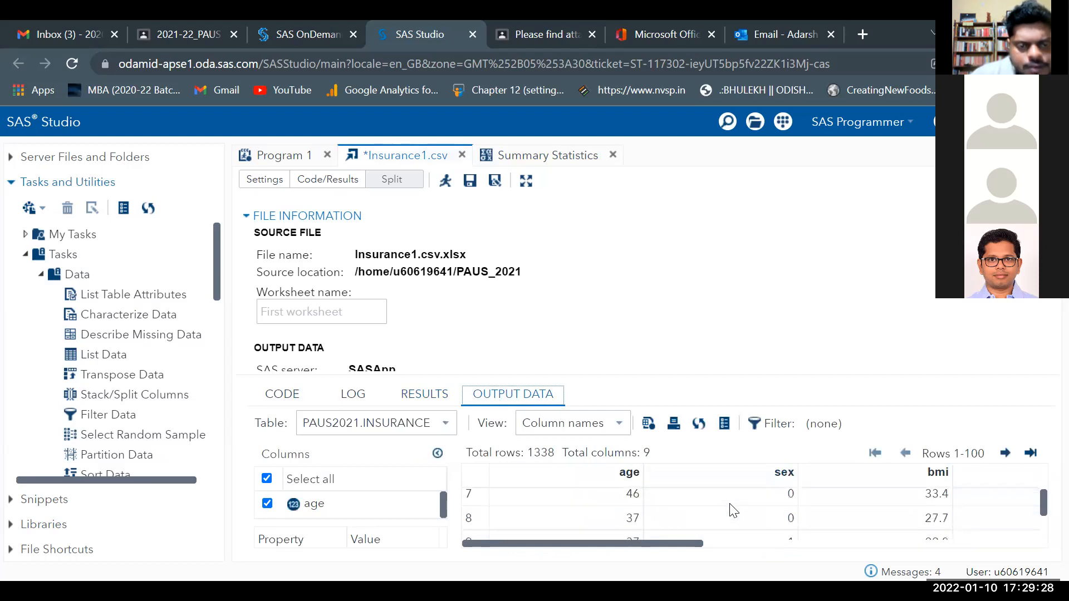
scroll(730, 507, "down", 6)
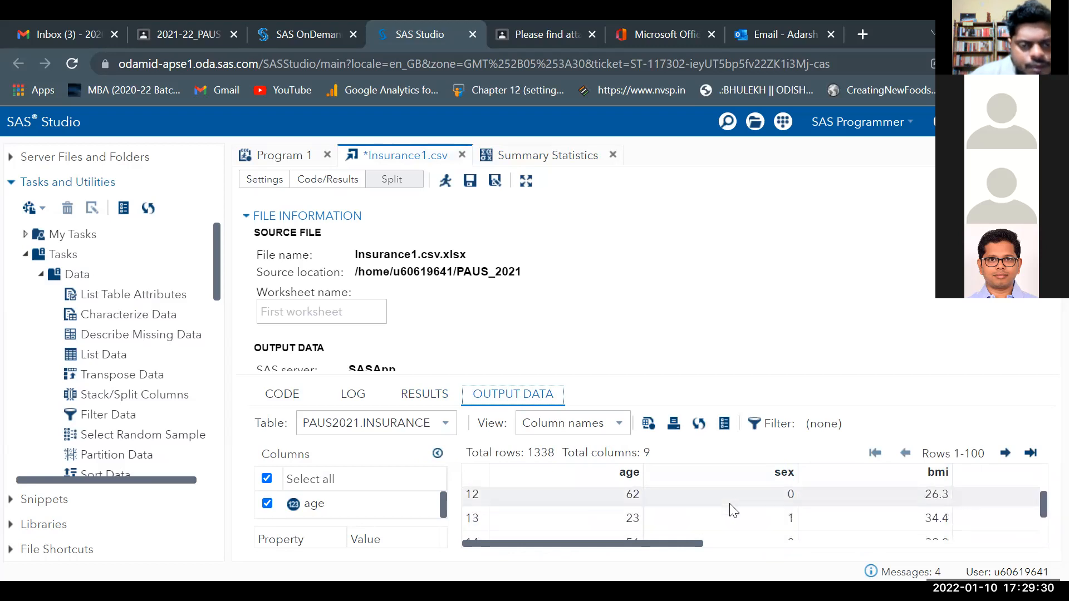
scroll(729, 503, "down", 7)
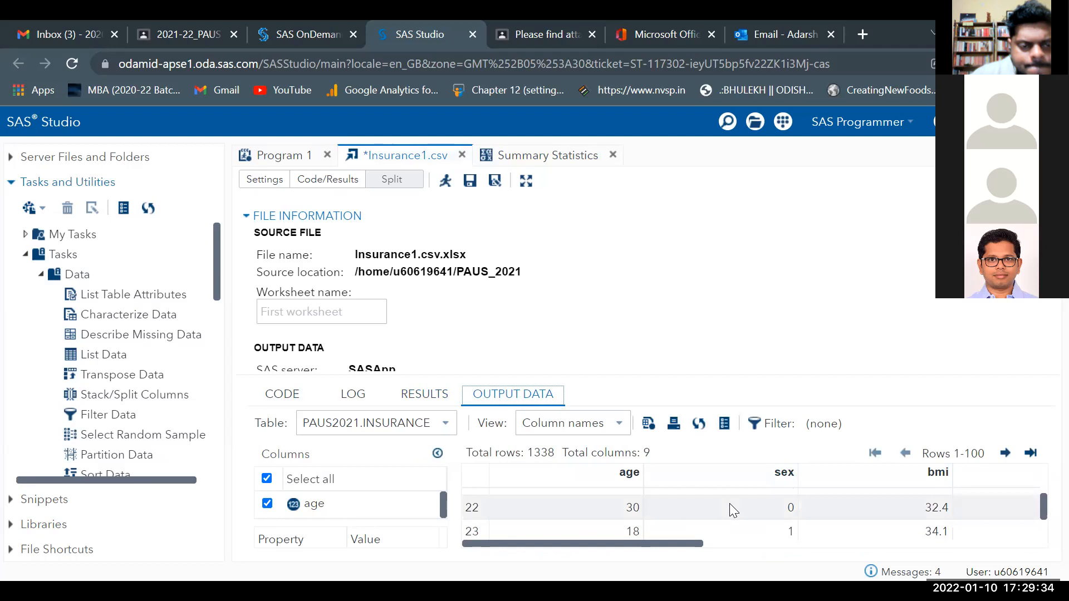
scroll(729, 507, "down", 3)
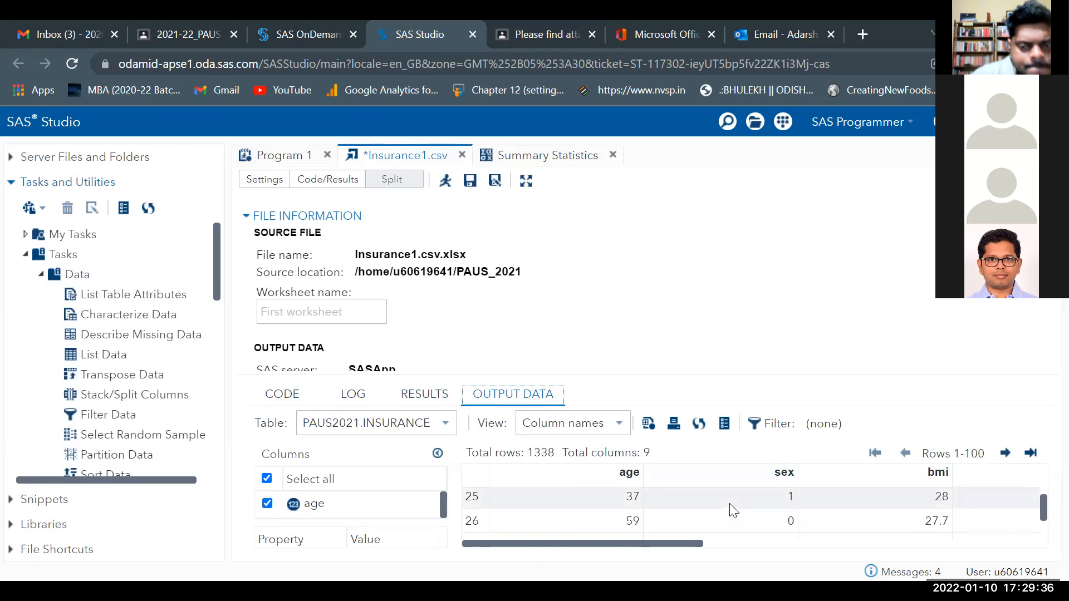
scroll(732, 509, "down", 3)
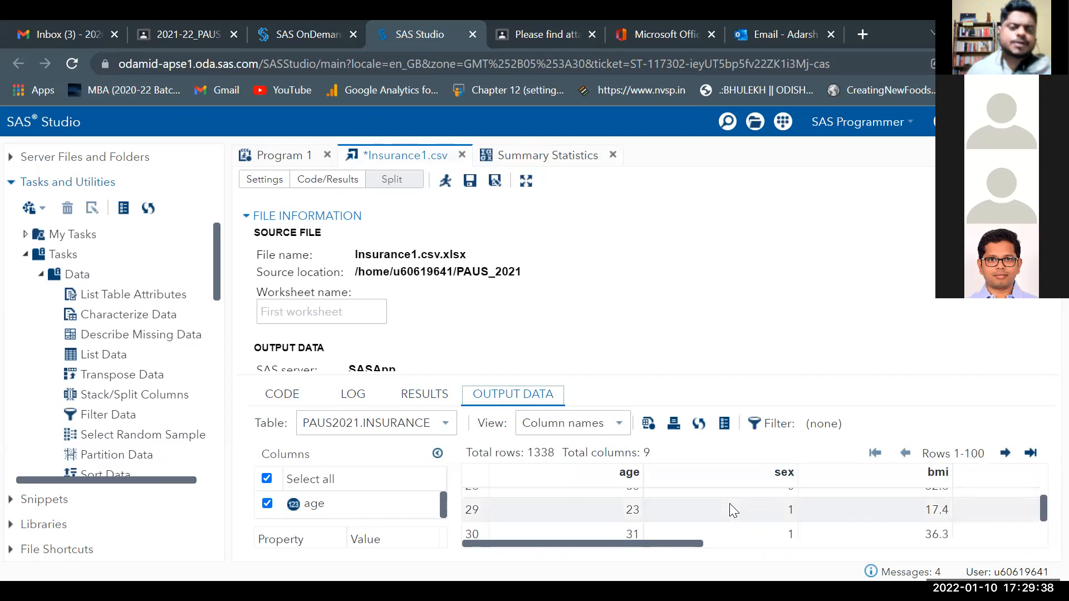
scroll(731, 505, "up", 20)
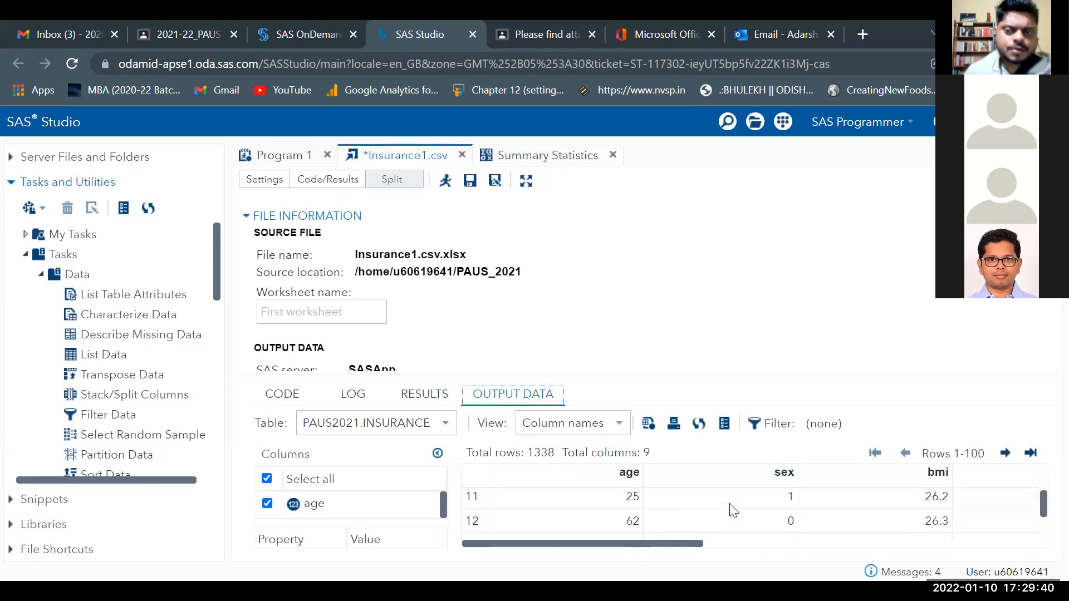
scroll(732, 509, "up", 1)
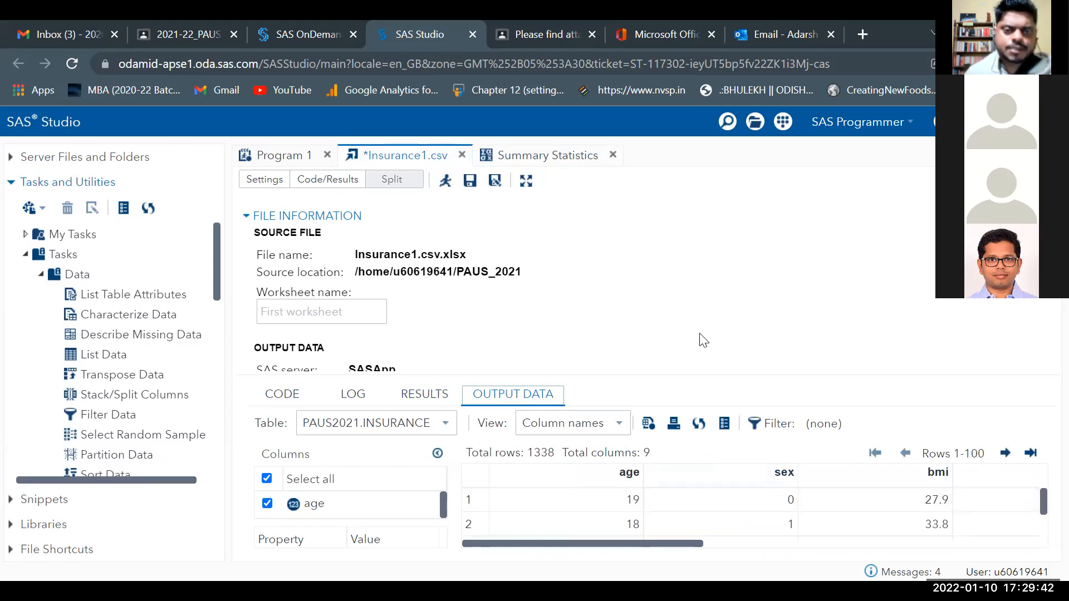
left_click(558, 162)
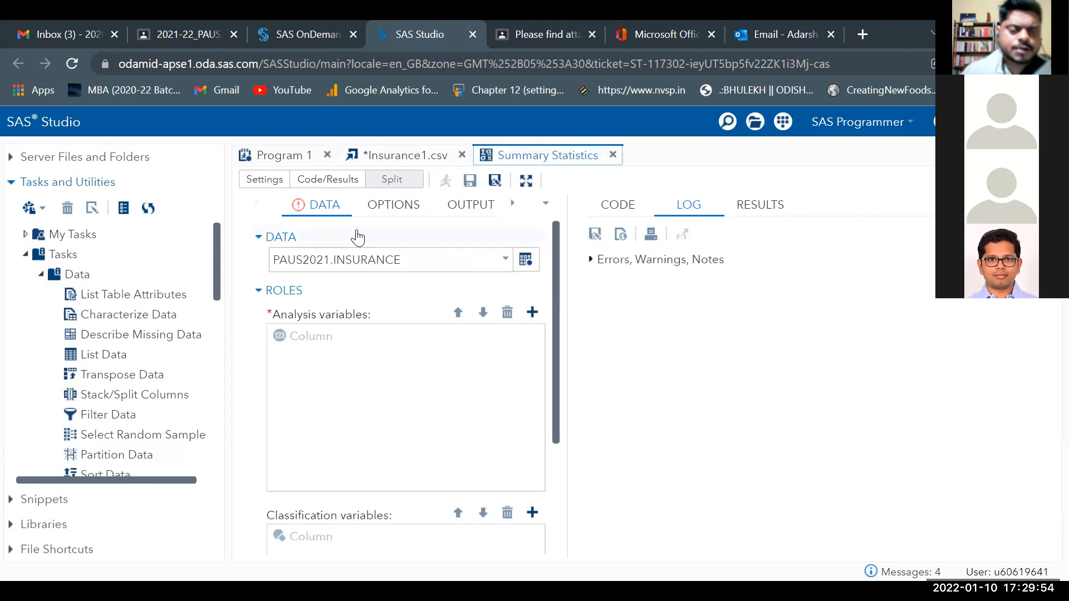
Switch the input table to BASEBALL from the SASHELP library.
left_click(526, 260)
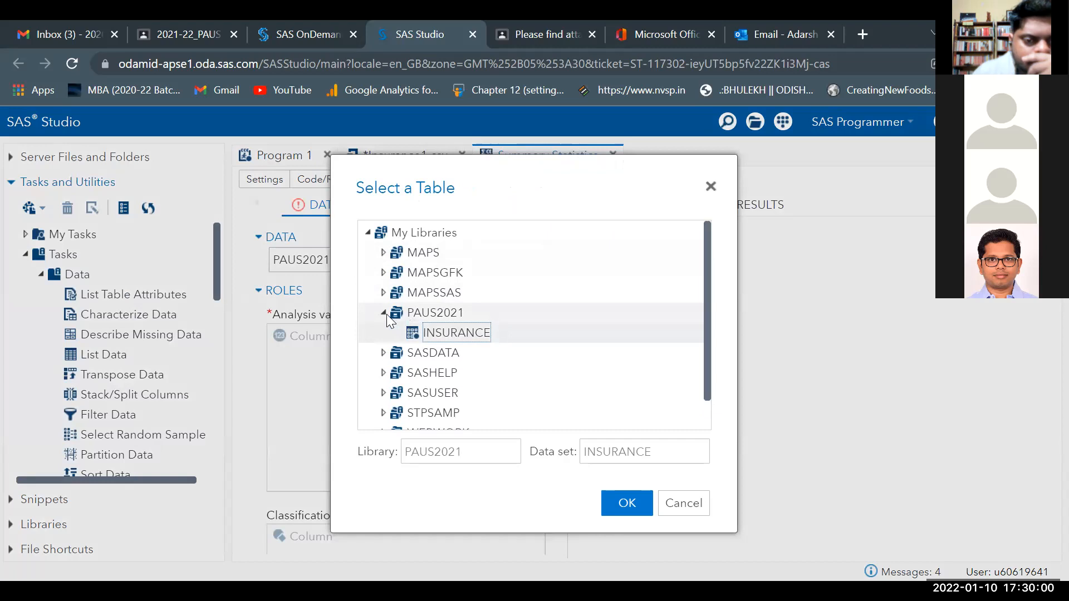
left_click(381, 374)
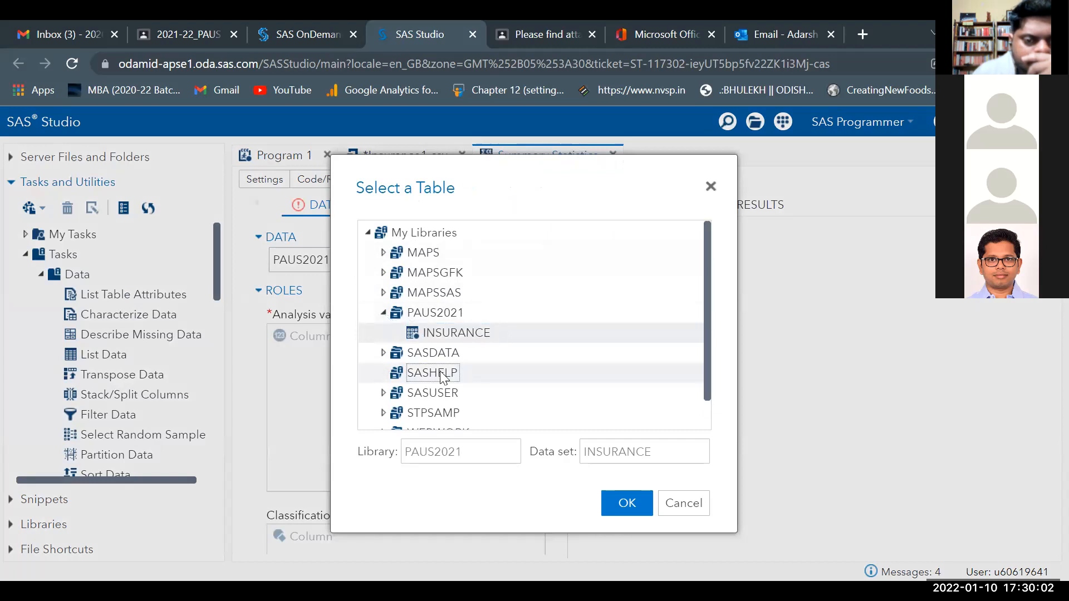
scroll(503, 380, "down", 3)
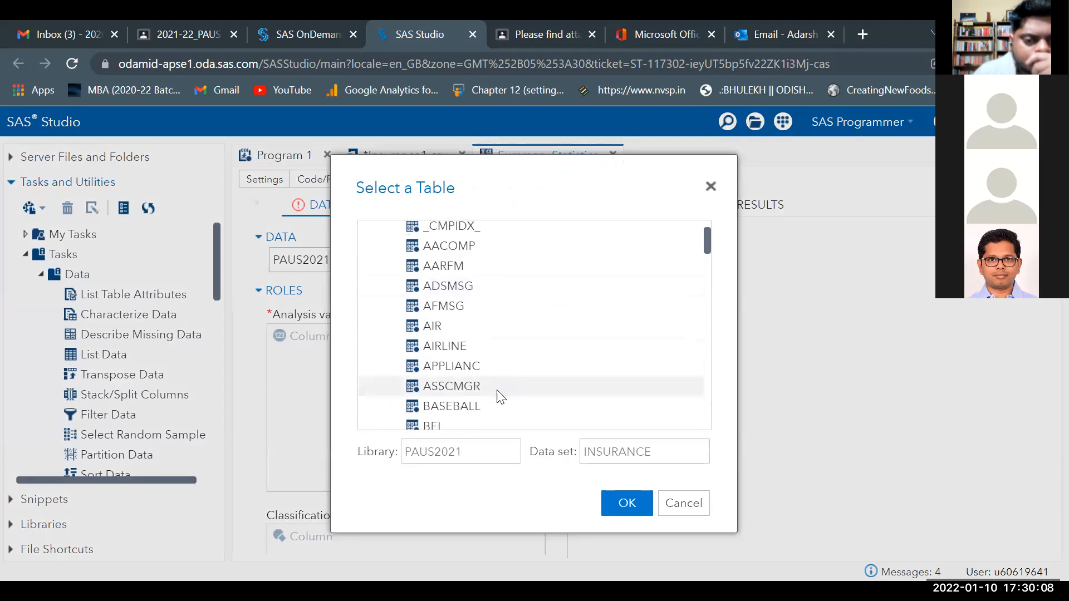
left_click(474, 409)
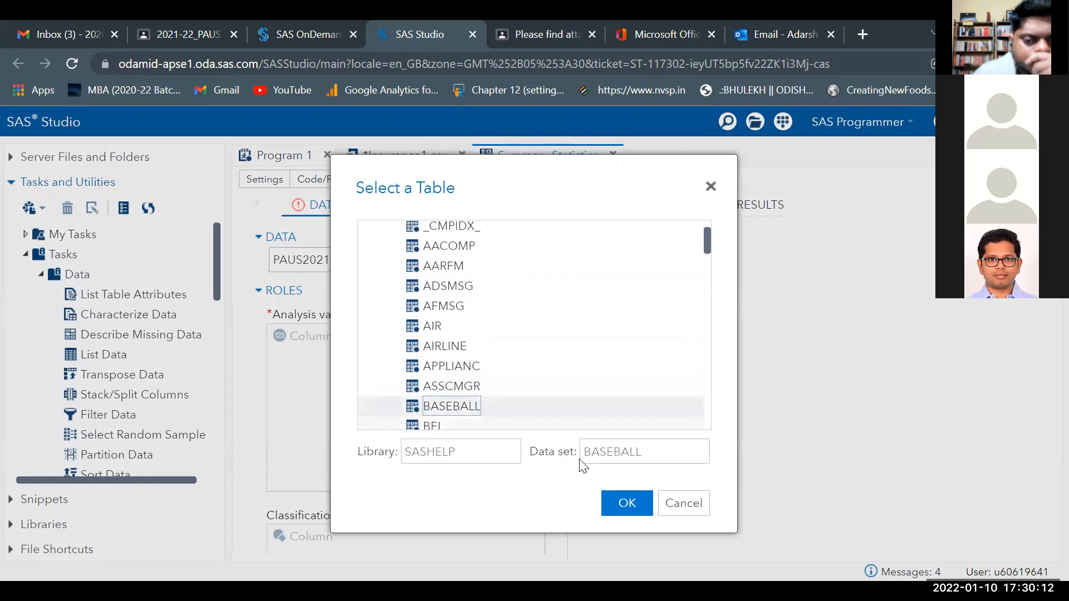
left_click(636, 502)
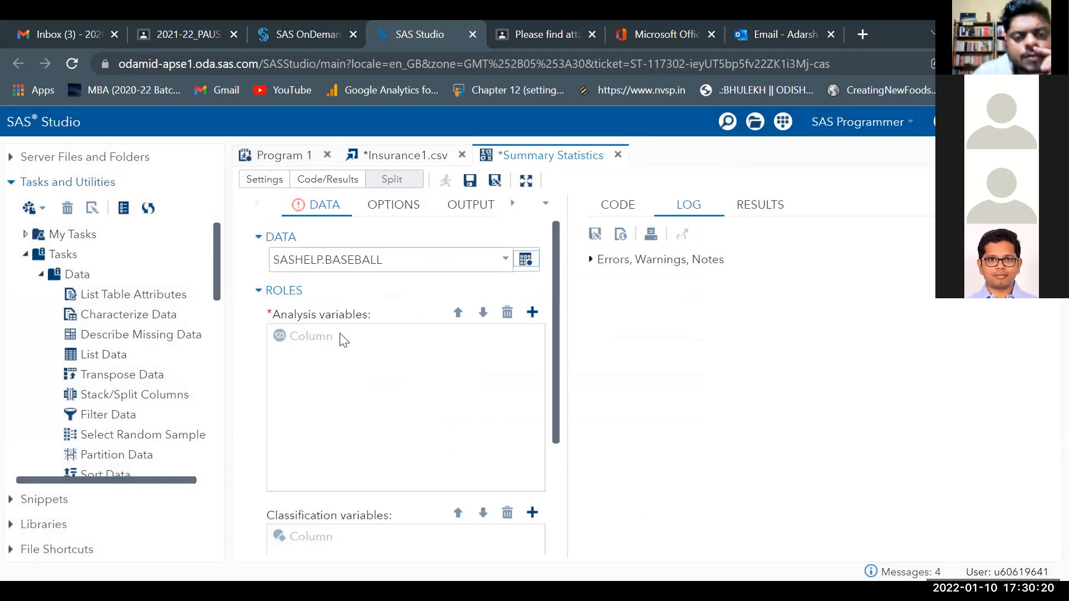
left_click(533, 313)
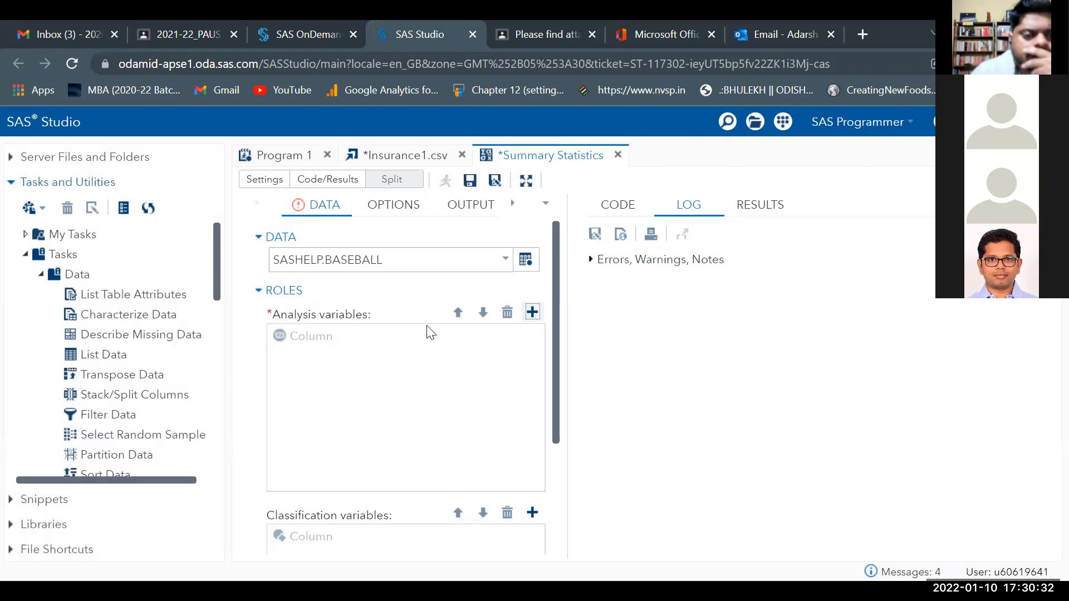
scroll(480, 353, "down", 3)
scroll(507, 359, "up", 3)
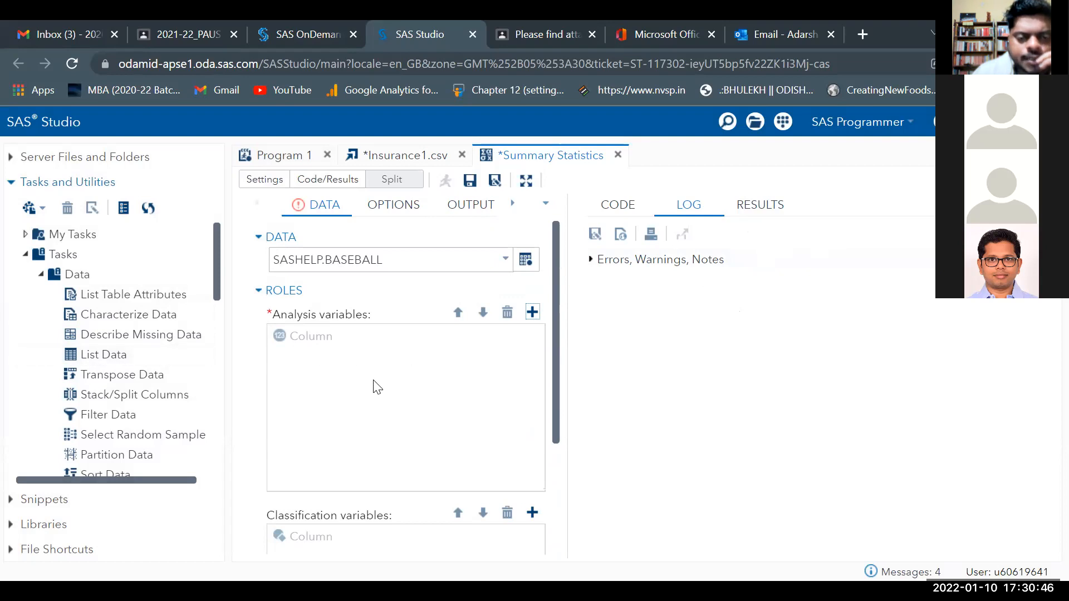
left_click(924, 573)
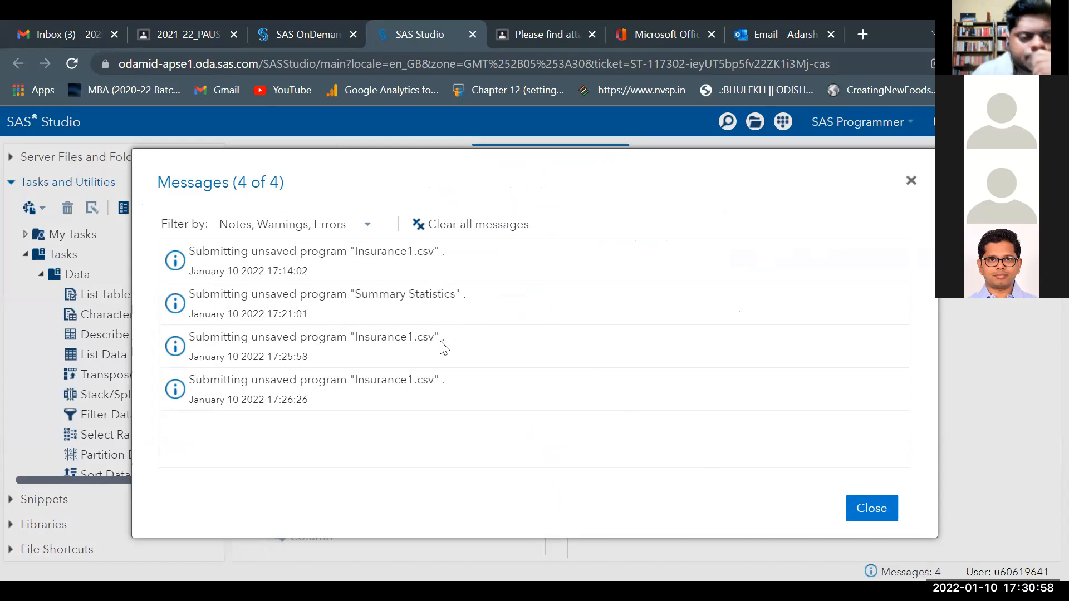
left_click(874, 513)
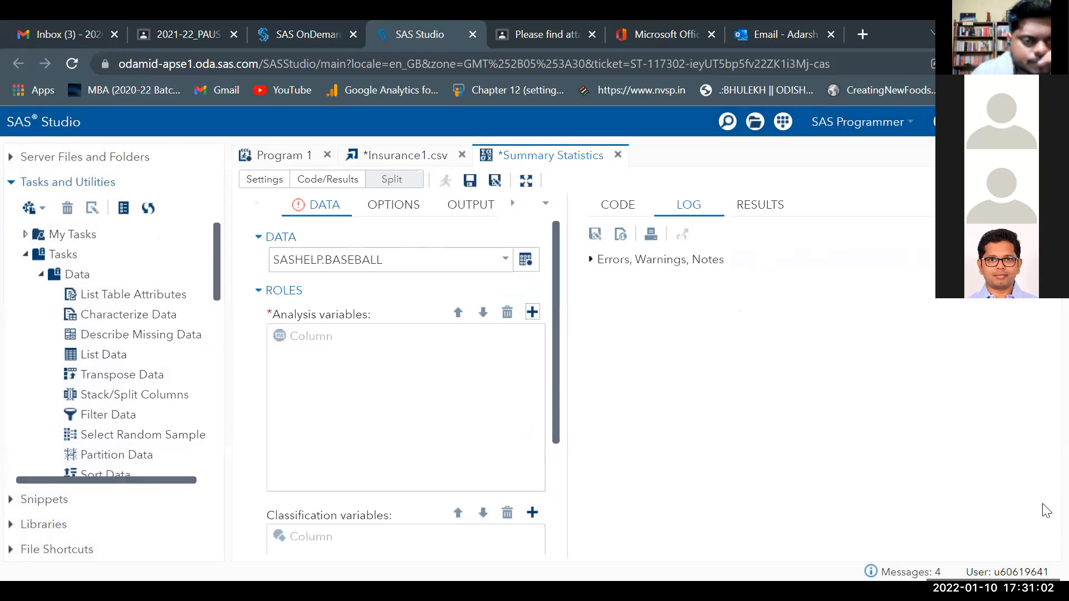